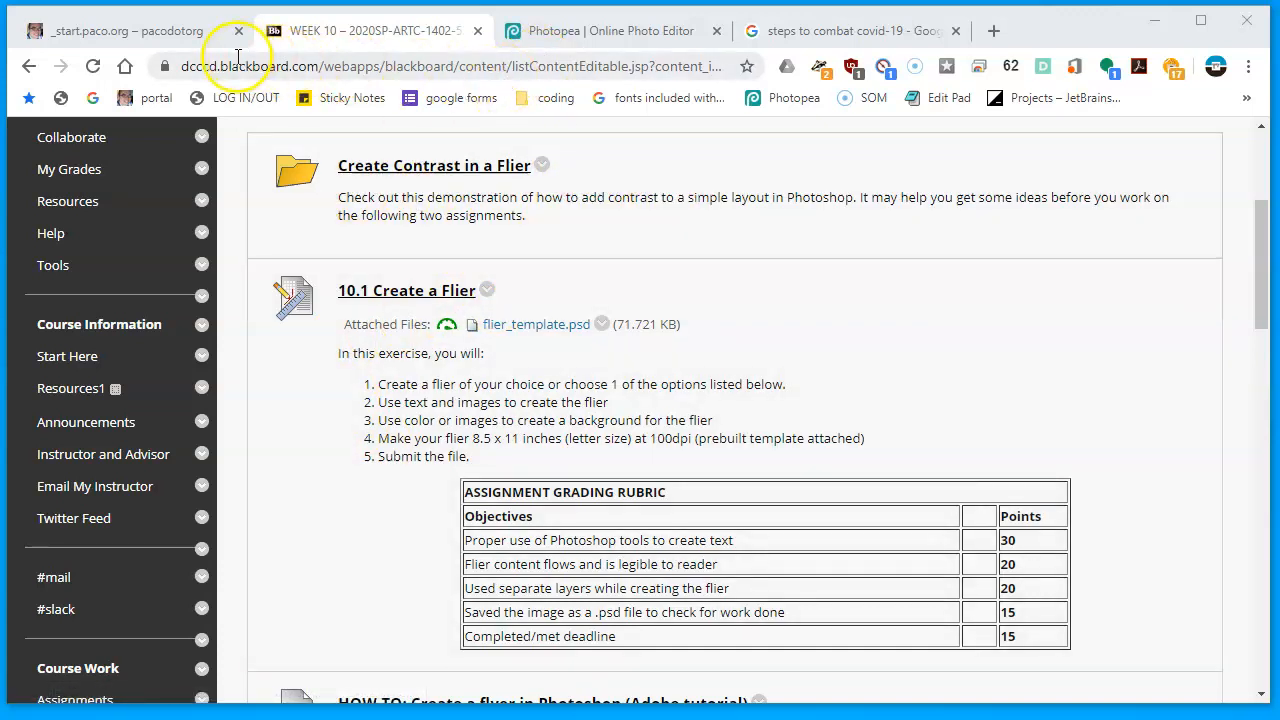
- Switch to Photopea and start a new project named covidposter
click(543, 31)
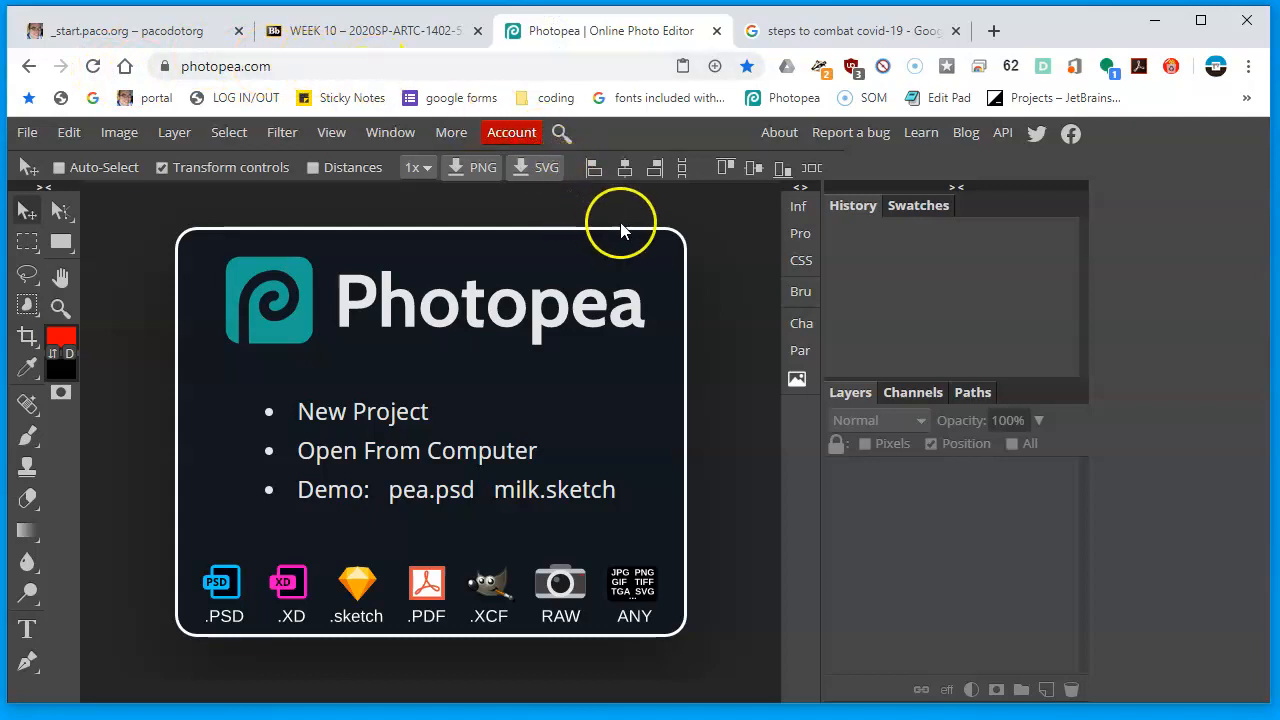
click(28, 135)
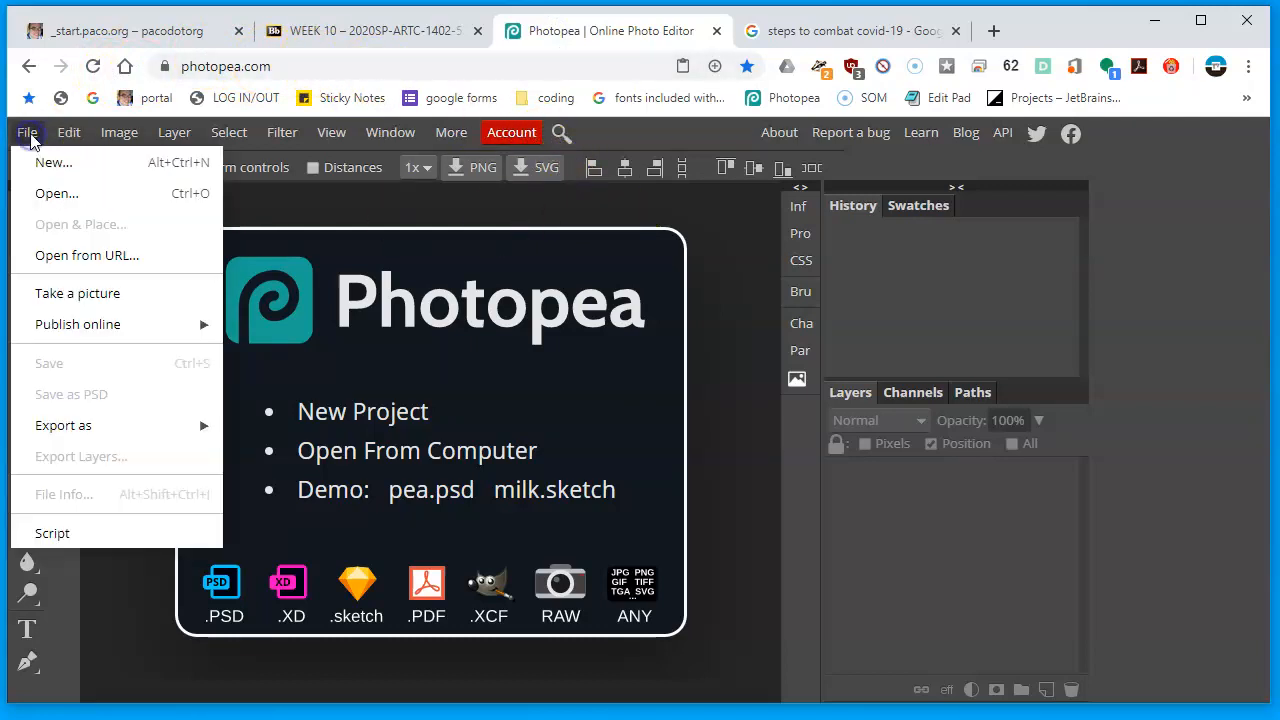
click(48, 164)
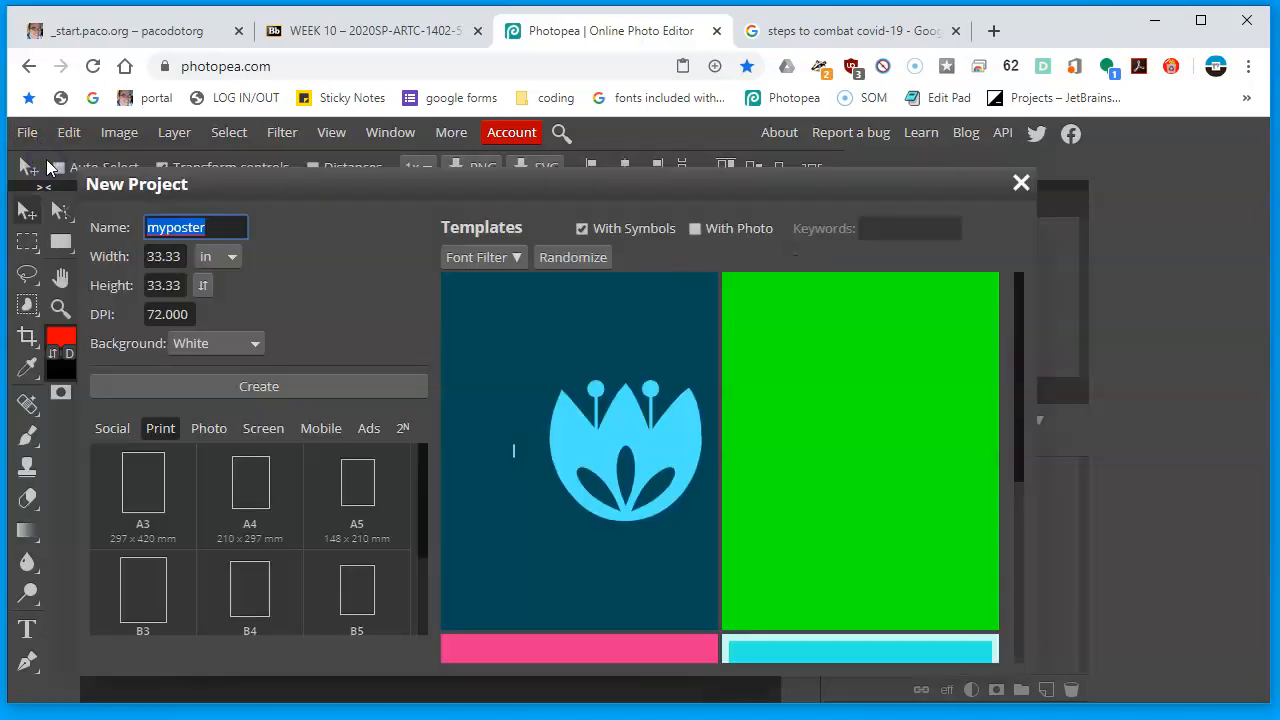
double_click(200, 226)
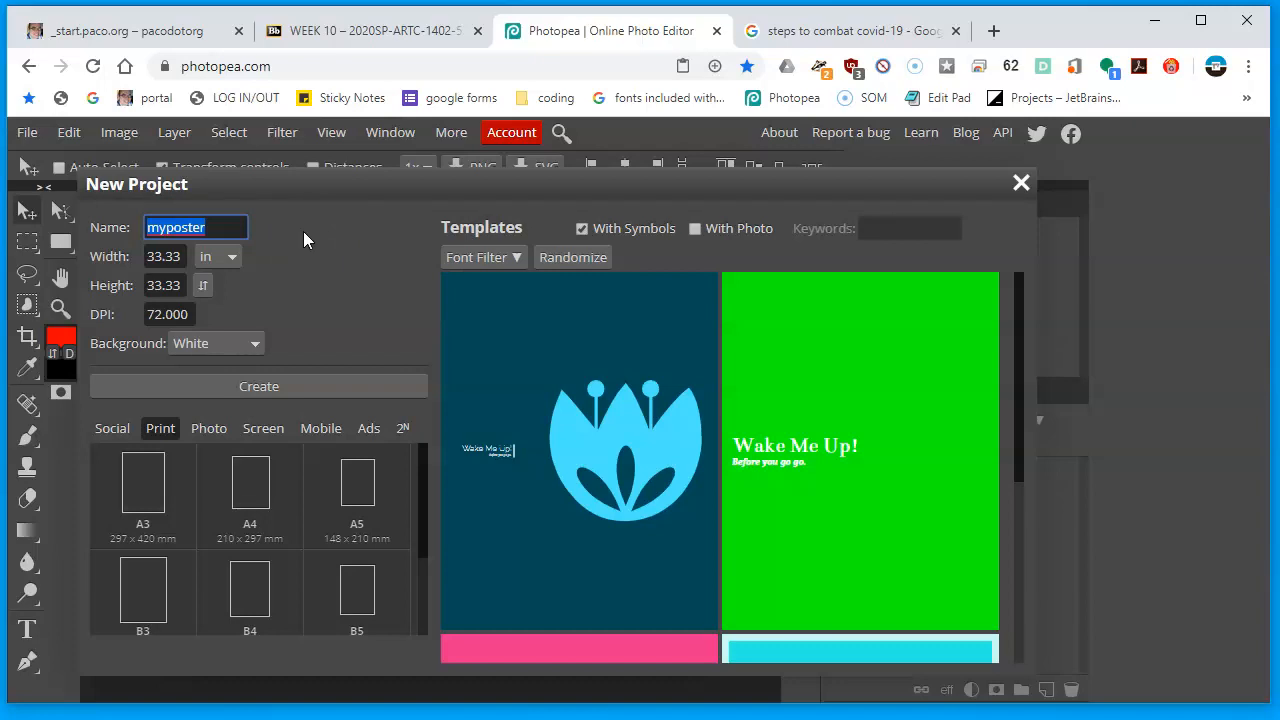
text(co)
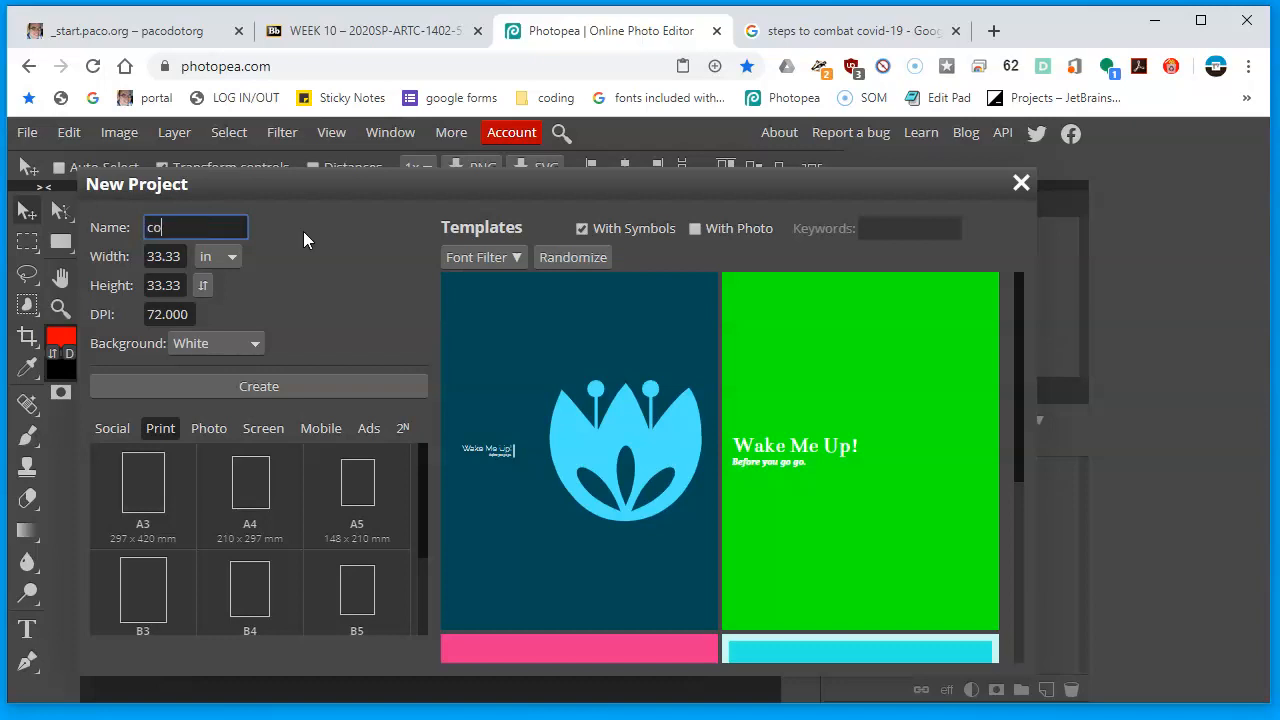
text(vidposter)
key(Tab)
key(Tab)
key(Tab)
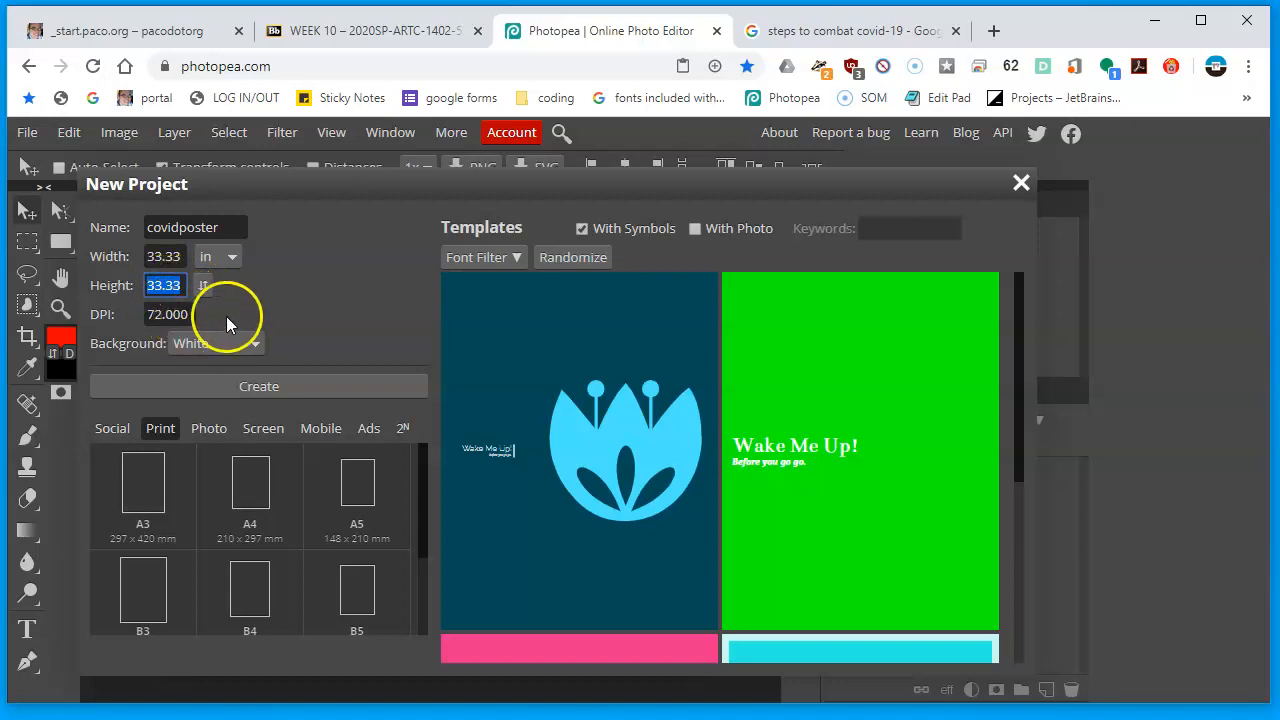
- Choose the Letter print preset, 8.5 x 11 in, for the new project
click(100, 430)
click(160, 428)
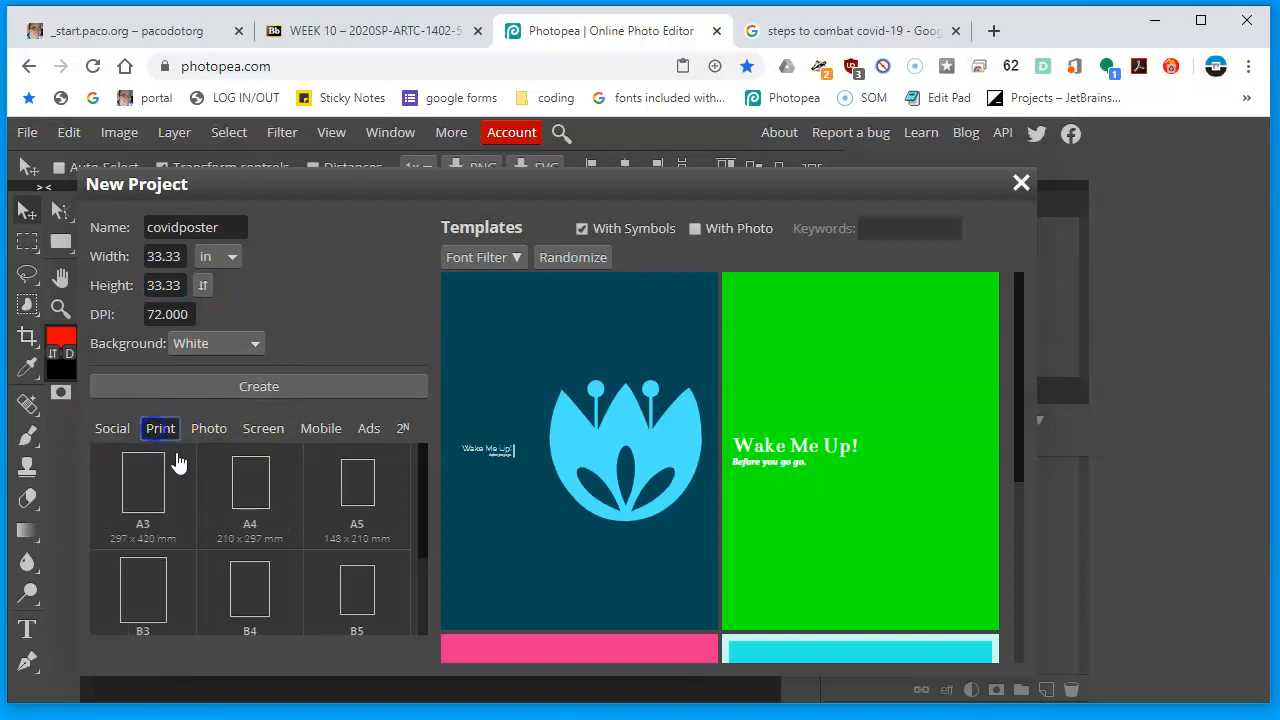
scroll(143, 586, down, 2)
click(140, 590)
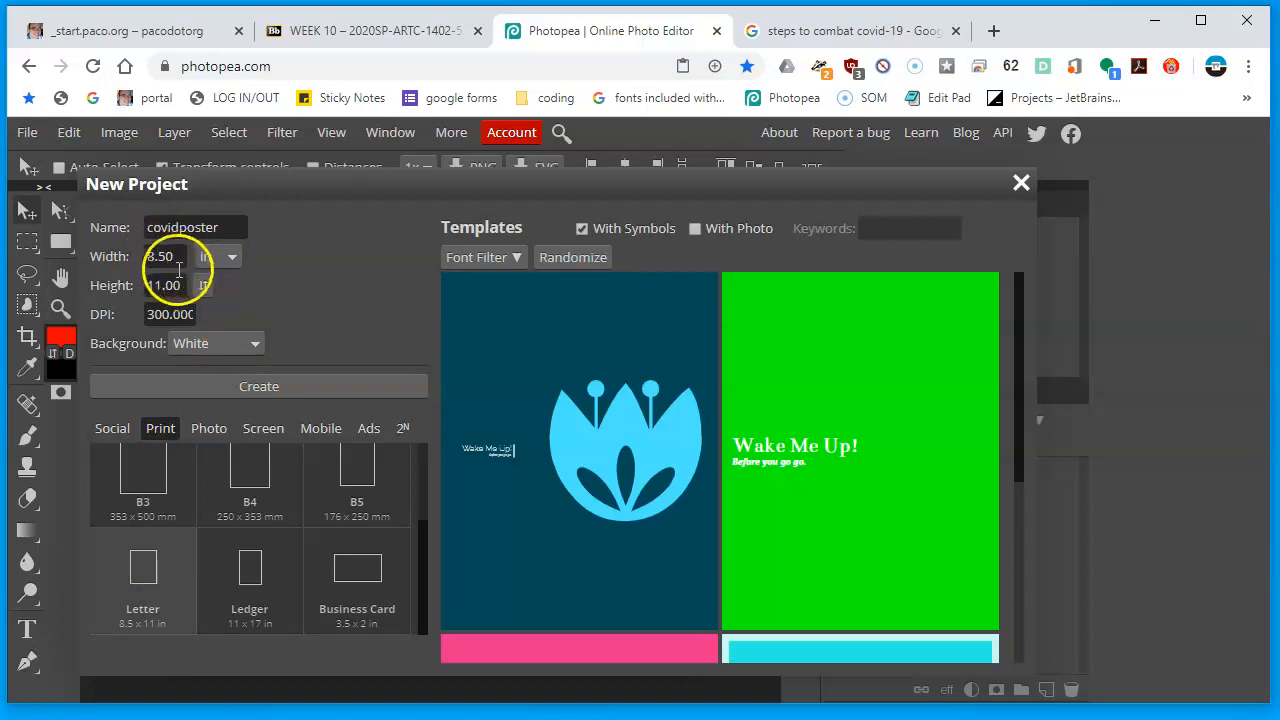
- Set the resolution to 100 DPI and create the project with a white background
click(146, 314)
drag(146, 314, 365, 247)
key(Home)
key(shift+Right)
key(shift+Right)
key(shift+Right)
key(shift+Right)
key(shift+Right)
key(shift+Right)
key(shift+Right)
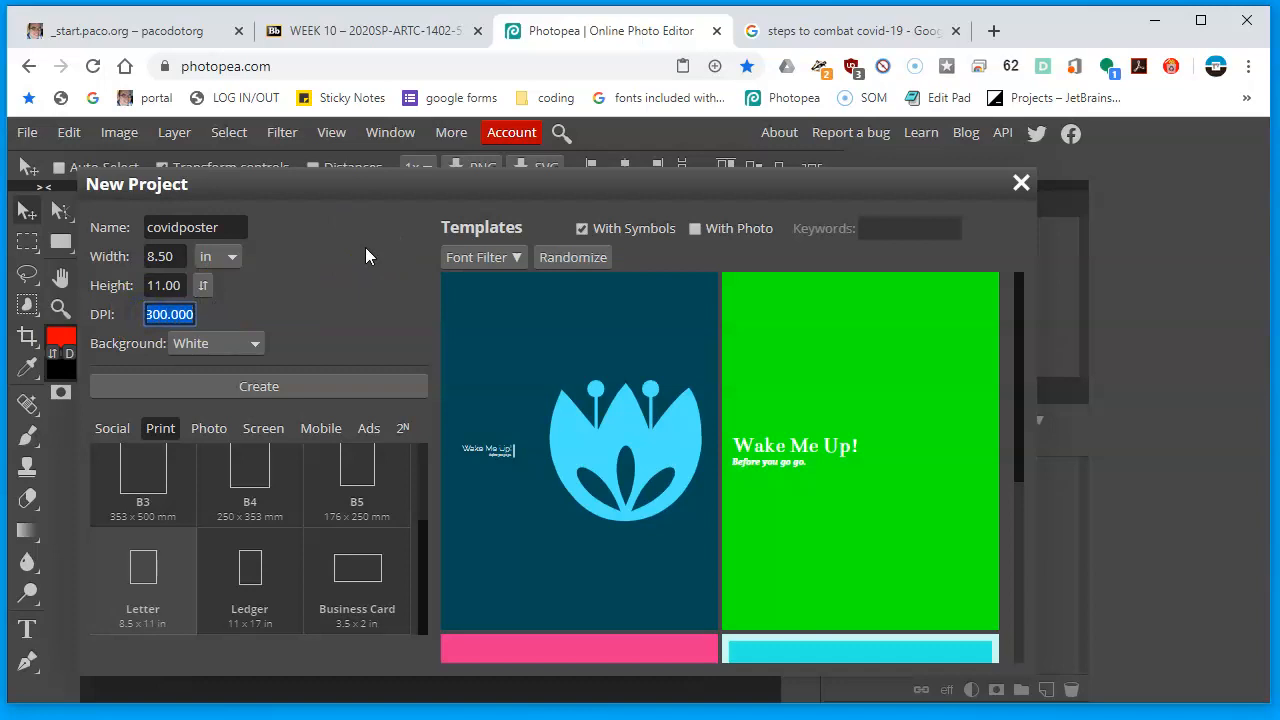
key(BackSpace)
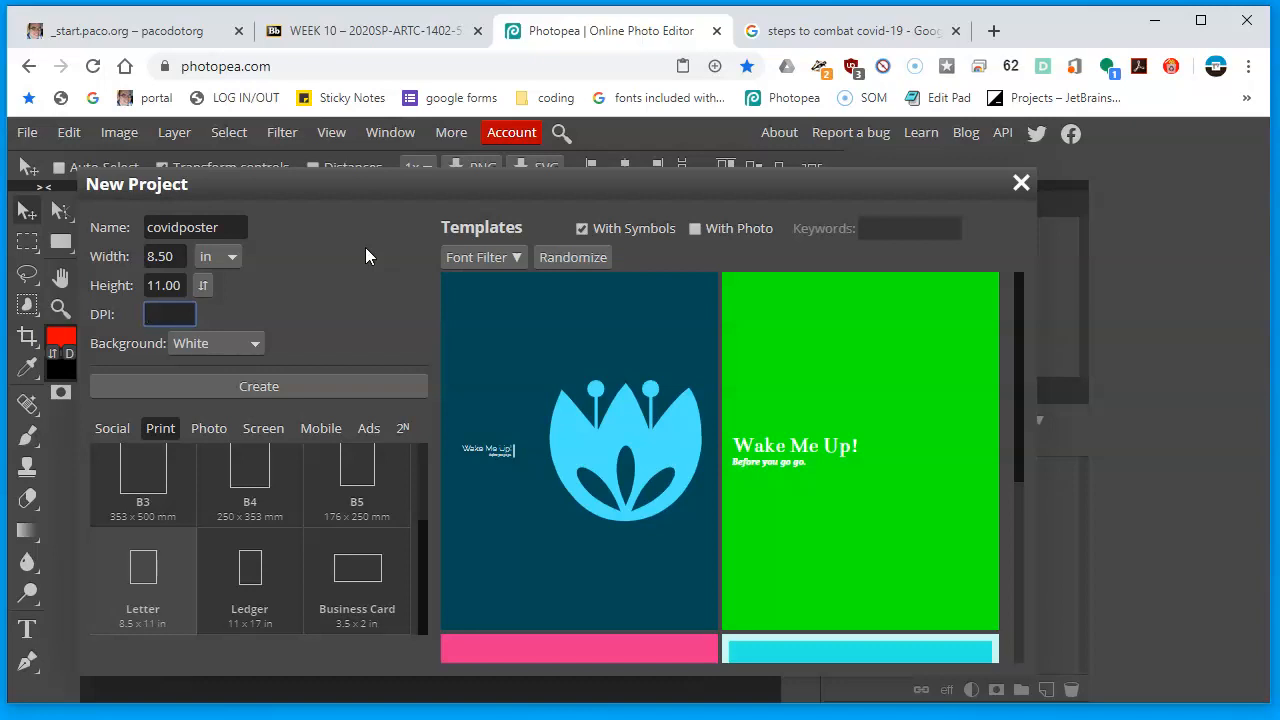
text(100)
key(Tab)
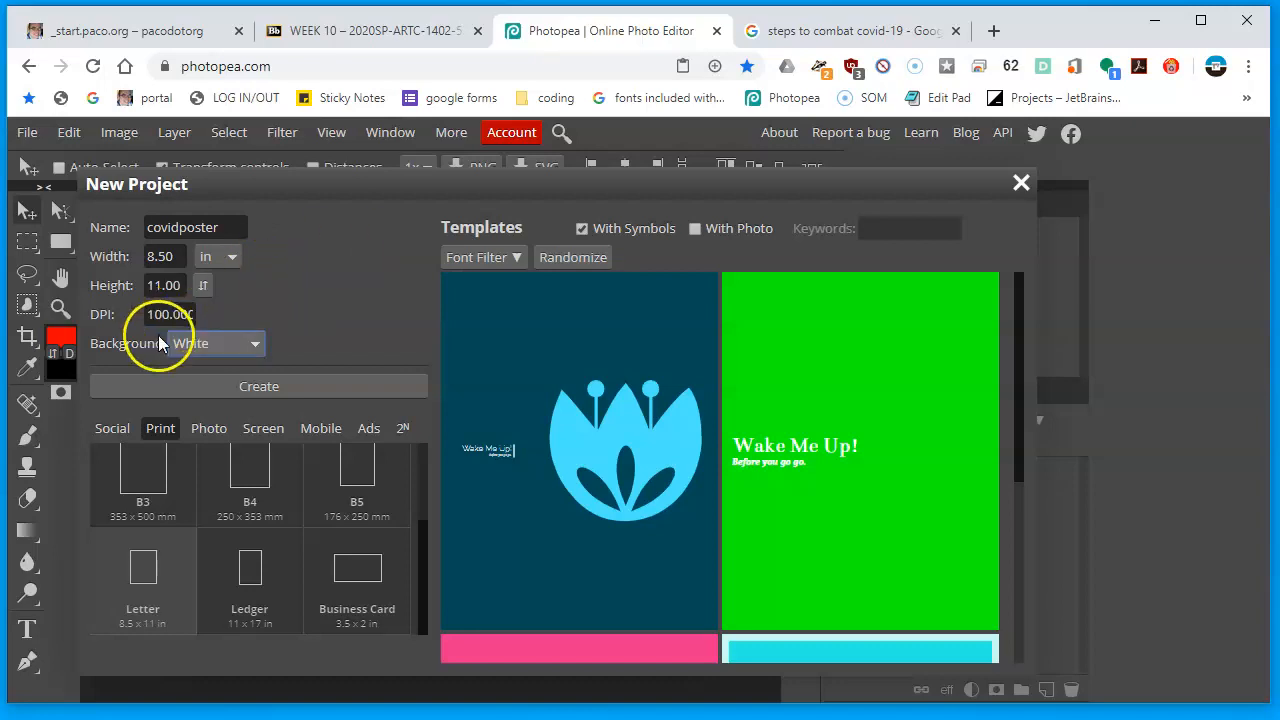
click(280, 385)
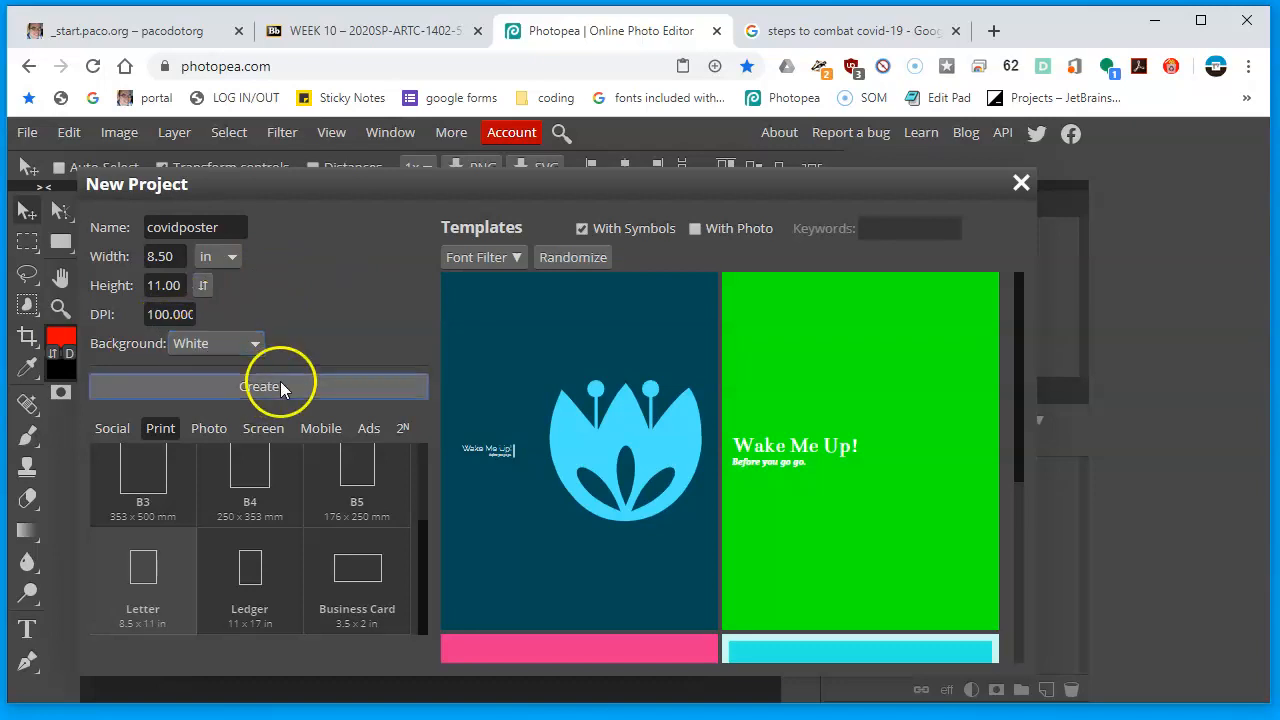
click(692, 340)
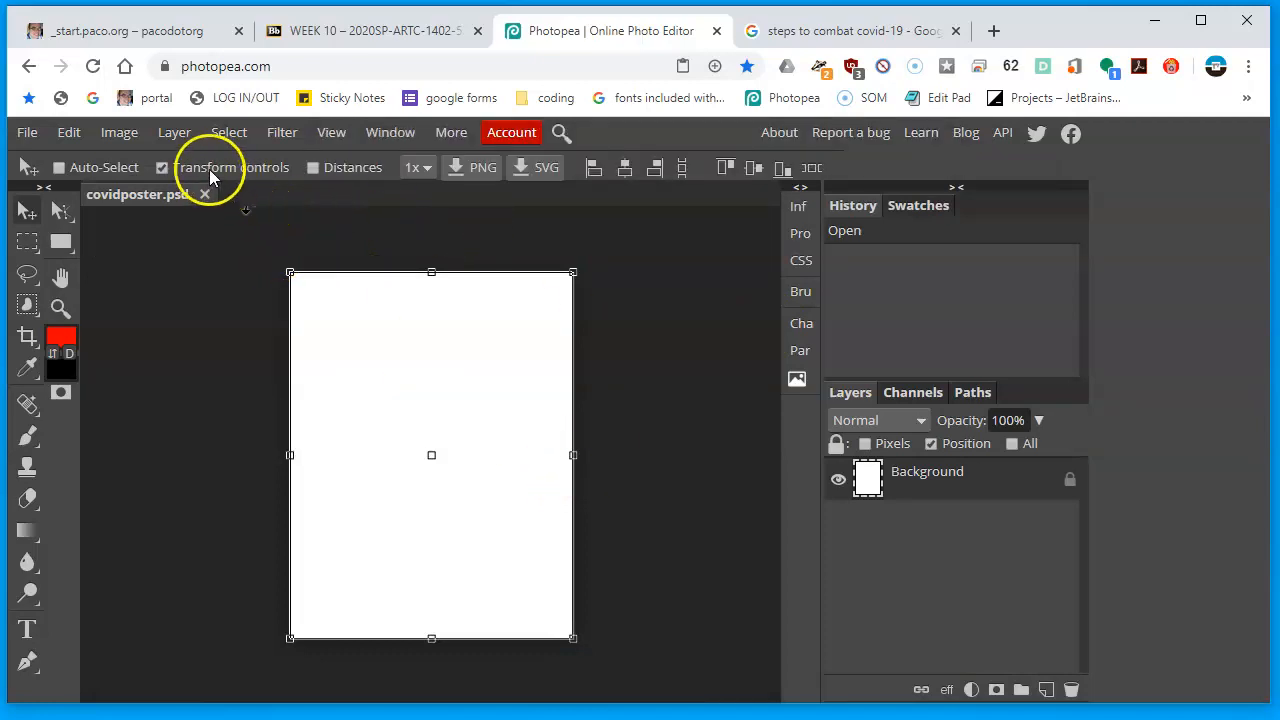
- Review the Google results on steps to combat covid-19 and search in a new browser tab for "stop sign free clip art"
click(790, 32)
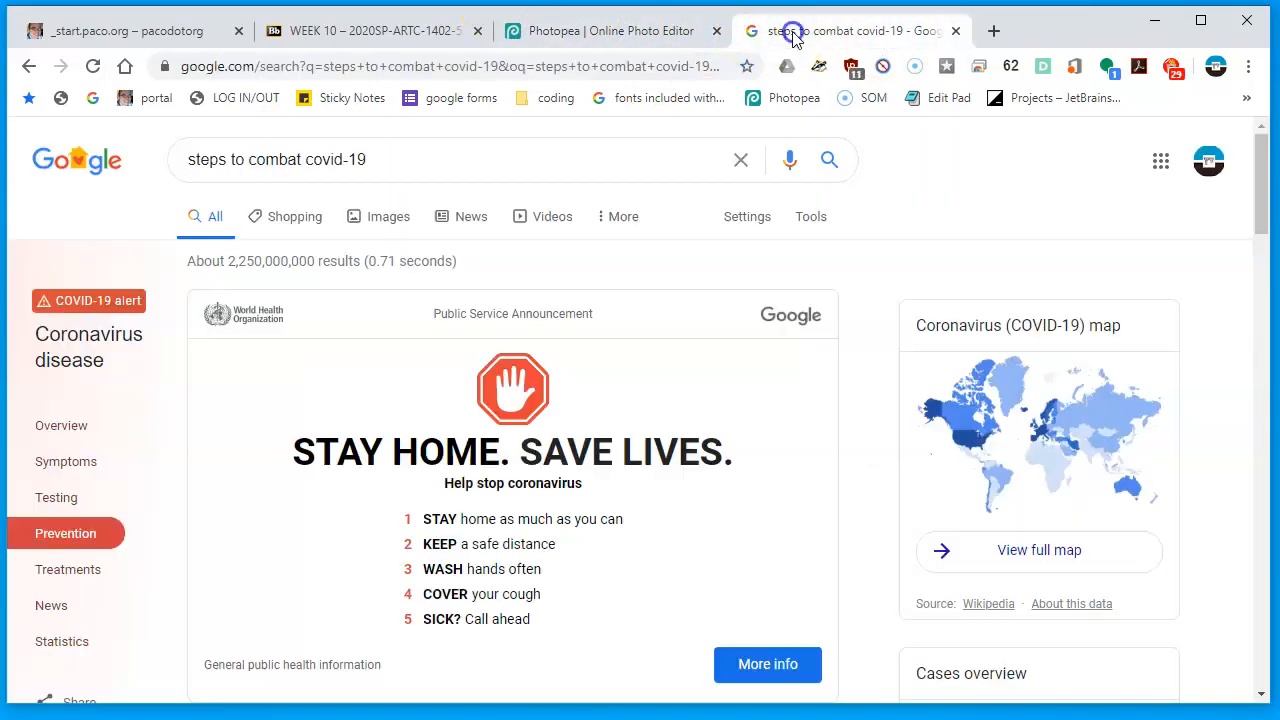
scroll(500, 380, down, 3)
scroll(480, 380, up, 3)
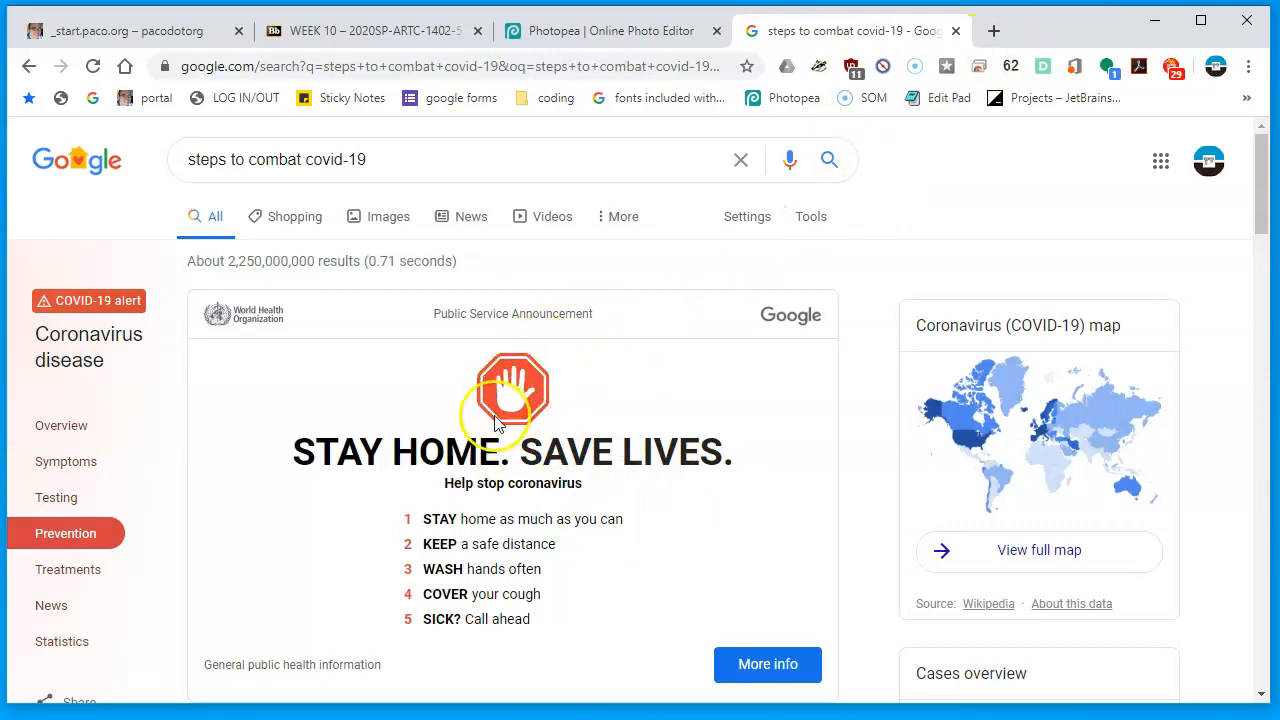
click(985, 32)
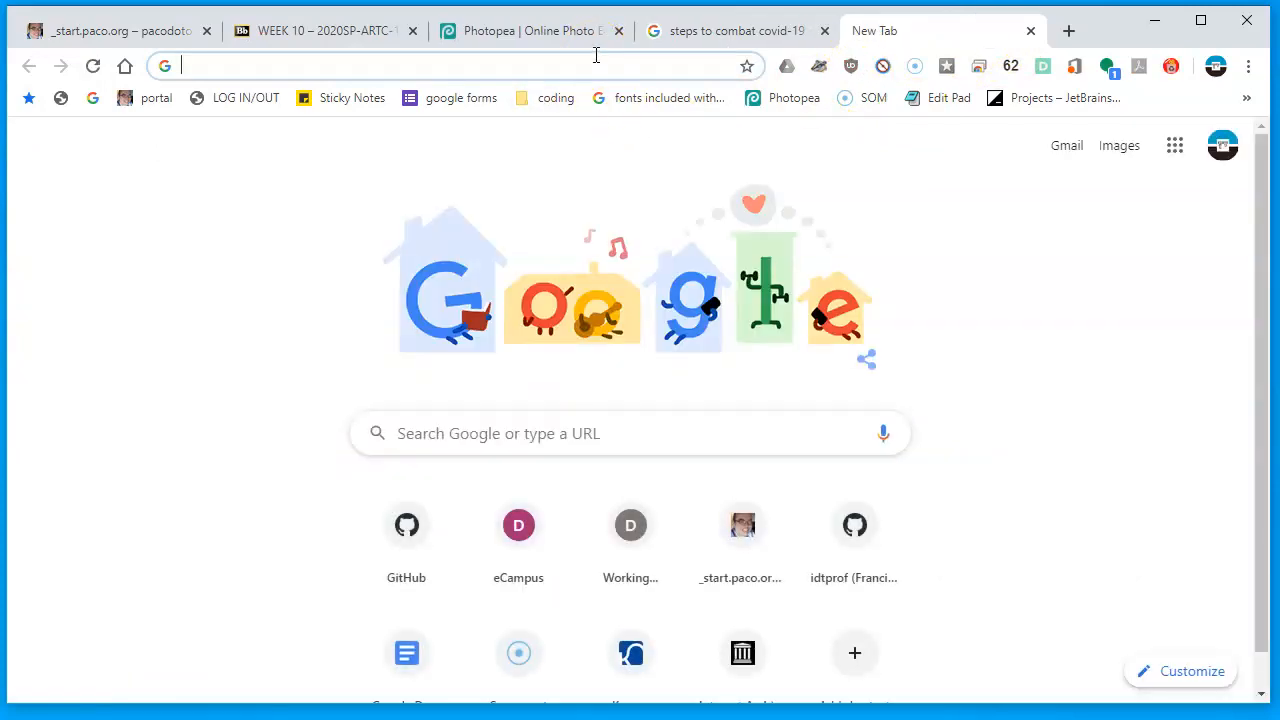
text(stop)
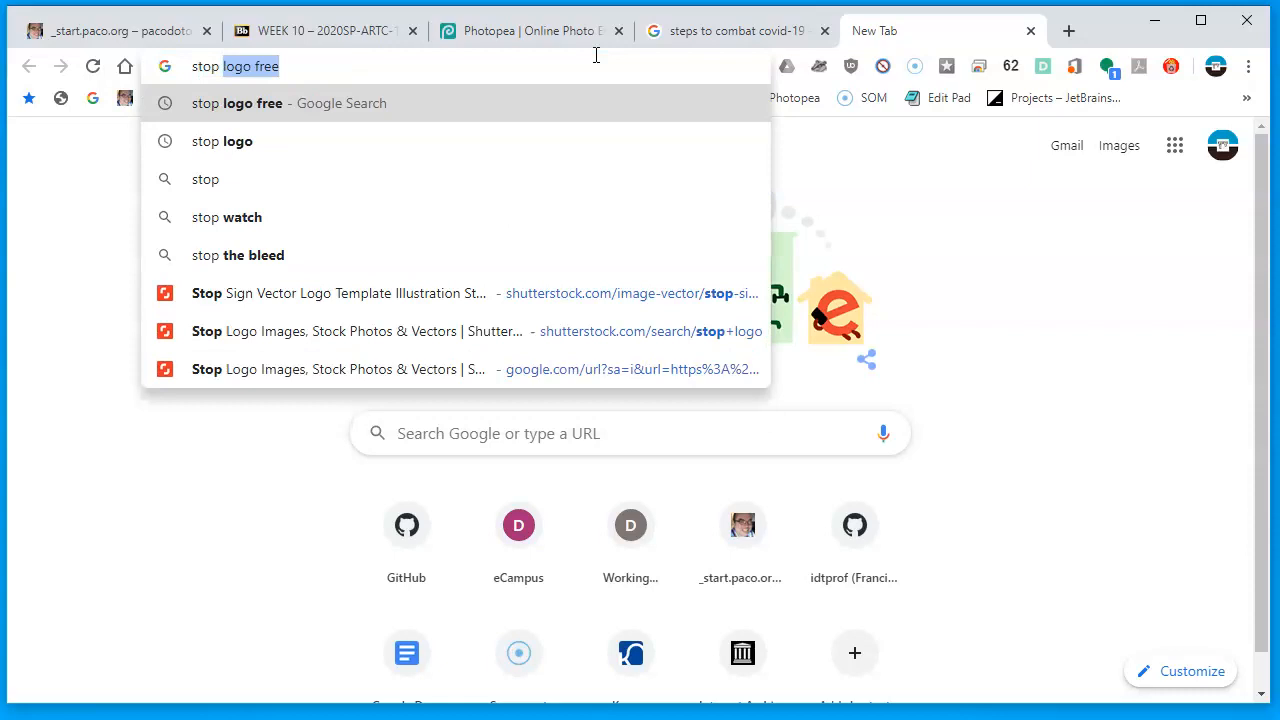
text( sign free)
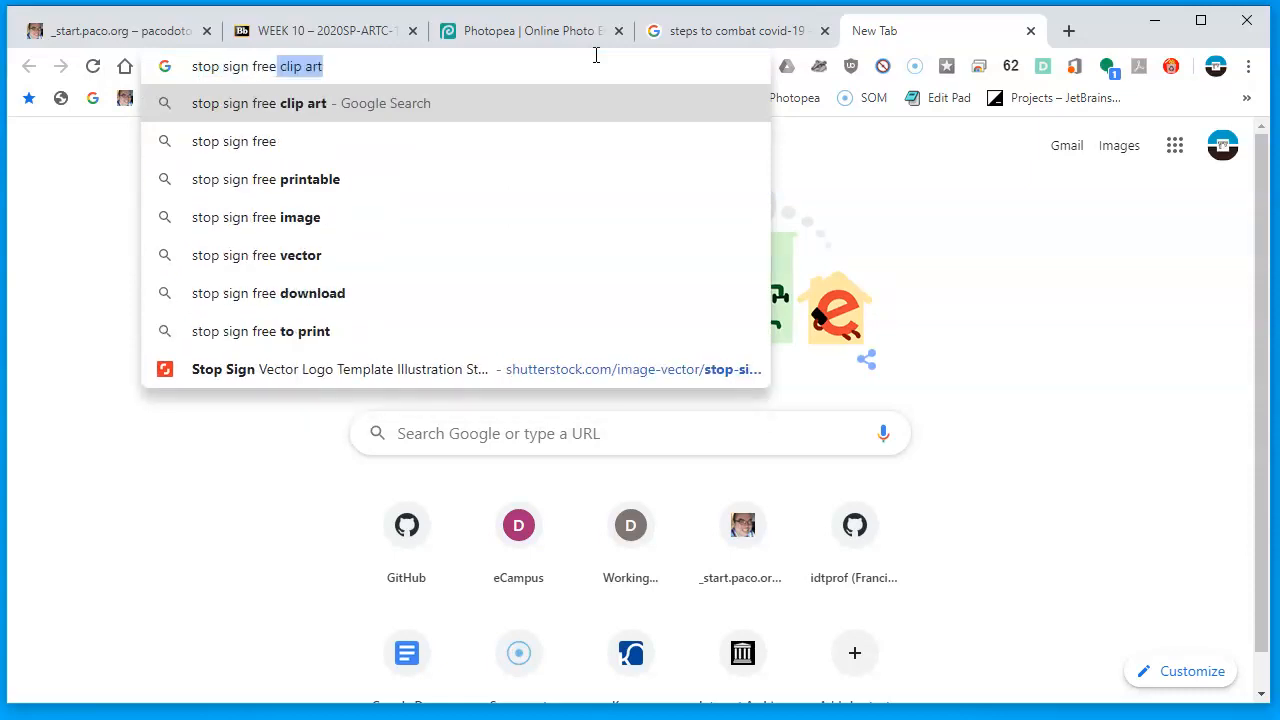
key(Return)
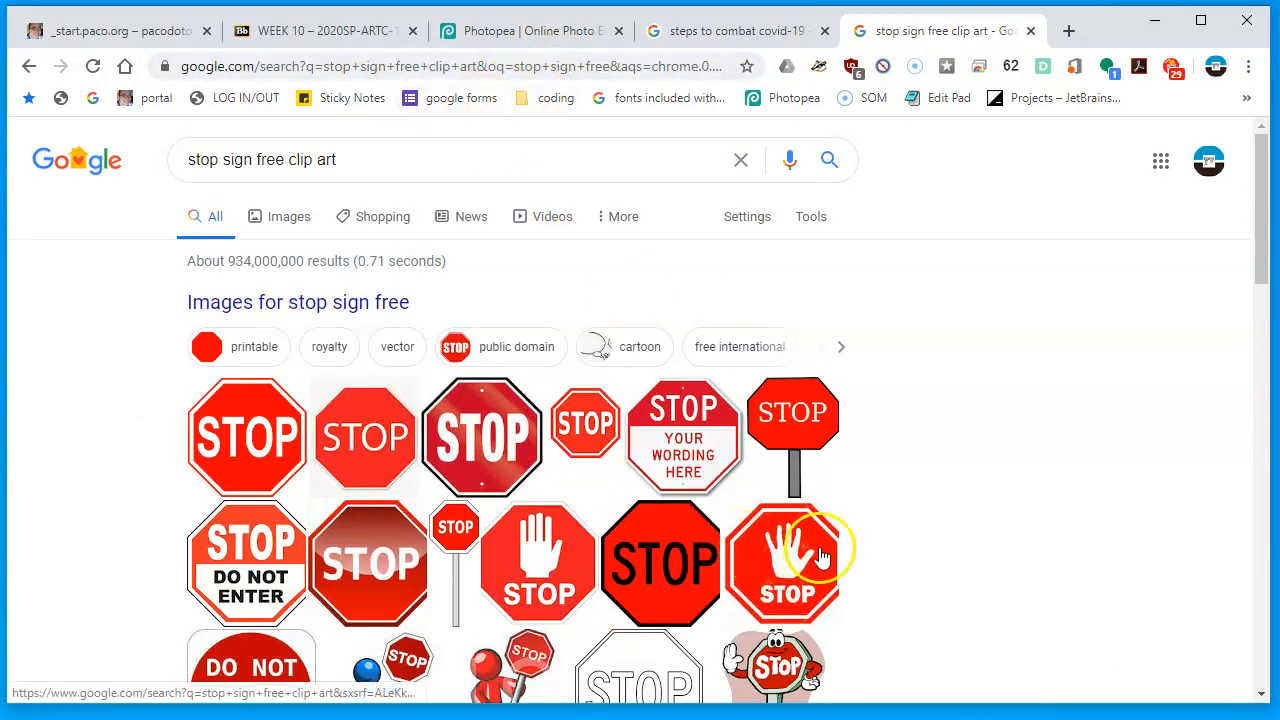
- Preview stop signs with a hand in the image results and copy the 422 × 414 Clipart Library image
click(797, 580)
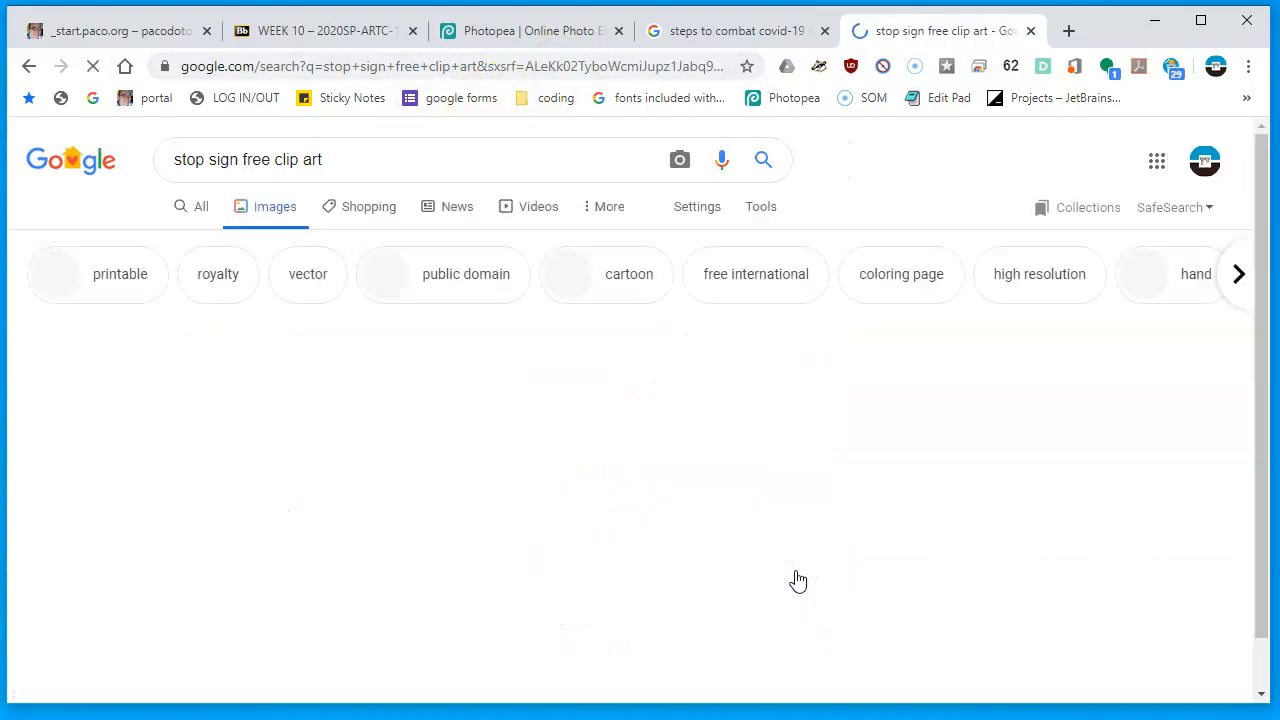
click(205, 430)
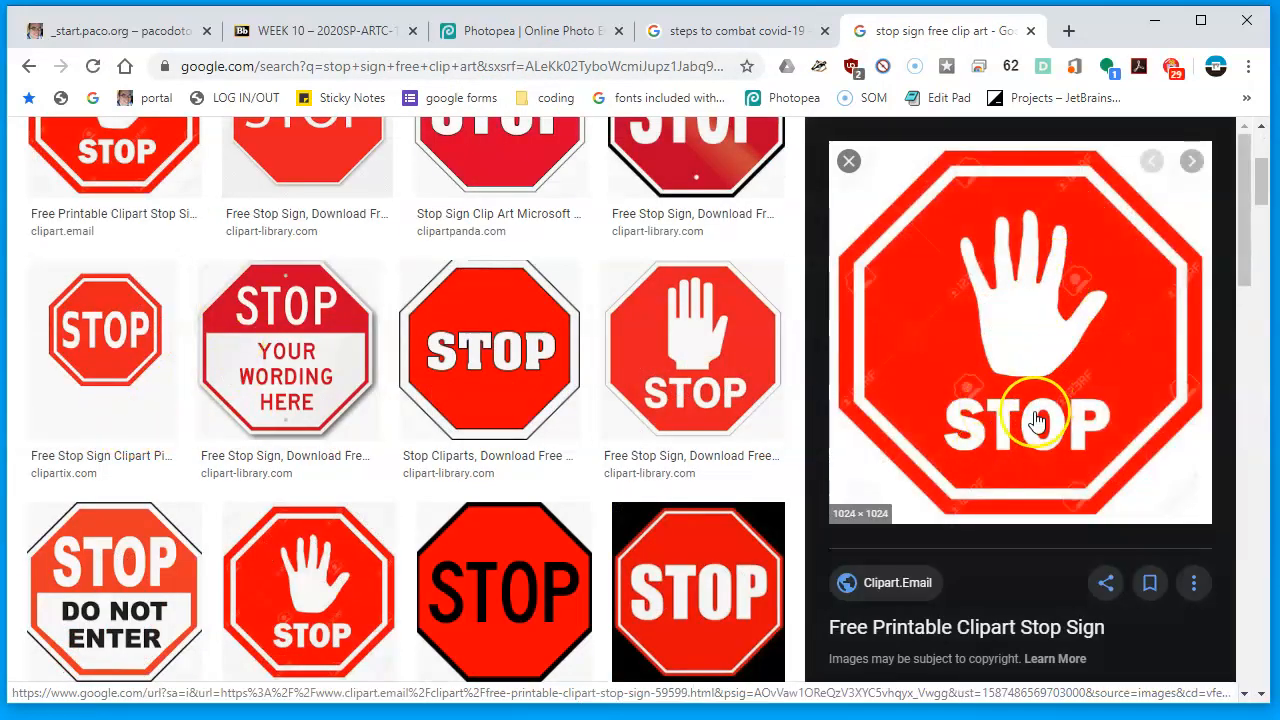
scroll(1040, 403, up, 2)
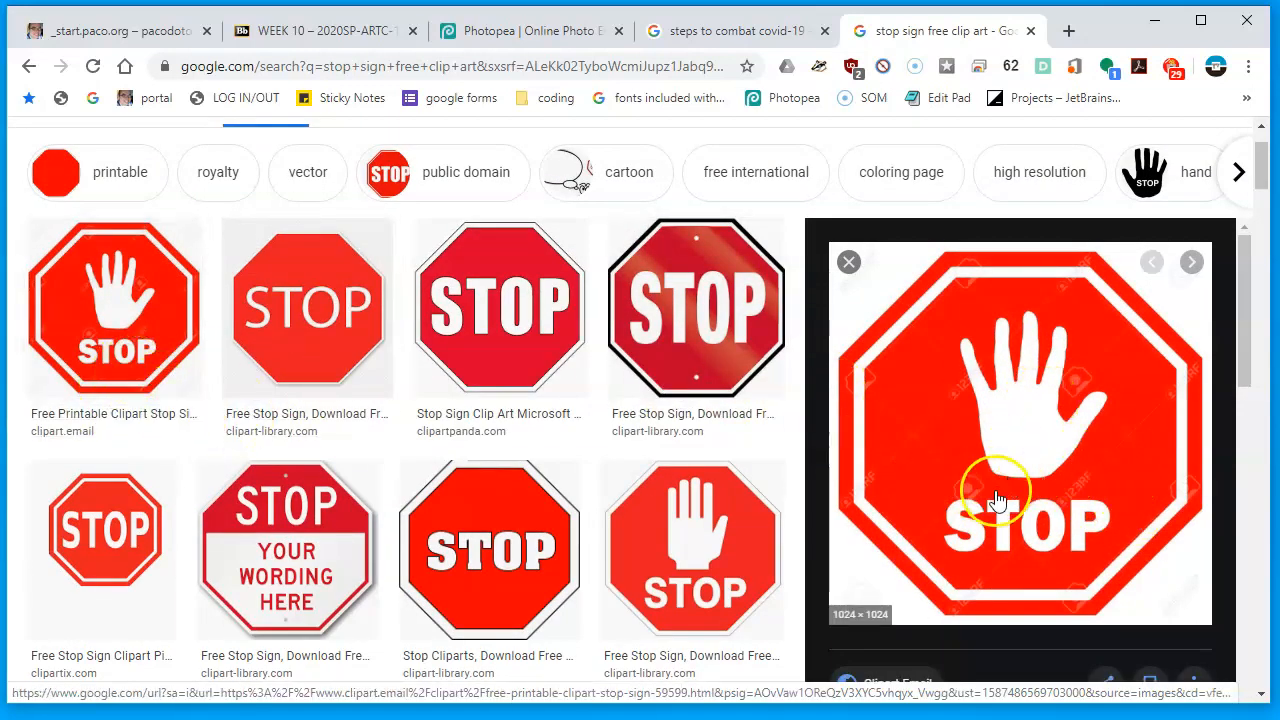
click(651, 509)
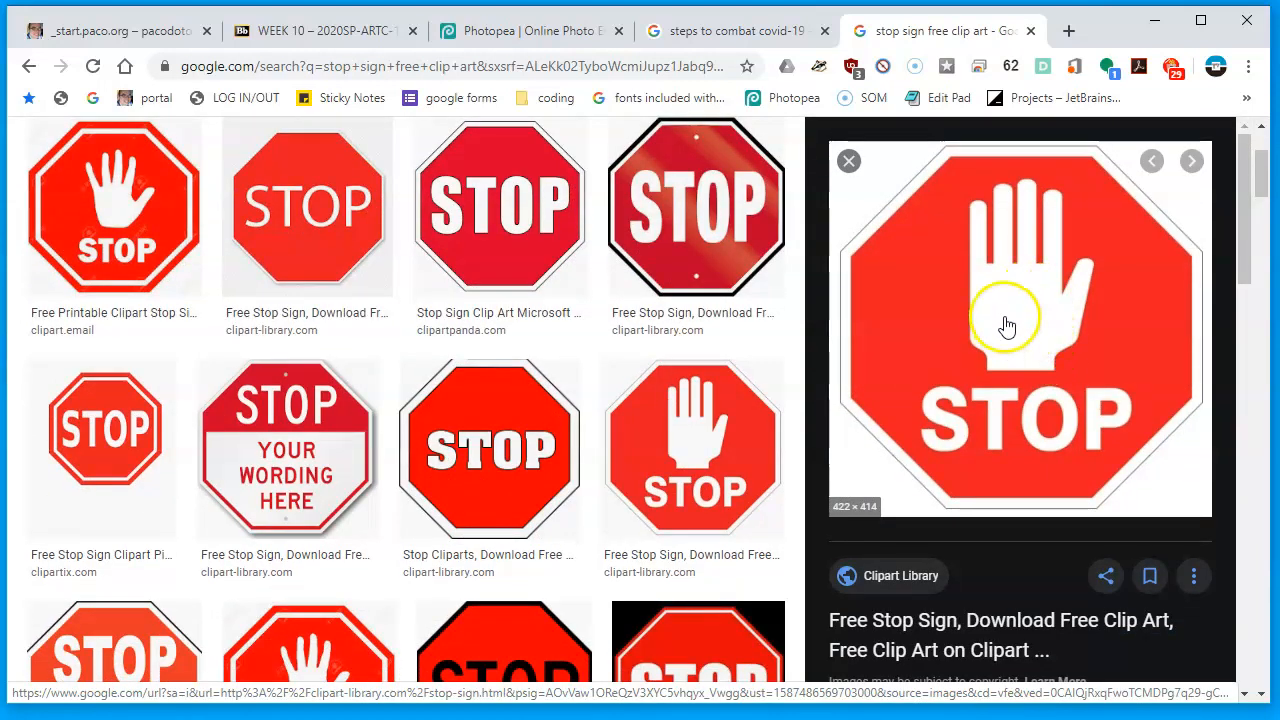
right_click(1006, 324)
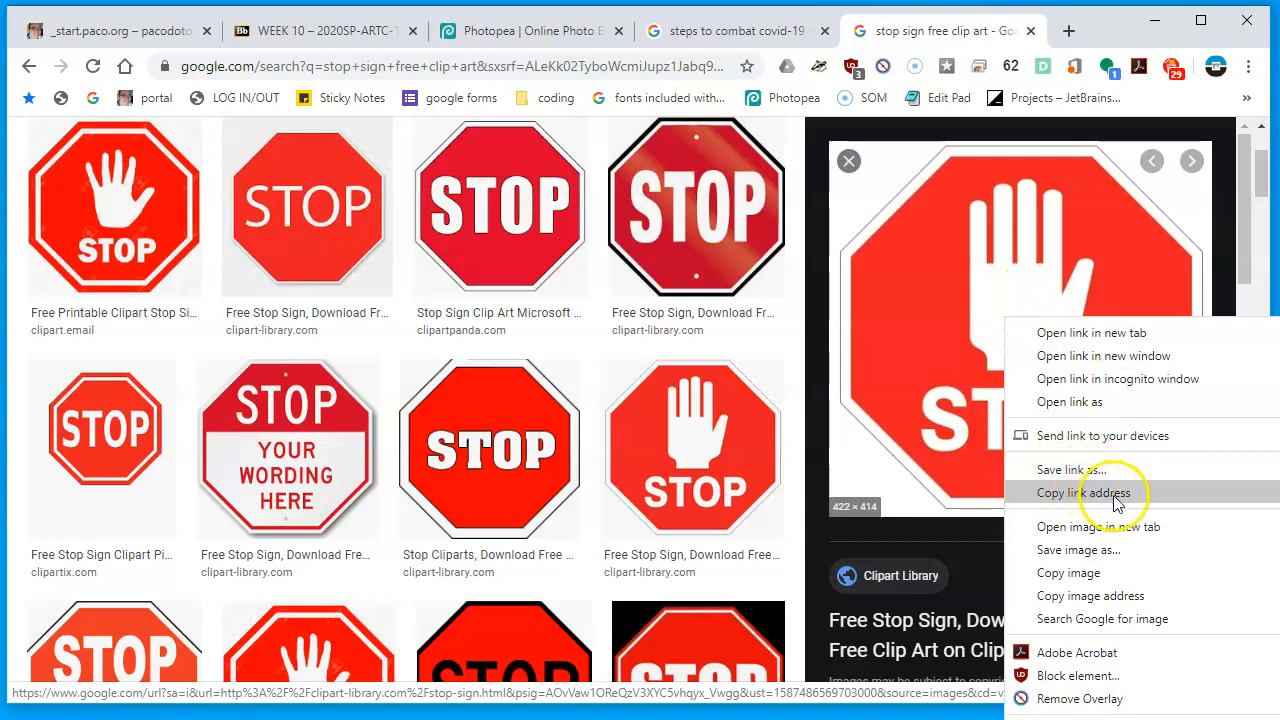
click(1128, 574)
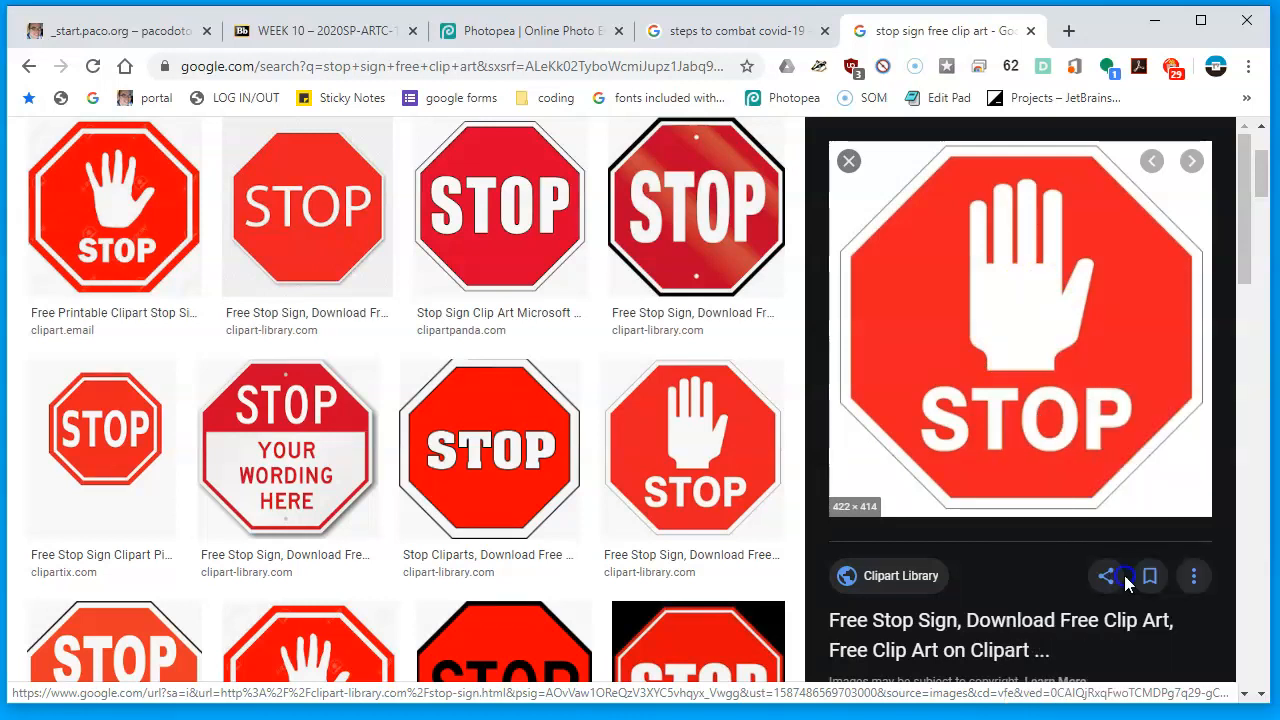
- Switch back to Photopea, paste the stop sign into the poster and move it to the page's upper centre
click(540, 31)
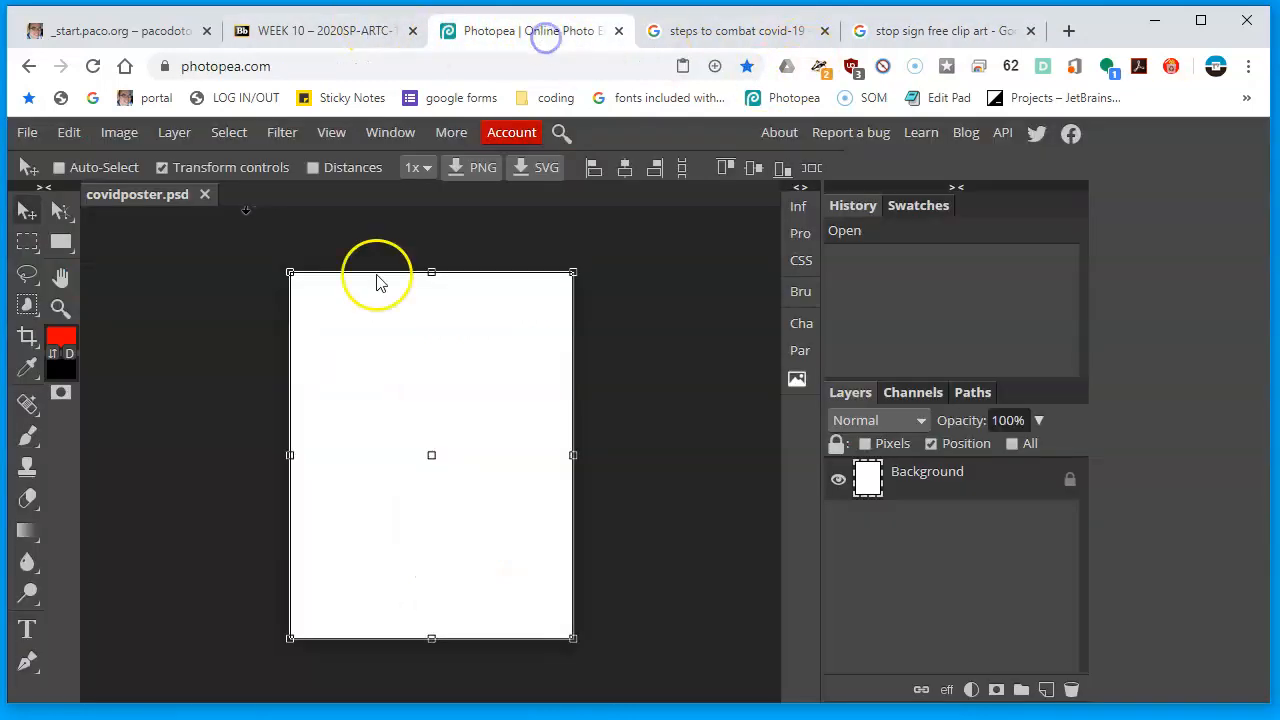
click(66, 132)
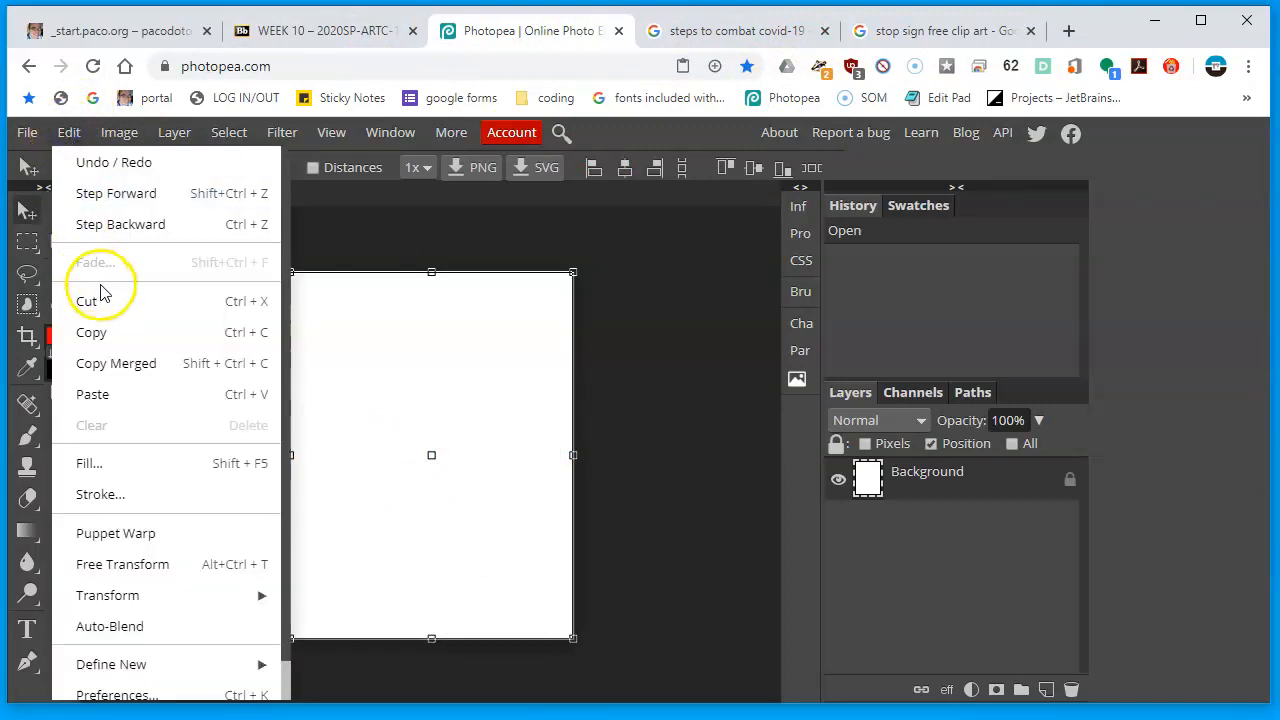
click(131, 392)
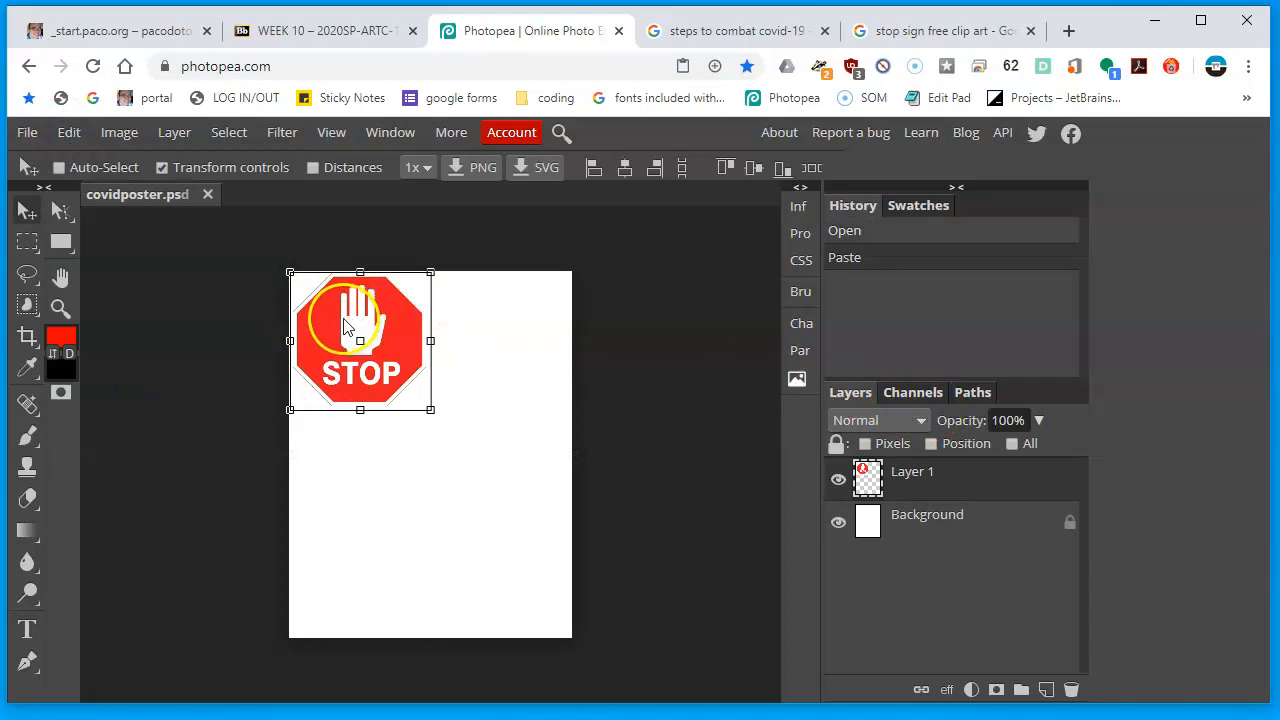
drag(396, 337, 467, 348)
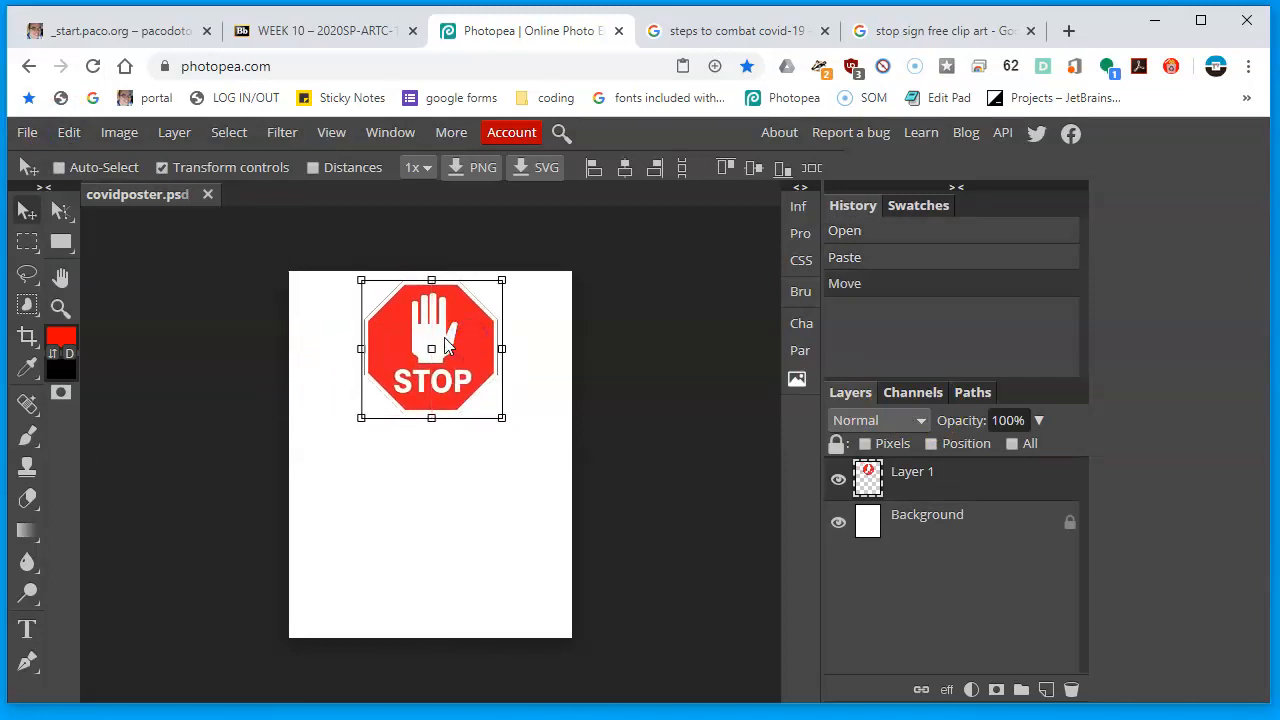
- Hide the Background layer so only the stop sign layer is shown
key(ctrl+plus)
key(ctrl+plus)
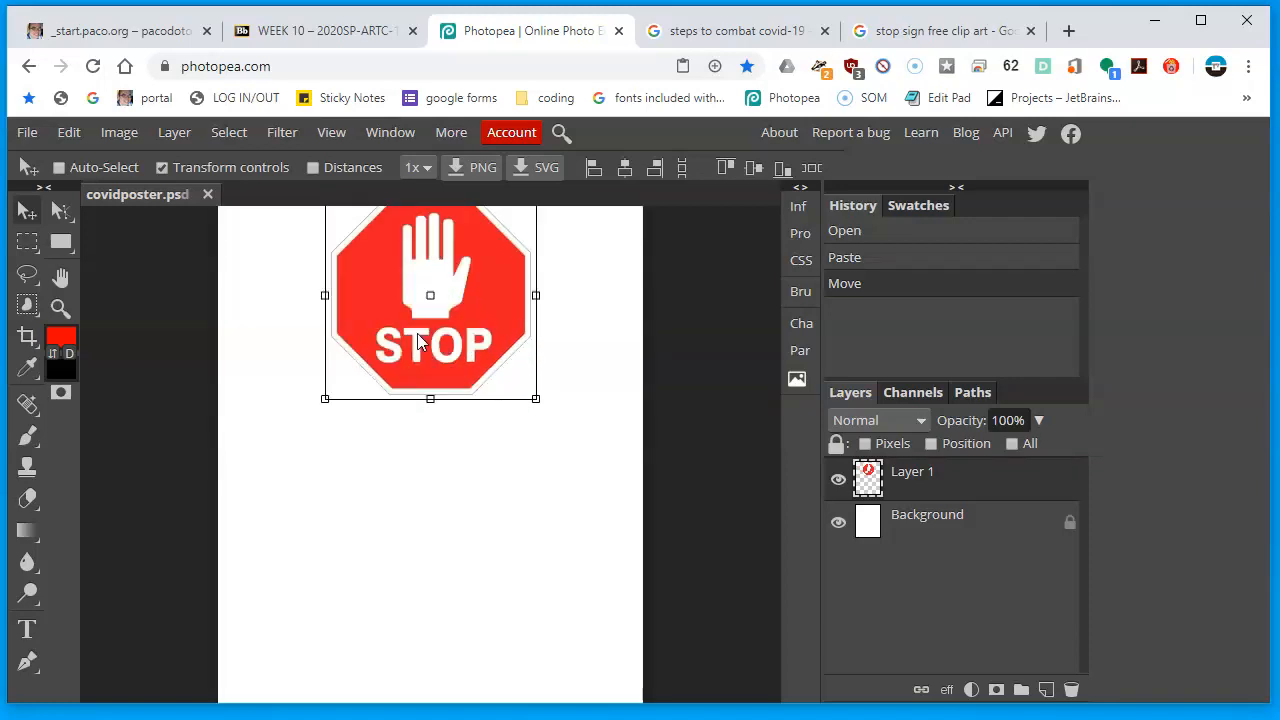
scroll(171, 394, up, 3)
scroll(373, 455, down, 2)
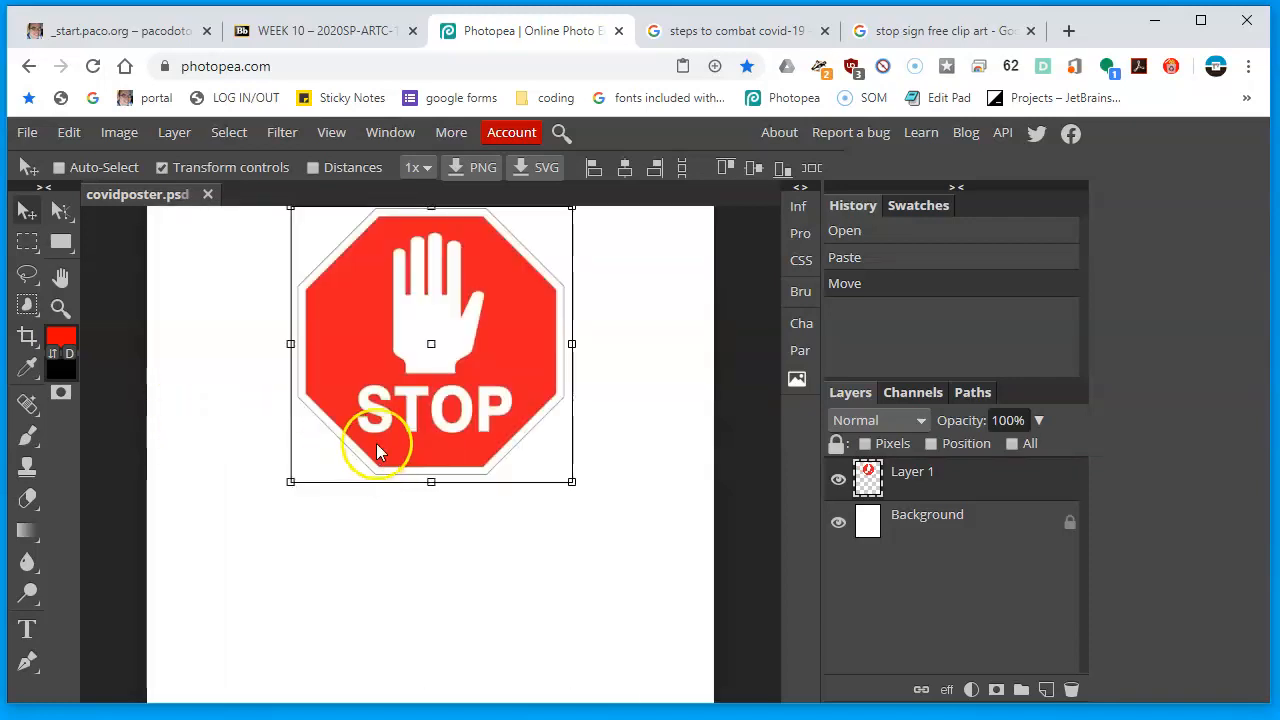
click(586, 374)
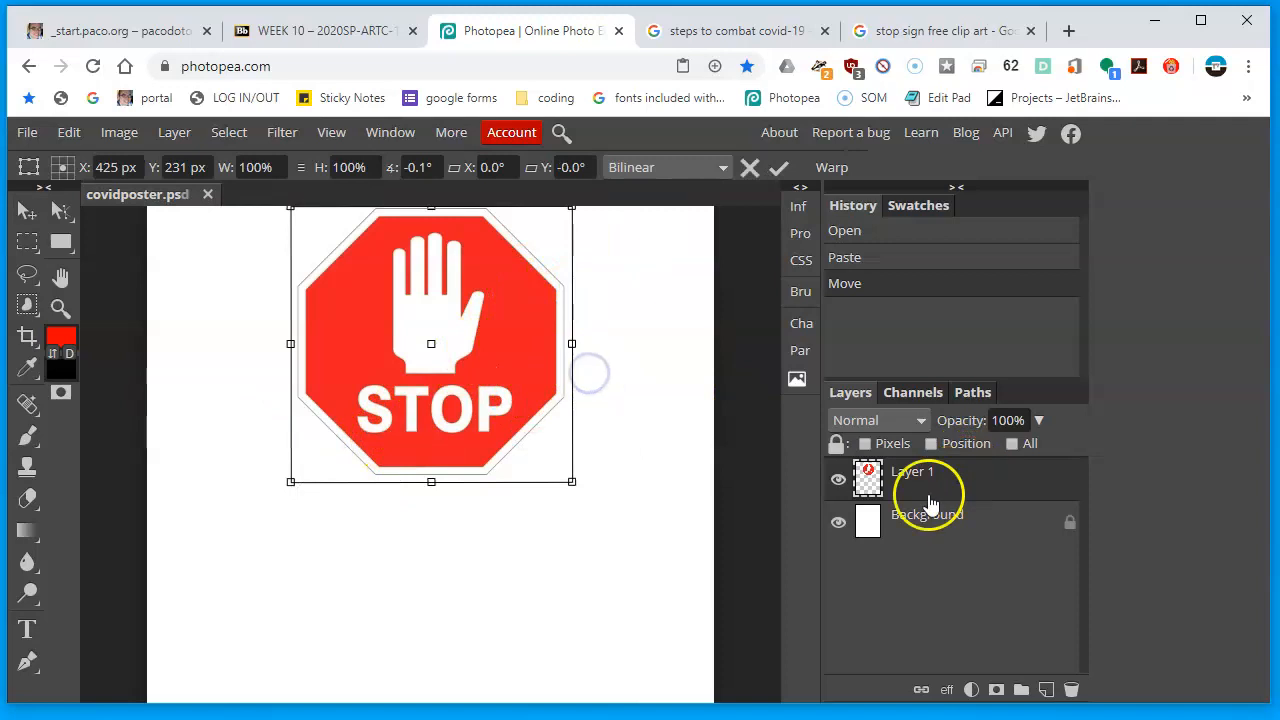
click(838, 521)
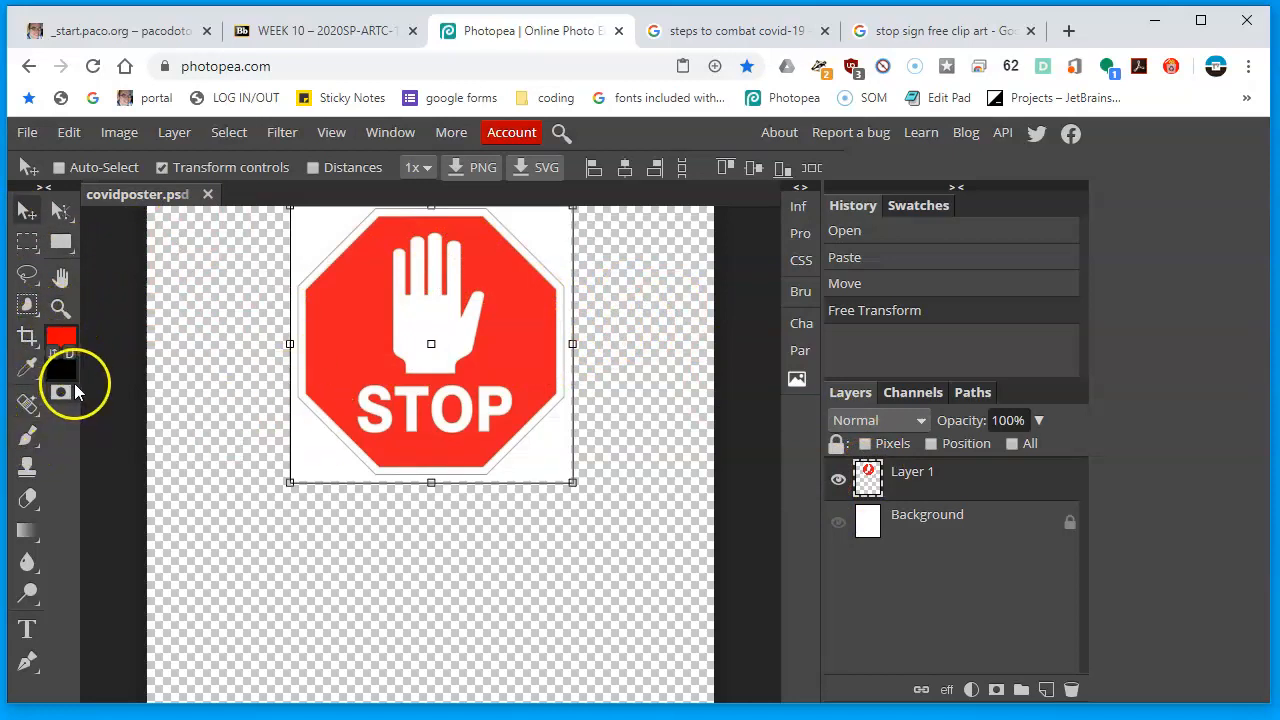
- Select the white area around the stop sign with the Magic Wand at tolerance 10 and delete it from Layer 1
click(30, 307)
click(148, 370)
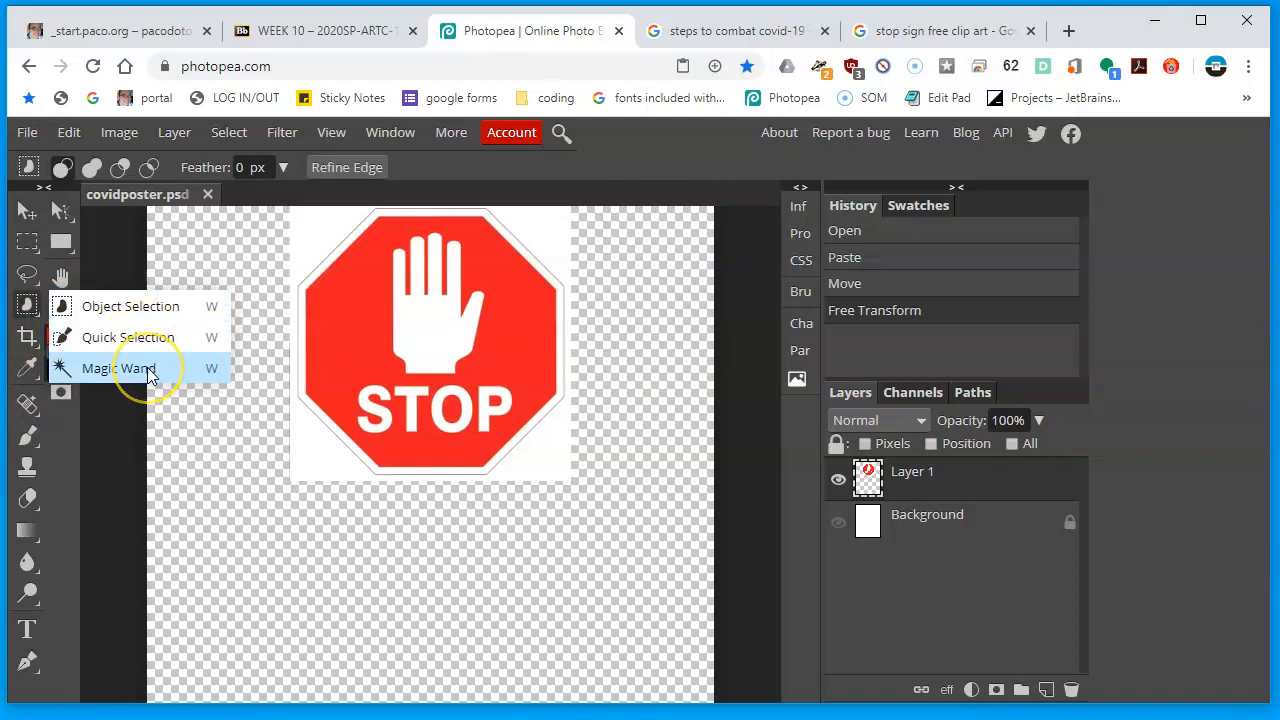
click(147, 368)
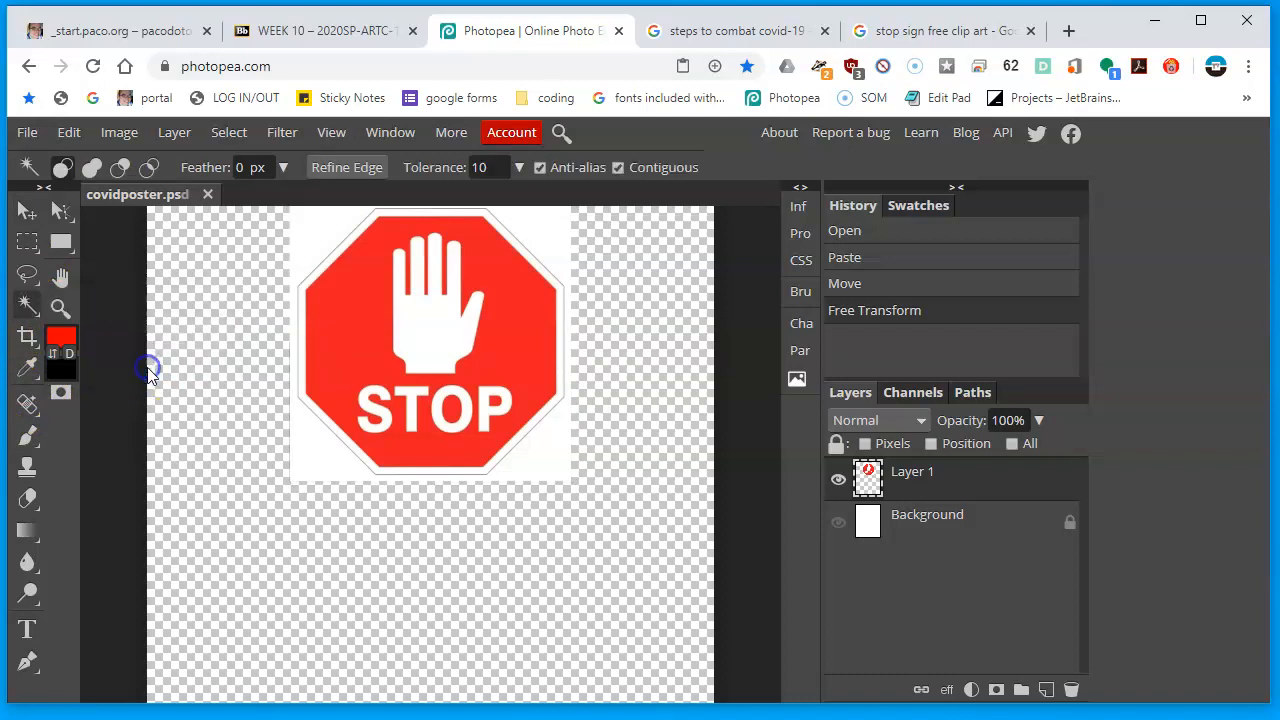
click(552, 228)
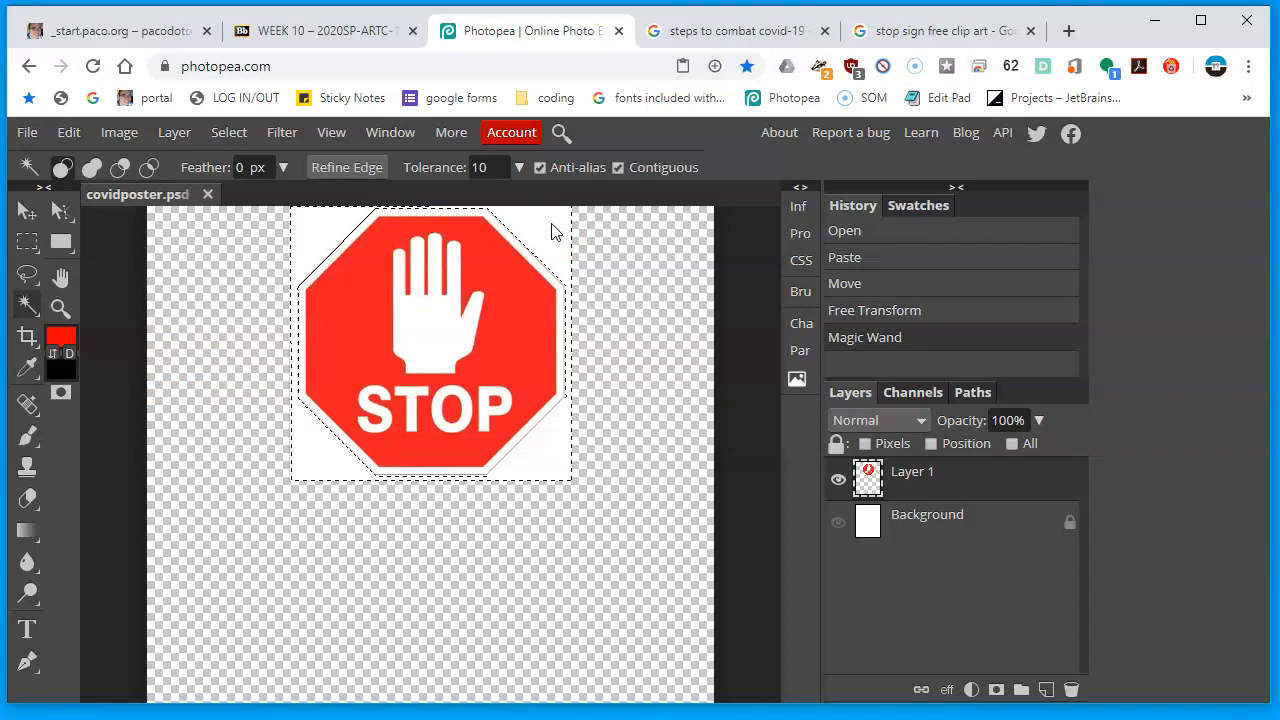
key(Delete)
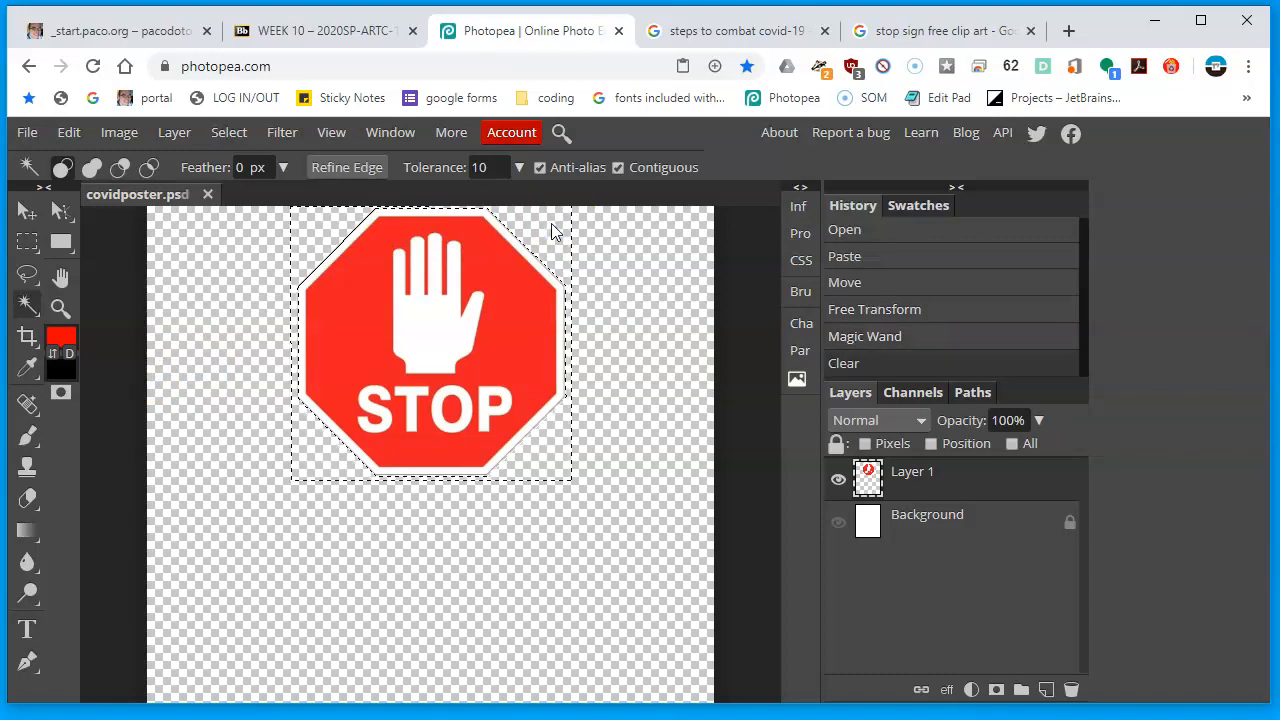
- Show the Background layer again and deselect the area around the stop sign
click(27, 241)
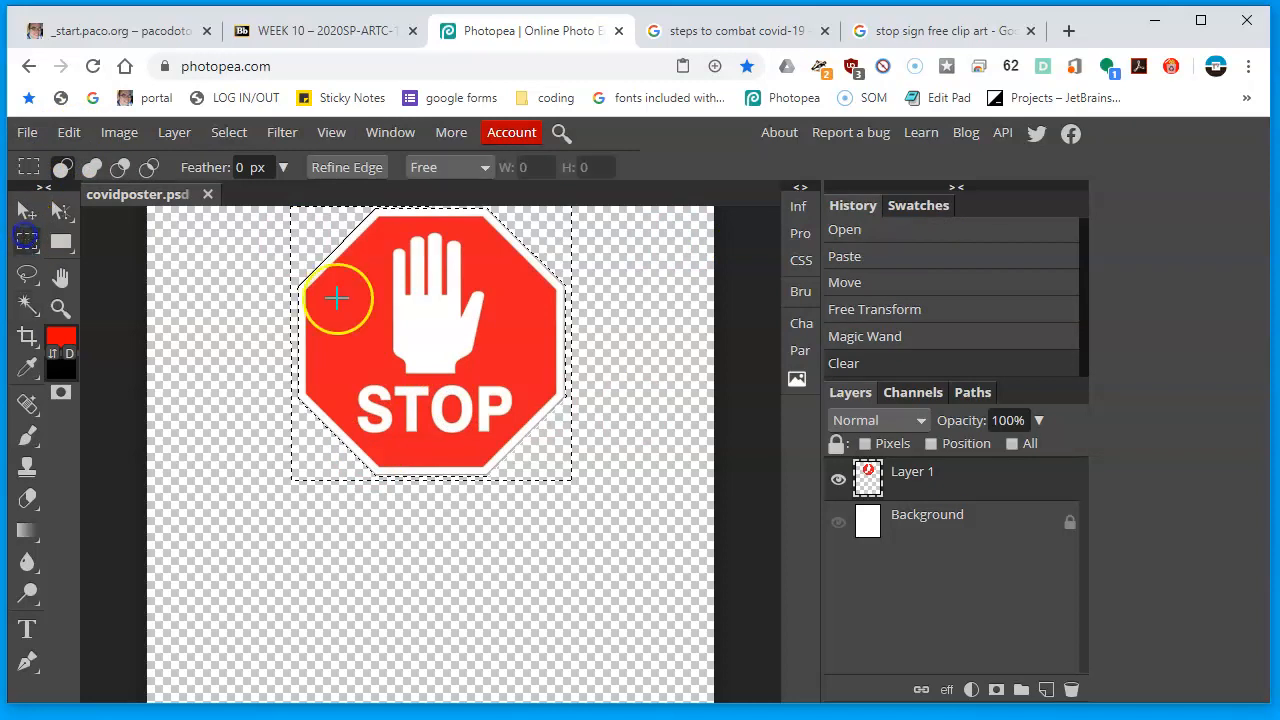
click(838, 522)
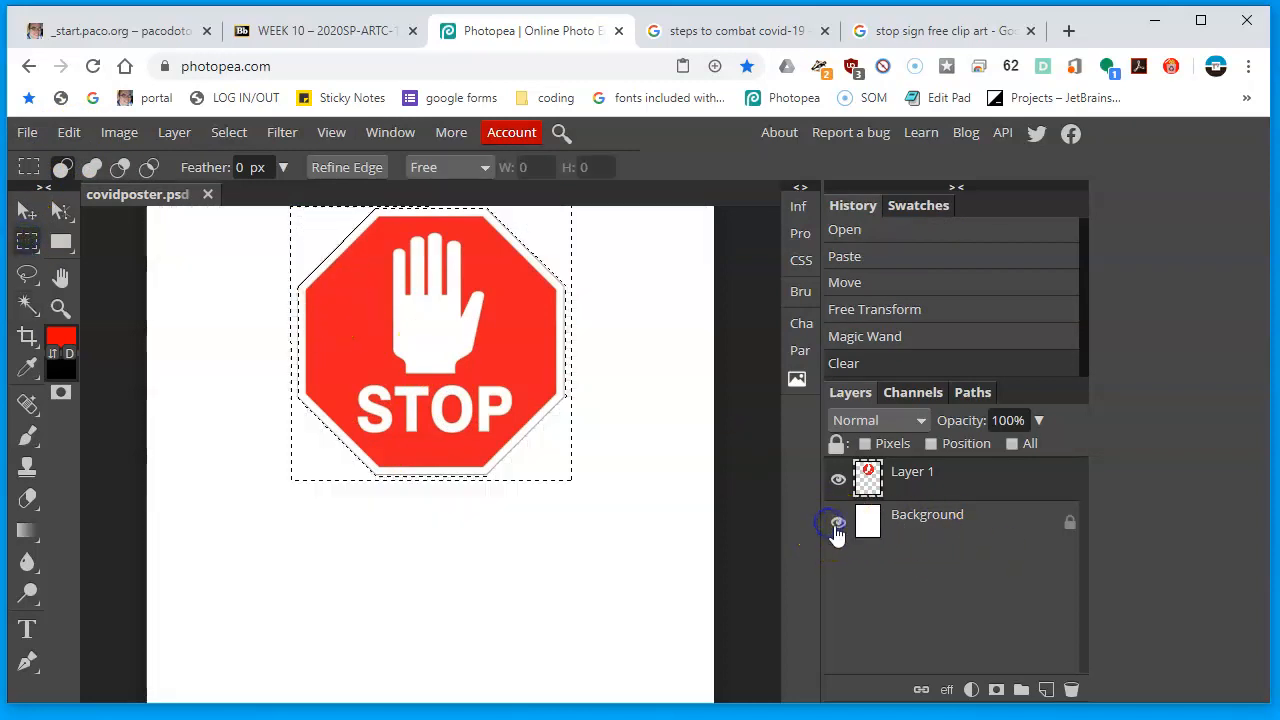
click(228, 133)
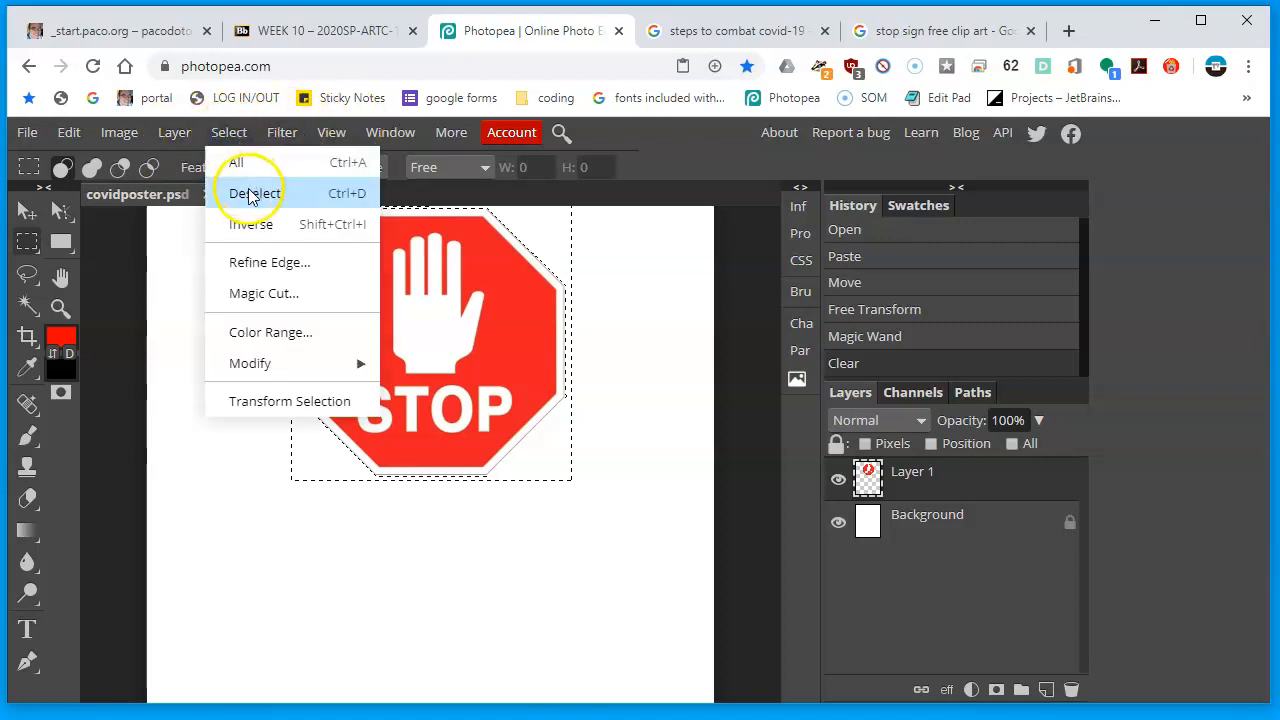
click(245, 191)
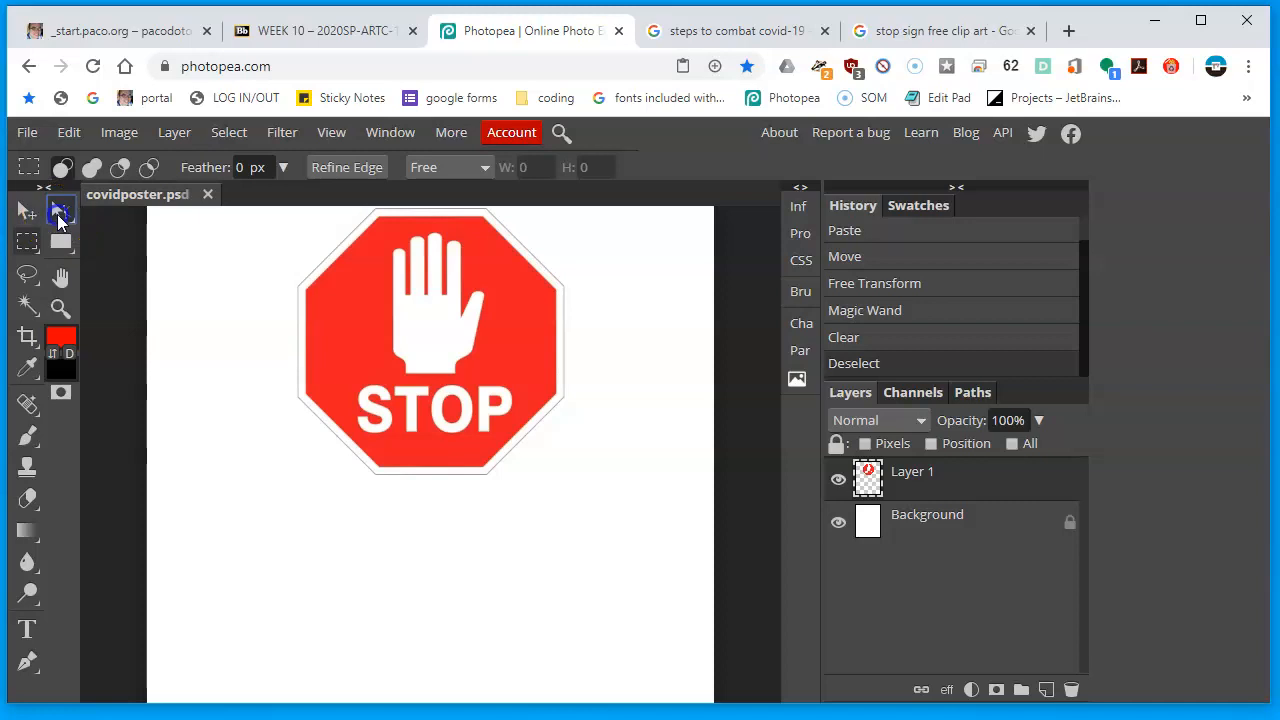
- Move the stop sign slightly down, scale it to 56% and centre it horizontally near the page's upper edge
click(27, 210)
drag(505, 350, 510, 368)
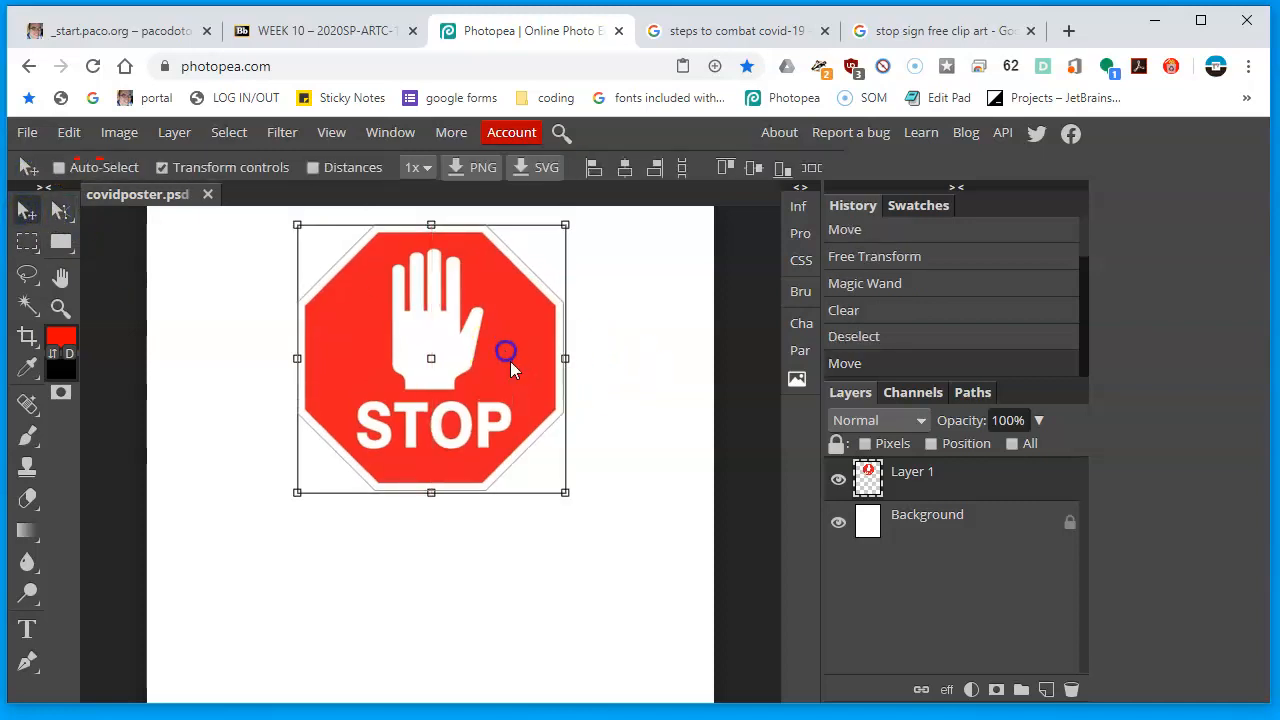
drag(565, 492, 448, 370)
drag(415, 302, 468, 313)
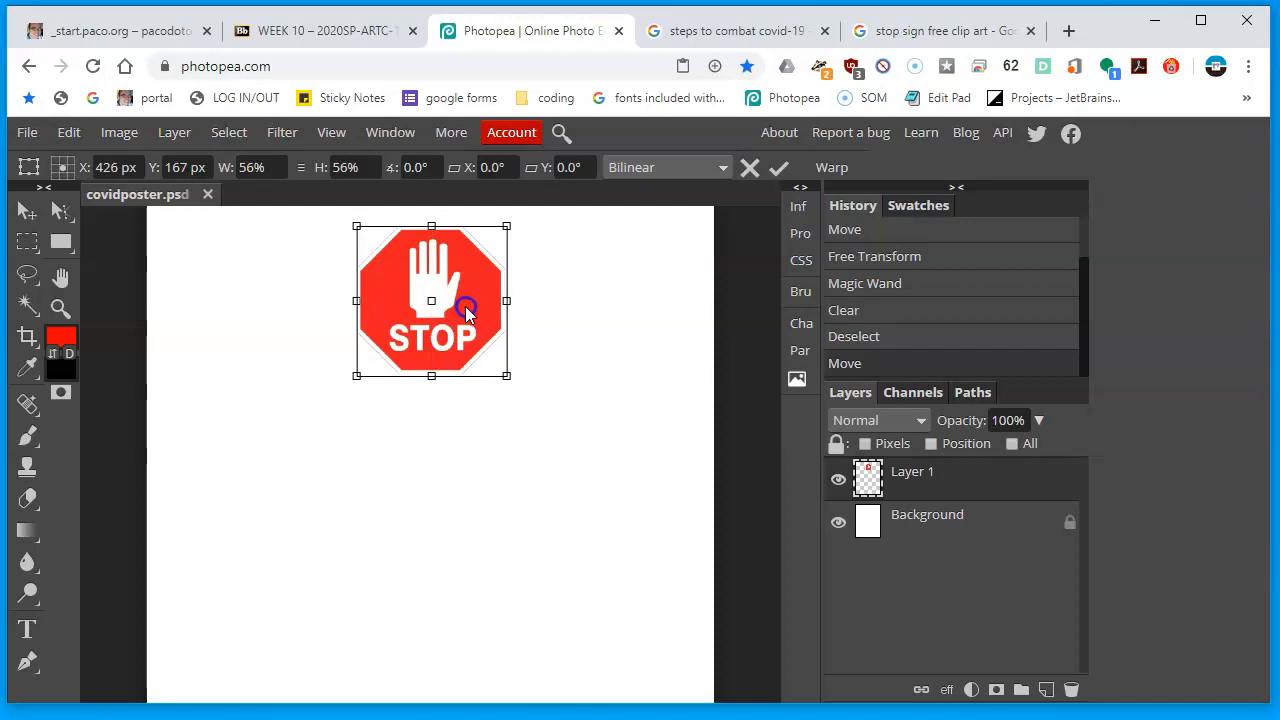
double_click(465, 310)
- Turn off the Move tool's transform controls and shift the stop sign slightly lower along the page's vertical centre line
click(164, 167)
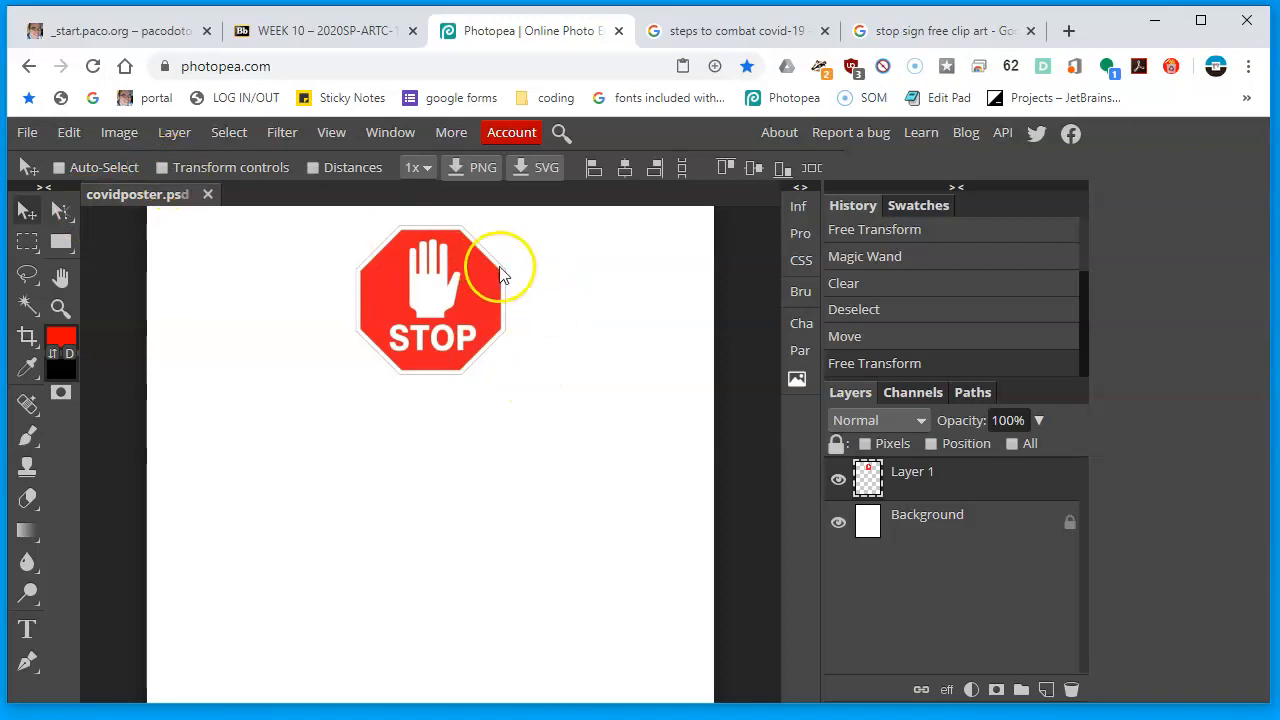
click(175, 170)
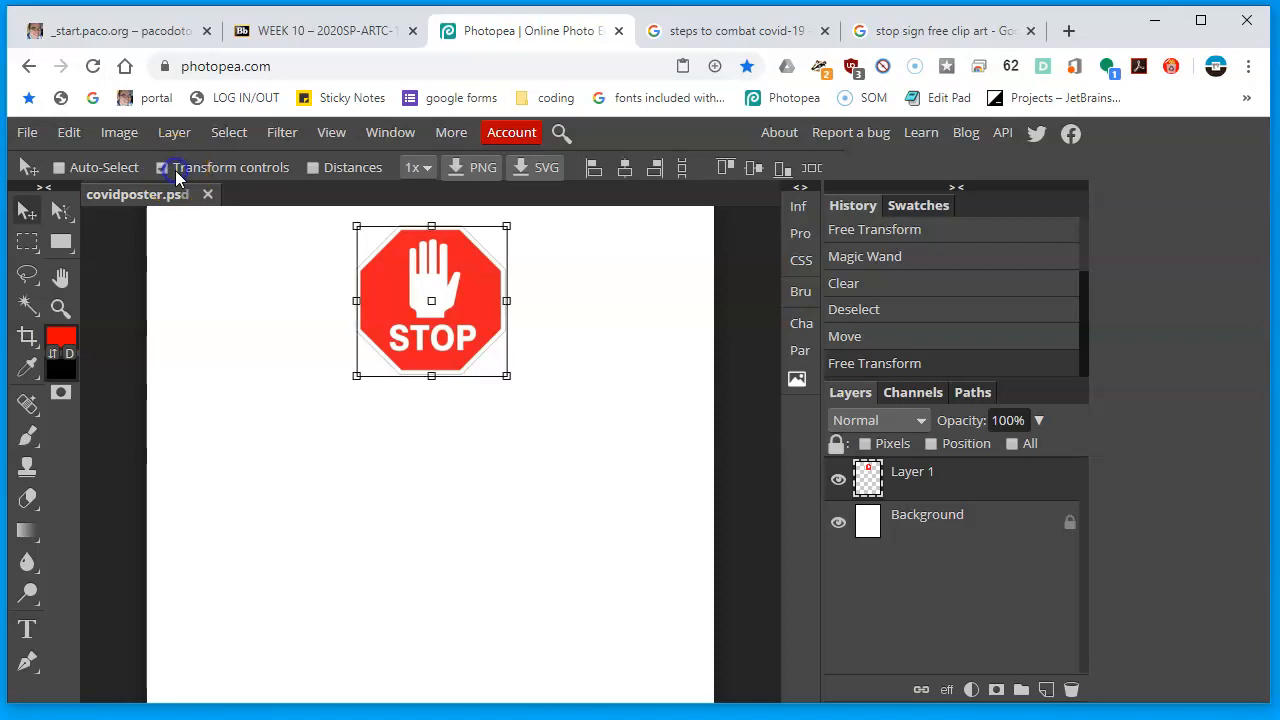
click(175, 170)
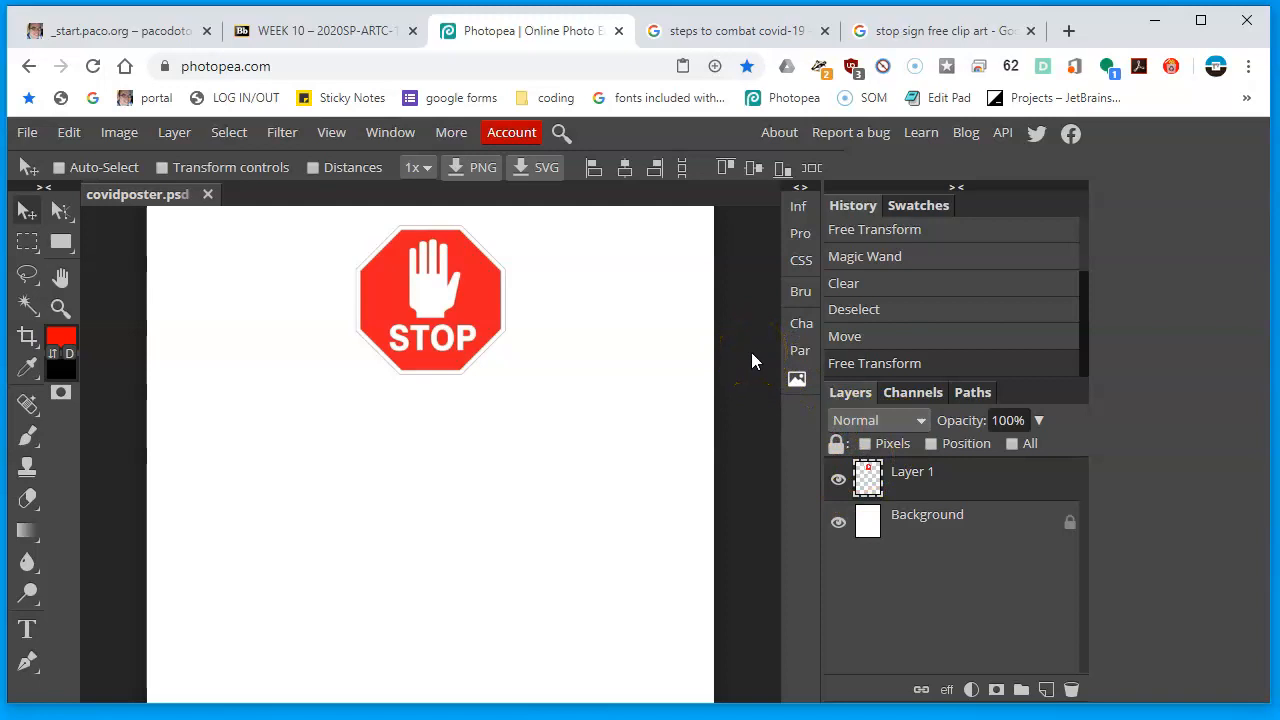
drag(503, 335, 504, 341)
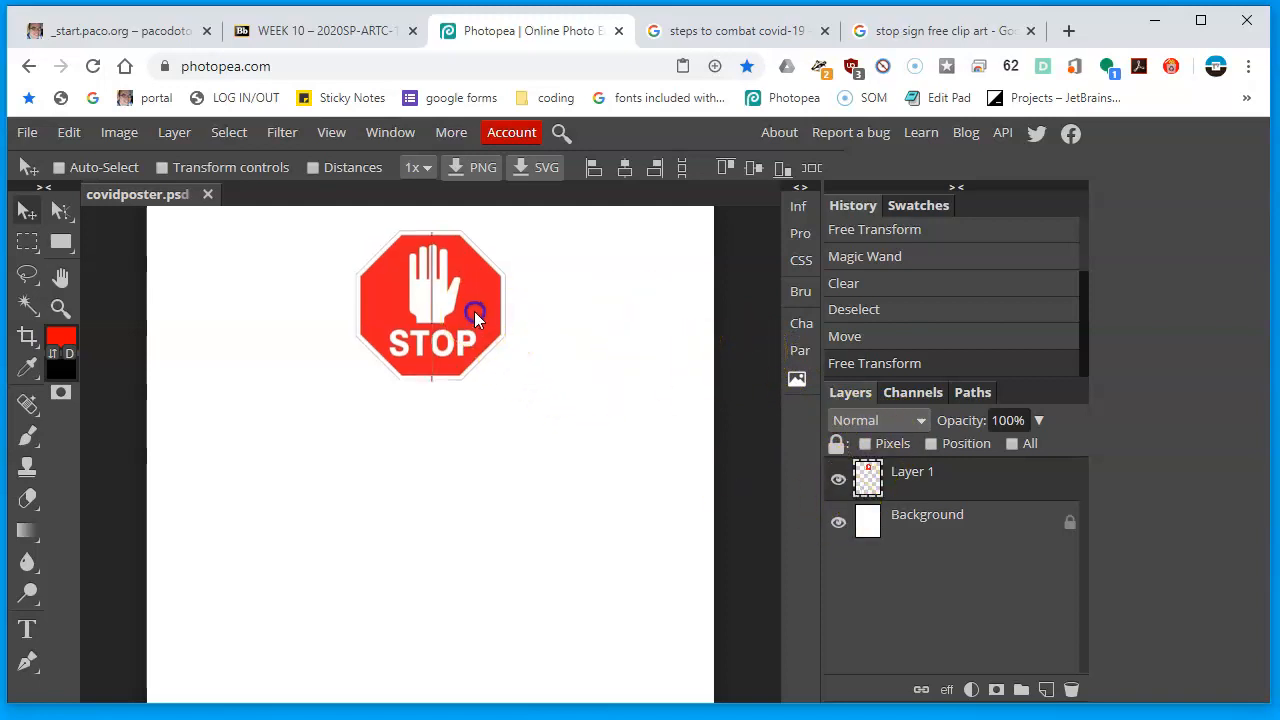
click(199, 170)
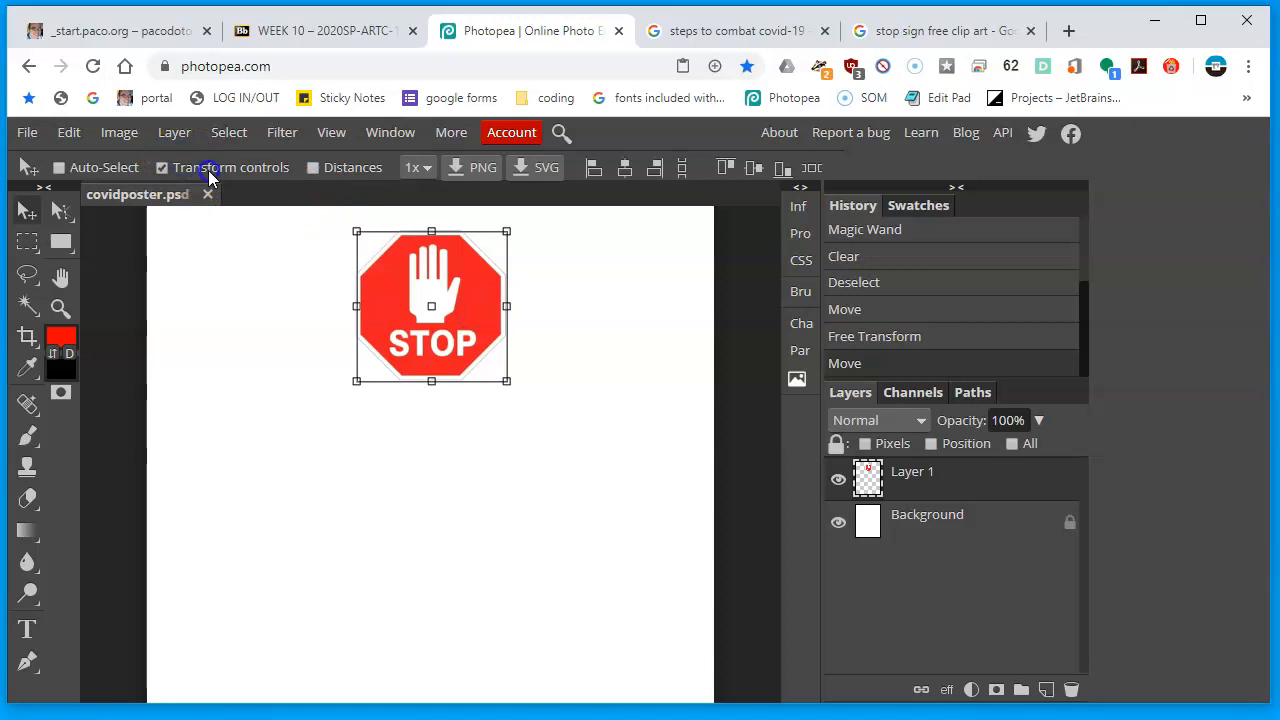
click(208, 170)
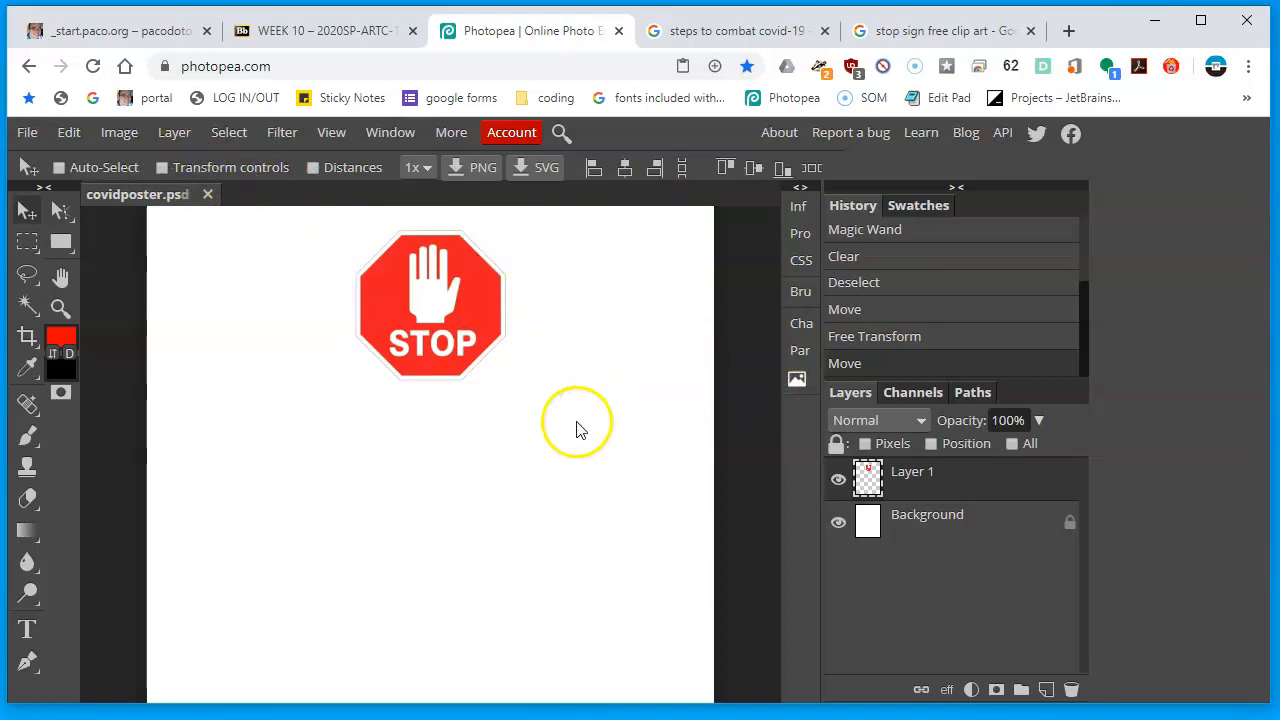
- Switch to the stop sign search tab in the browser and search Google Images for "image of virus background"
click(998, 33)
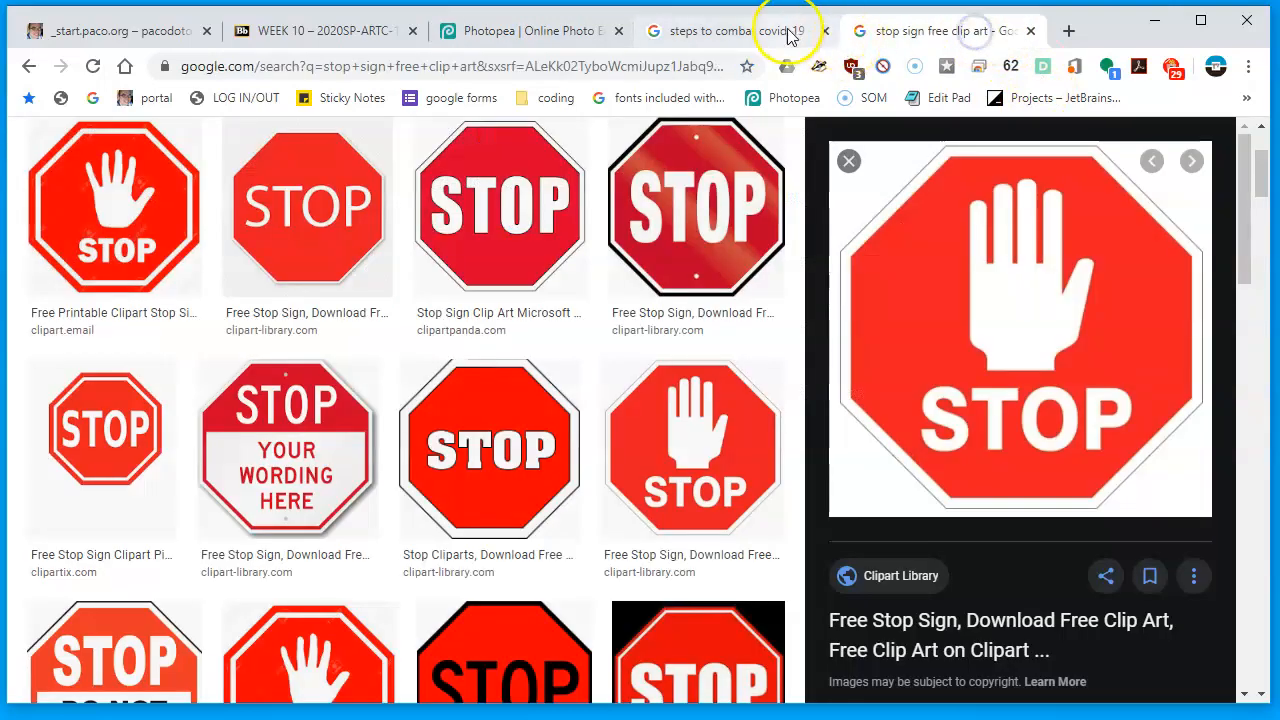
click(635, 63)
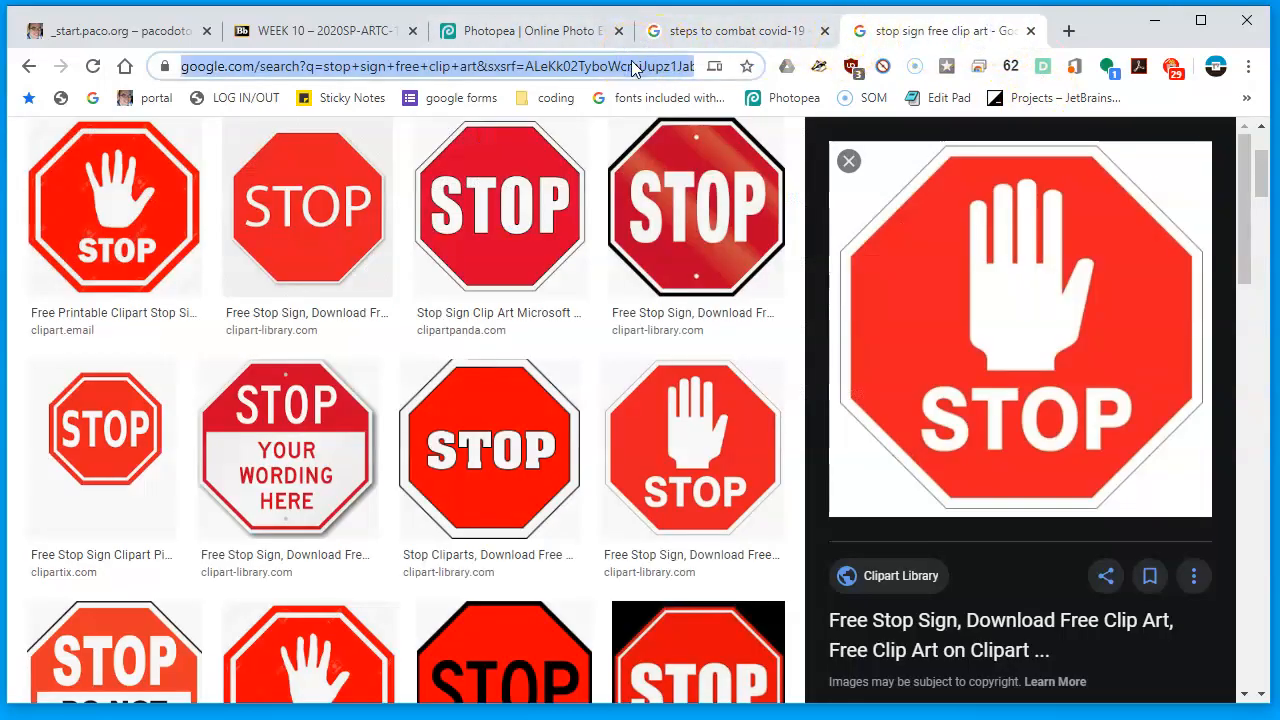
text(image of vieru)
key(BackSpace)
key(BackSpace)
text(us)
key(BackSpace)
key(BackSpace)
key(BackSpace)
text(rus background)
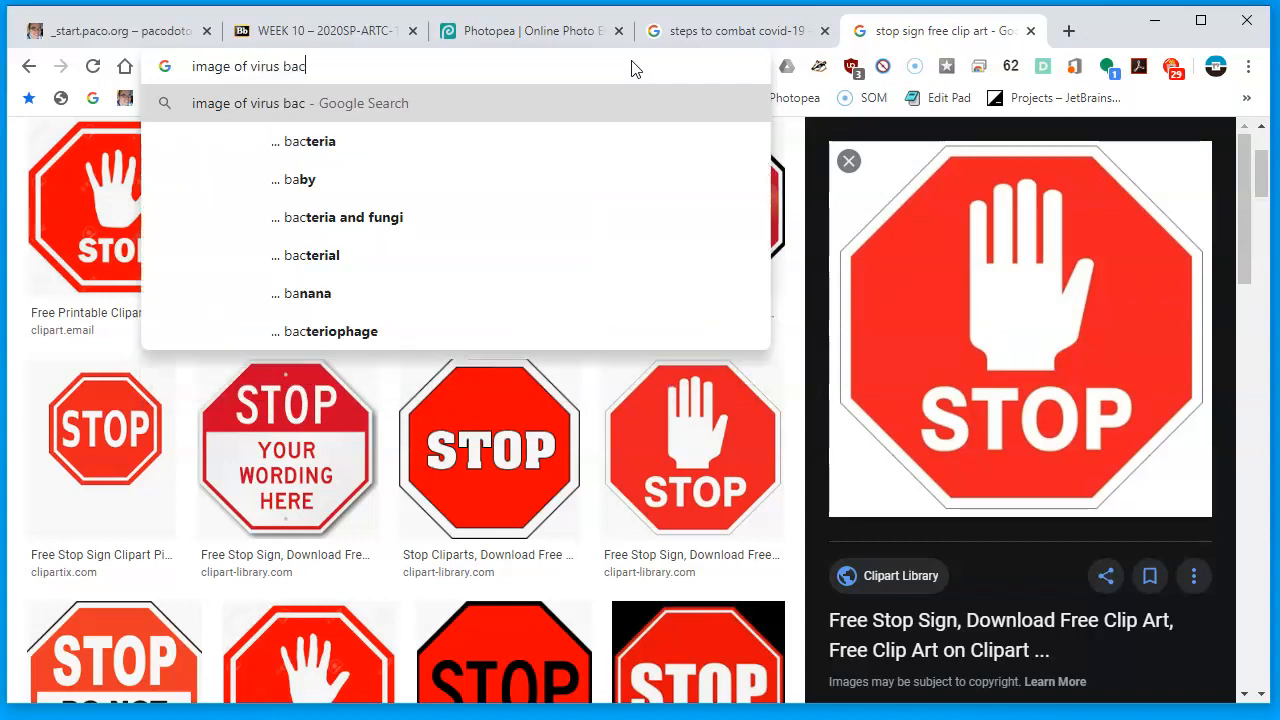
key(Return)
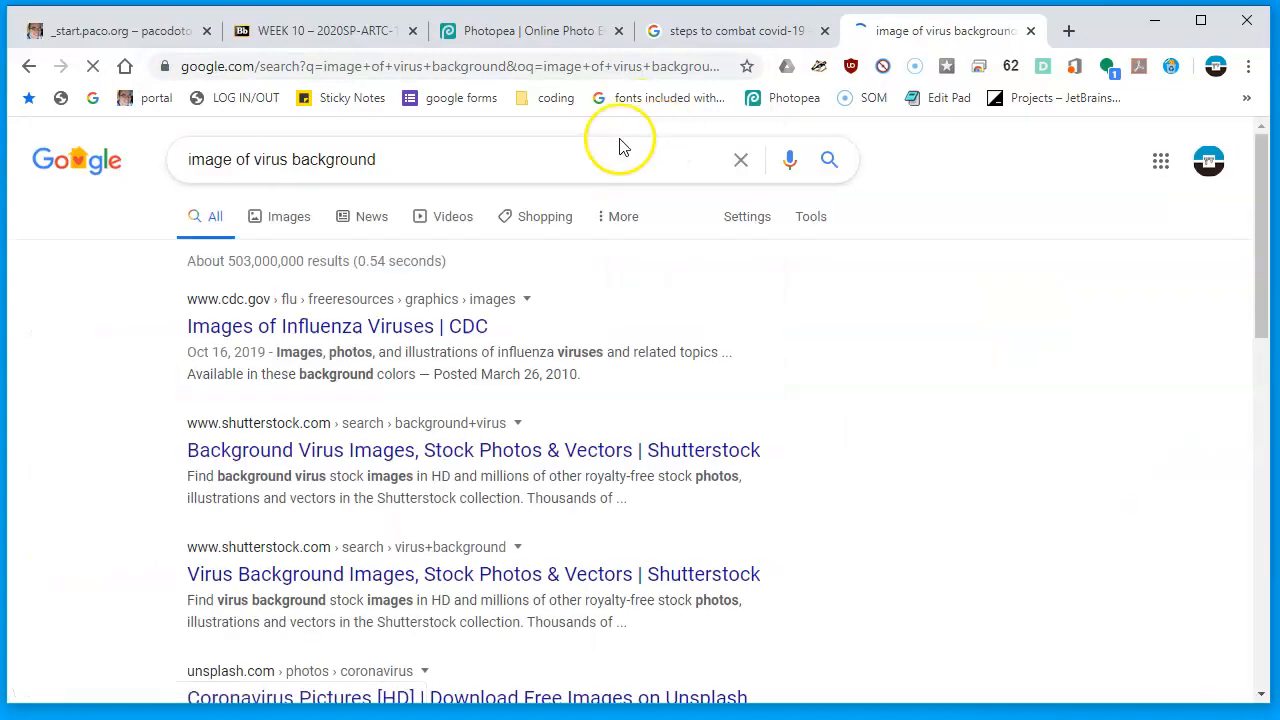
click(285, 232)
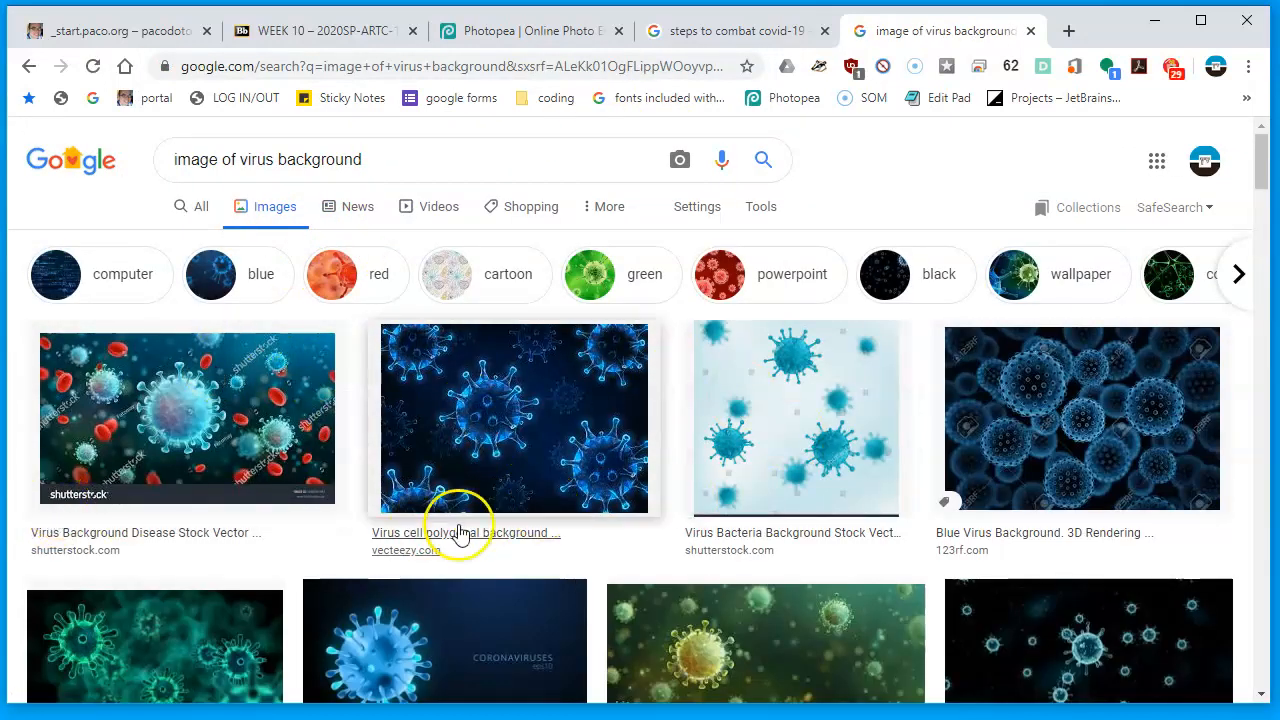
- Preview the blue virus background from the image results, open its 123RF page and examine the picture and similar images
scroll(800, 470, down, 2)
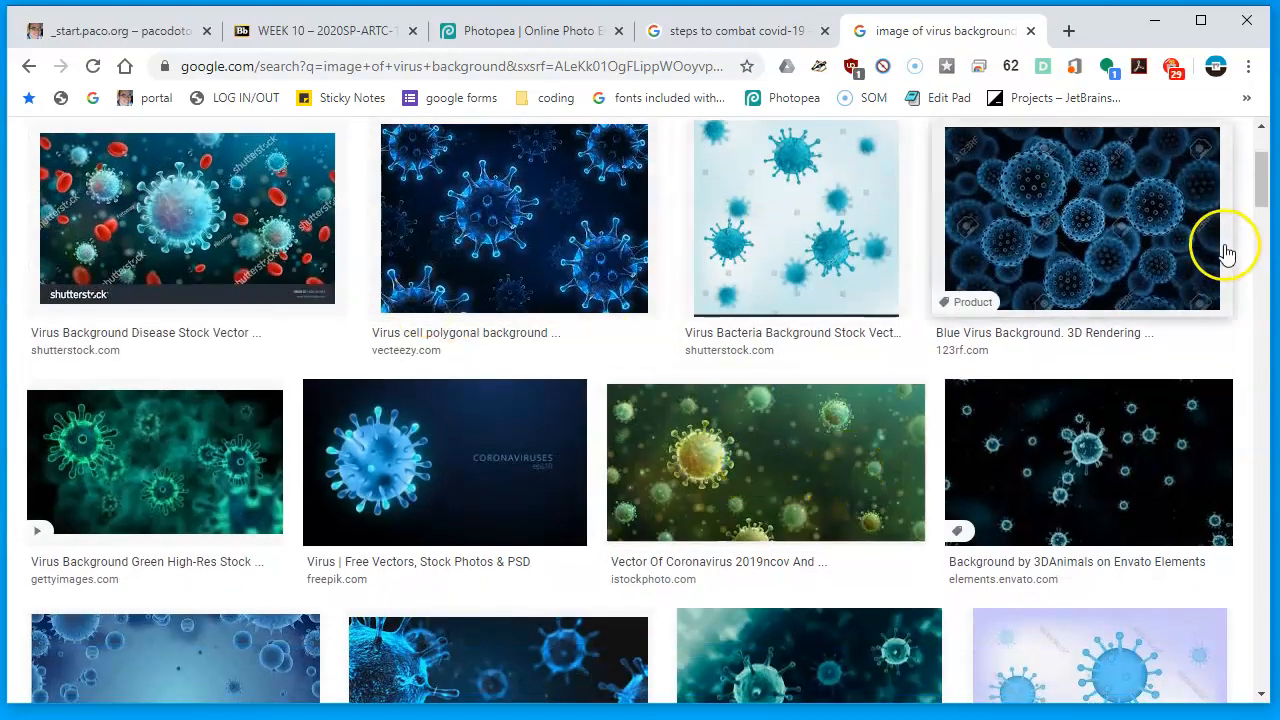
click(1108, 262)
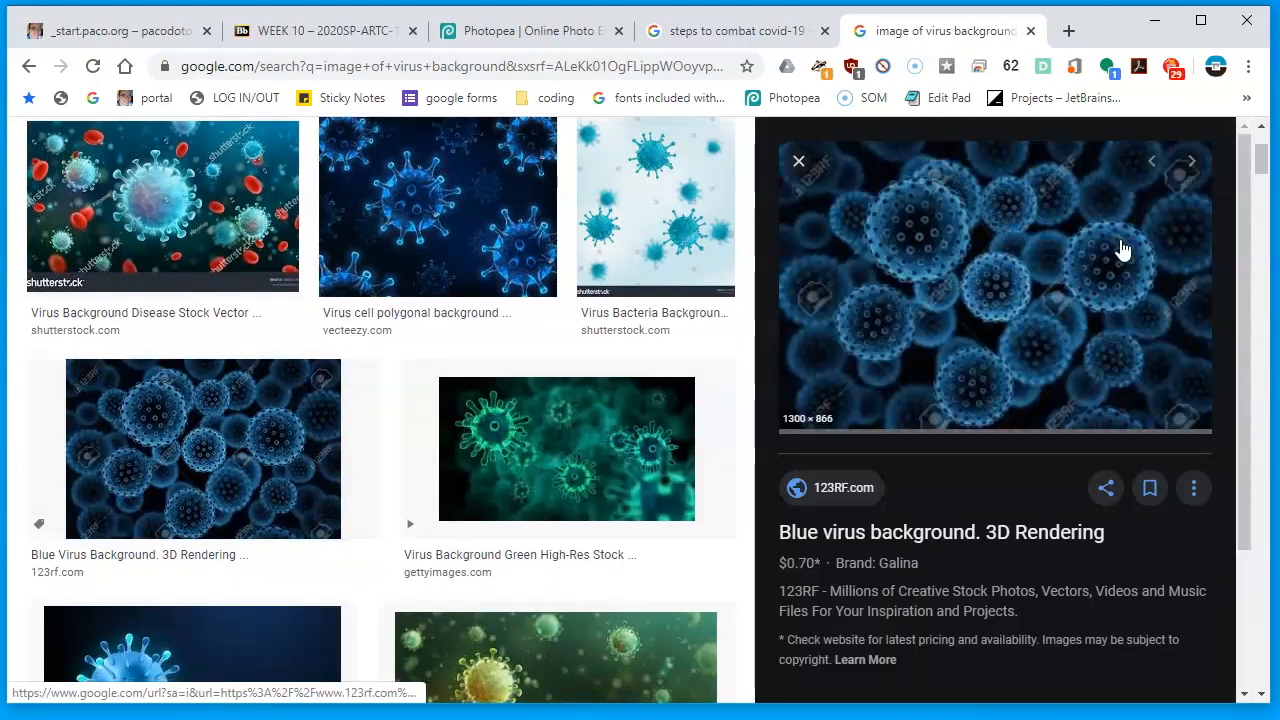
click(890, 330)
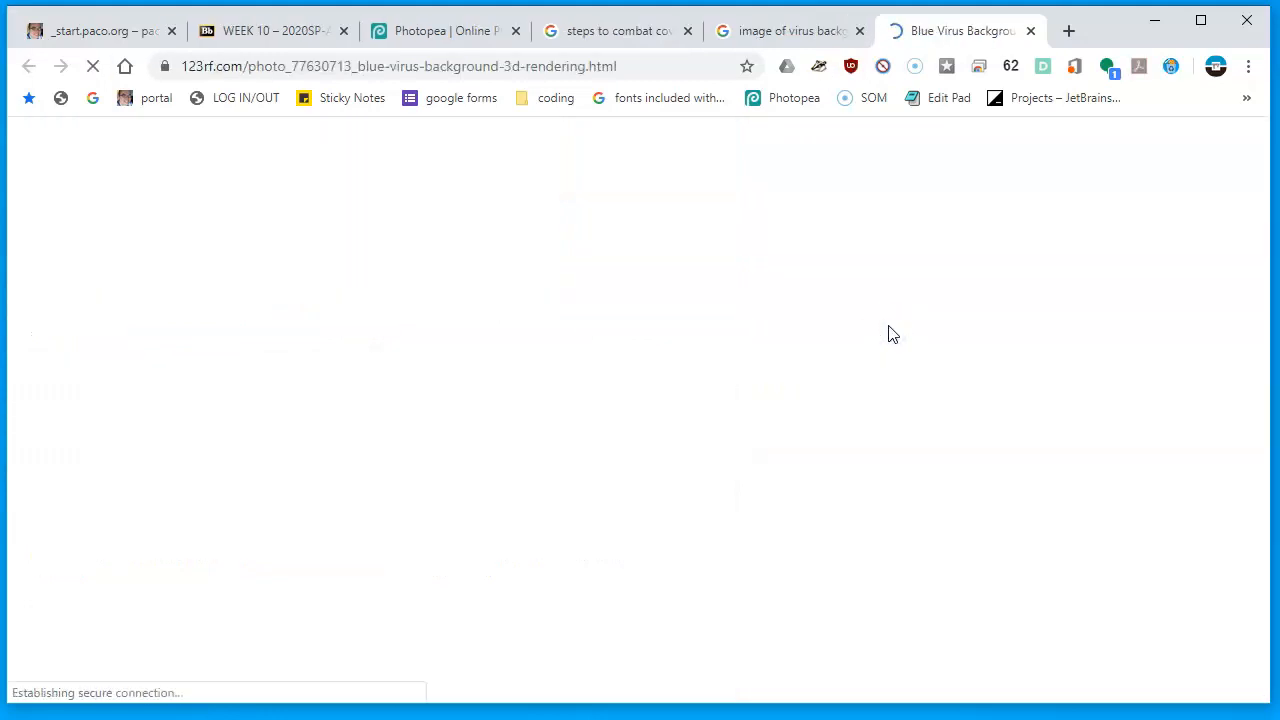
scroll(743, 470, down, 3)
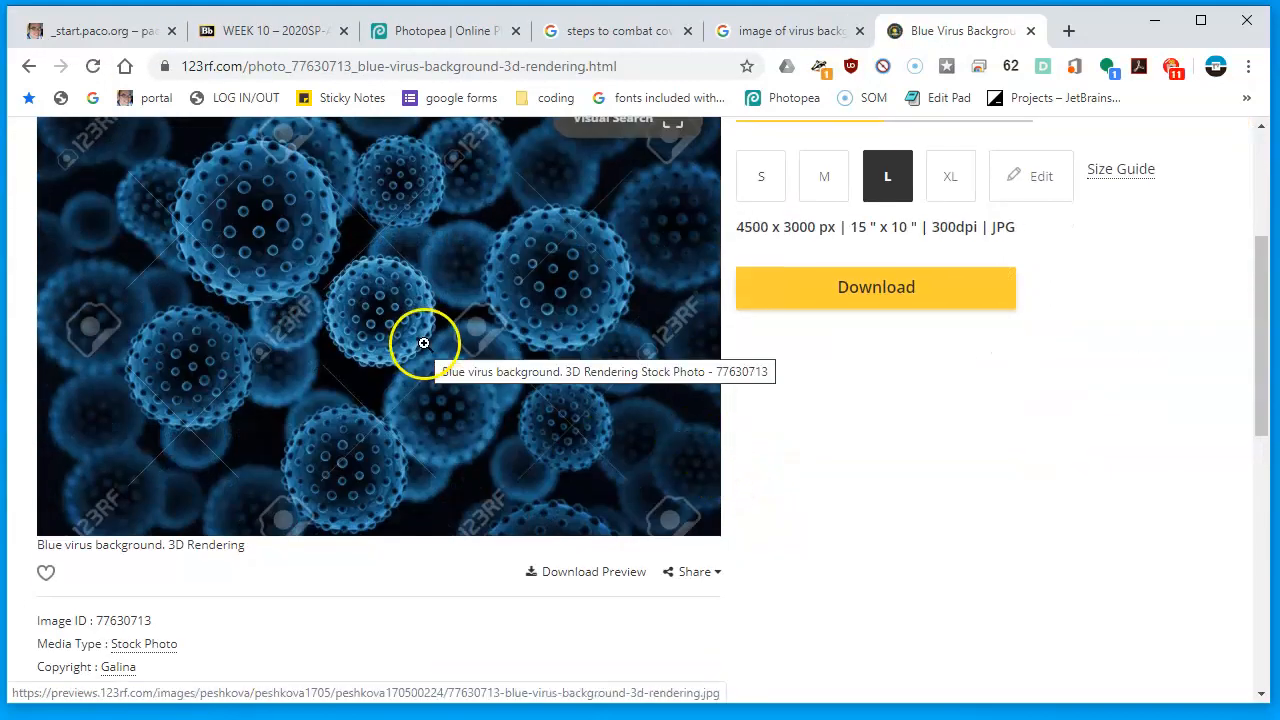
scroll(329, 421, up, 2)
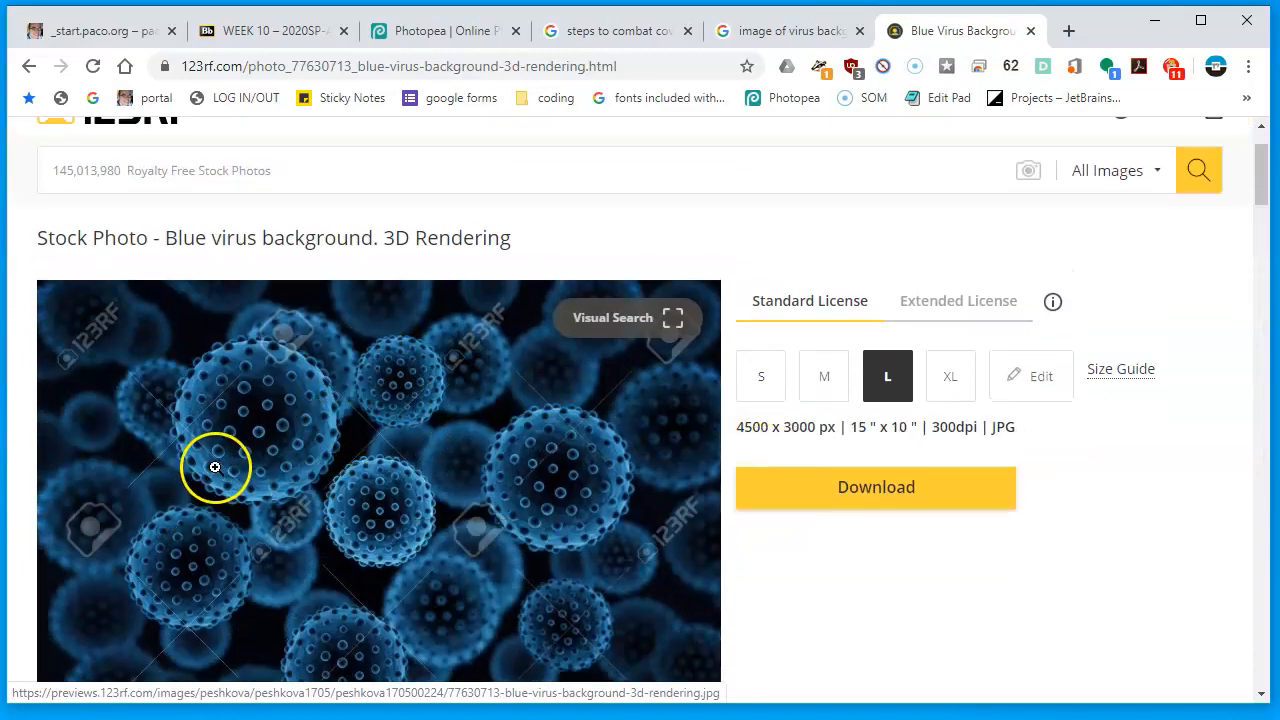
scroll(255, 488, down, 8)
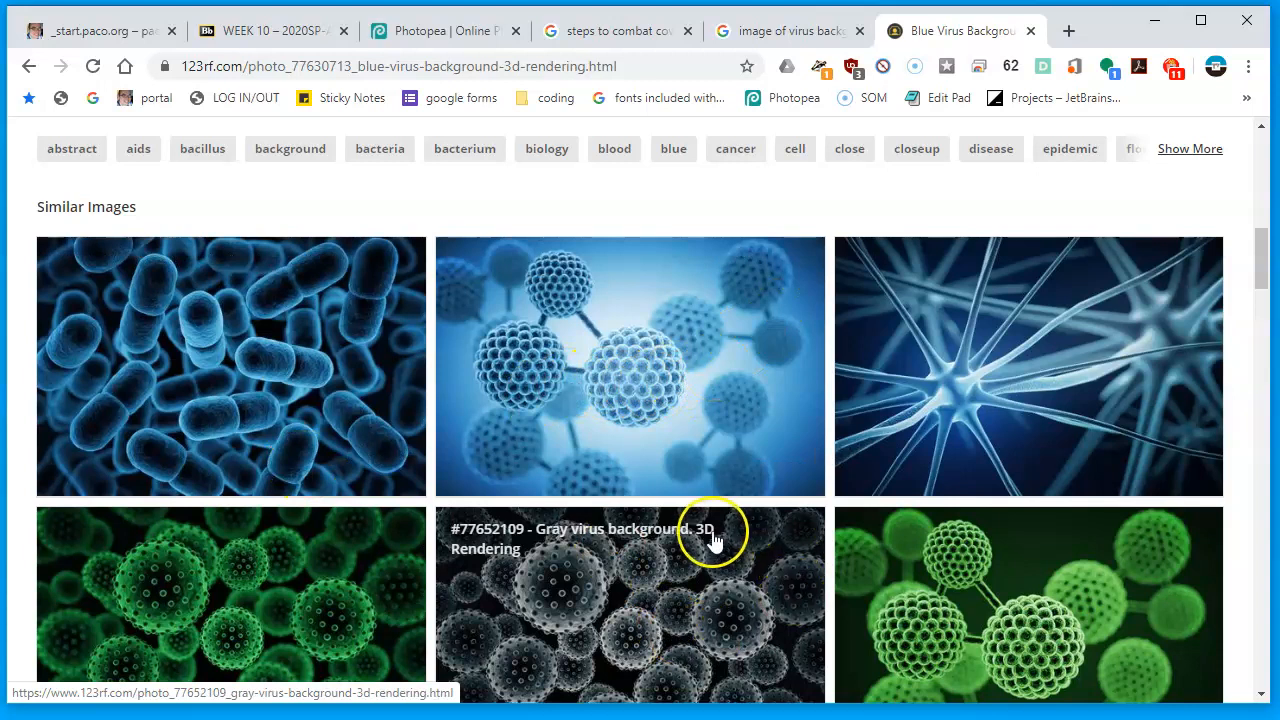
right_click(676, 405)
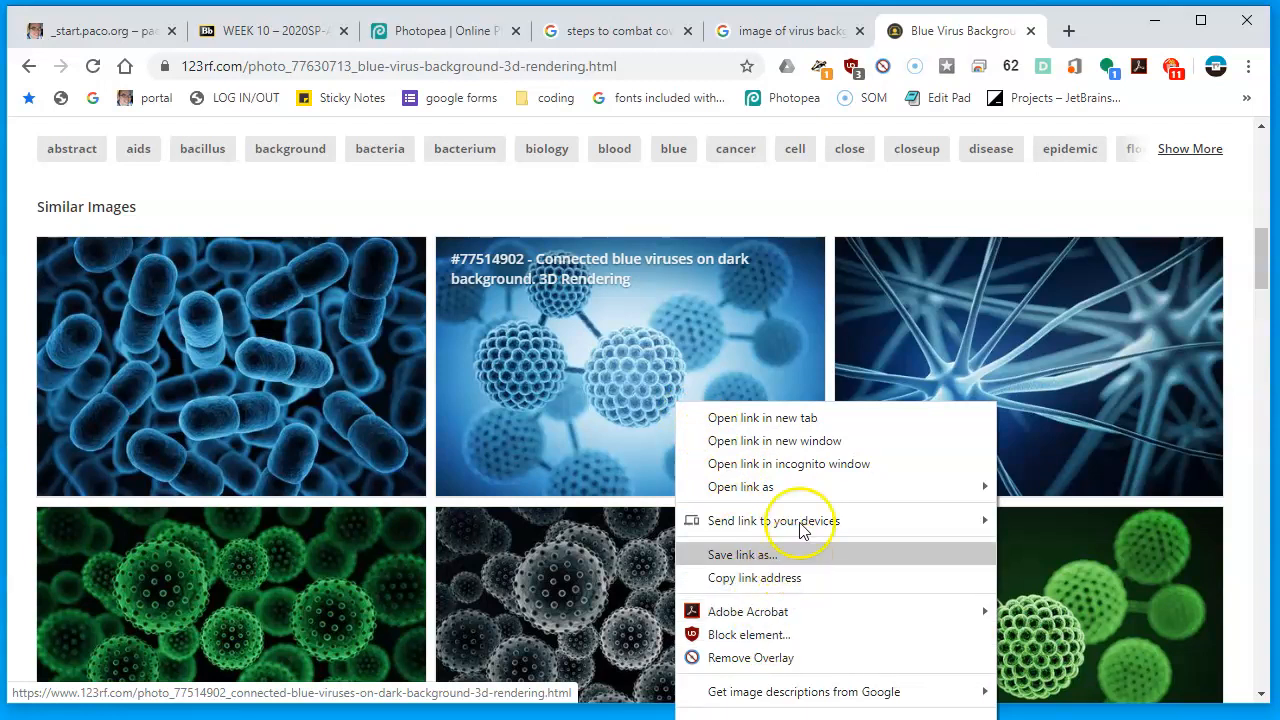
click(32, 67)
click(32, 67)
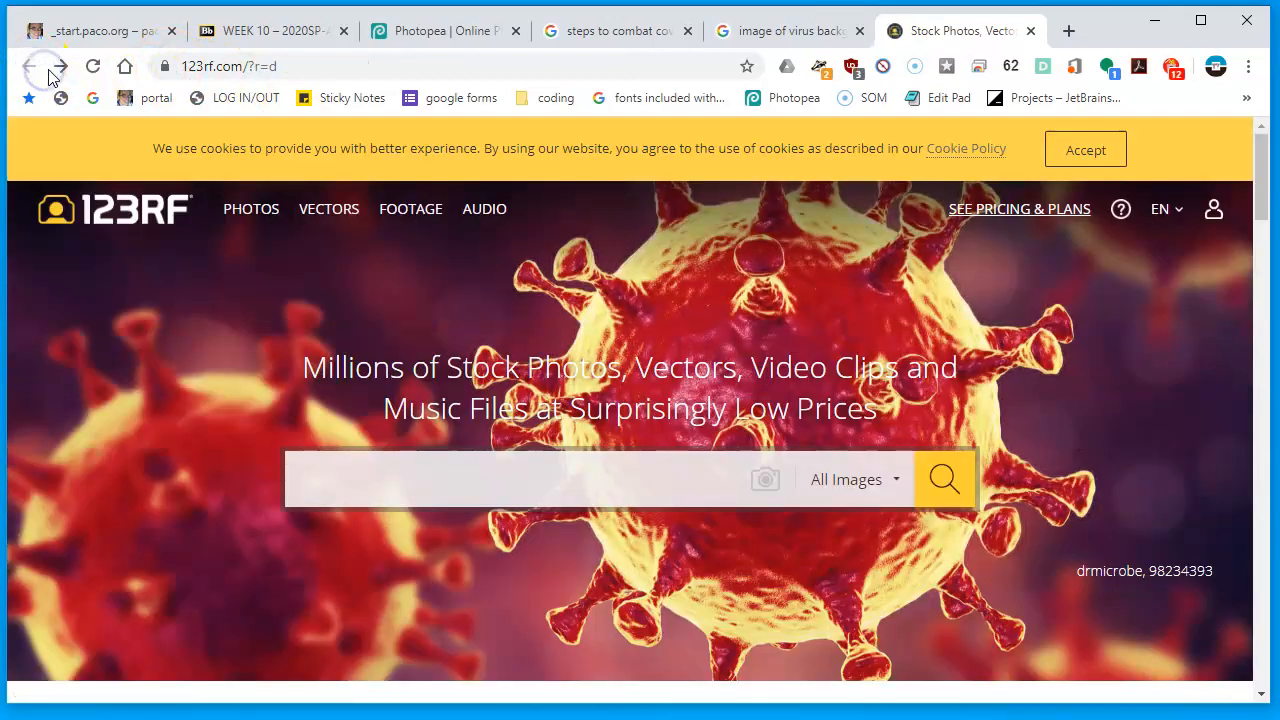
- Replace the 123RF page with pixabay.com and look over the free images on its home page
click(611, 58)
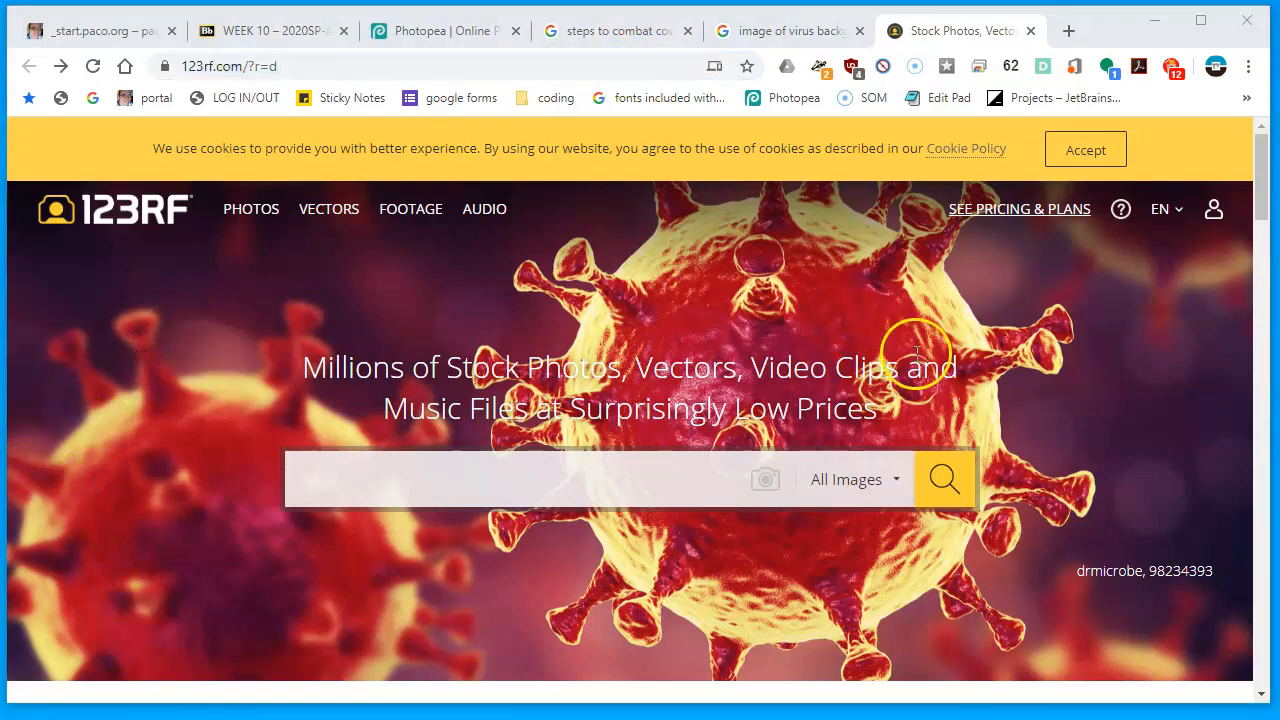
click(580, 63)
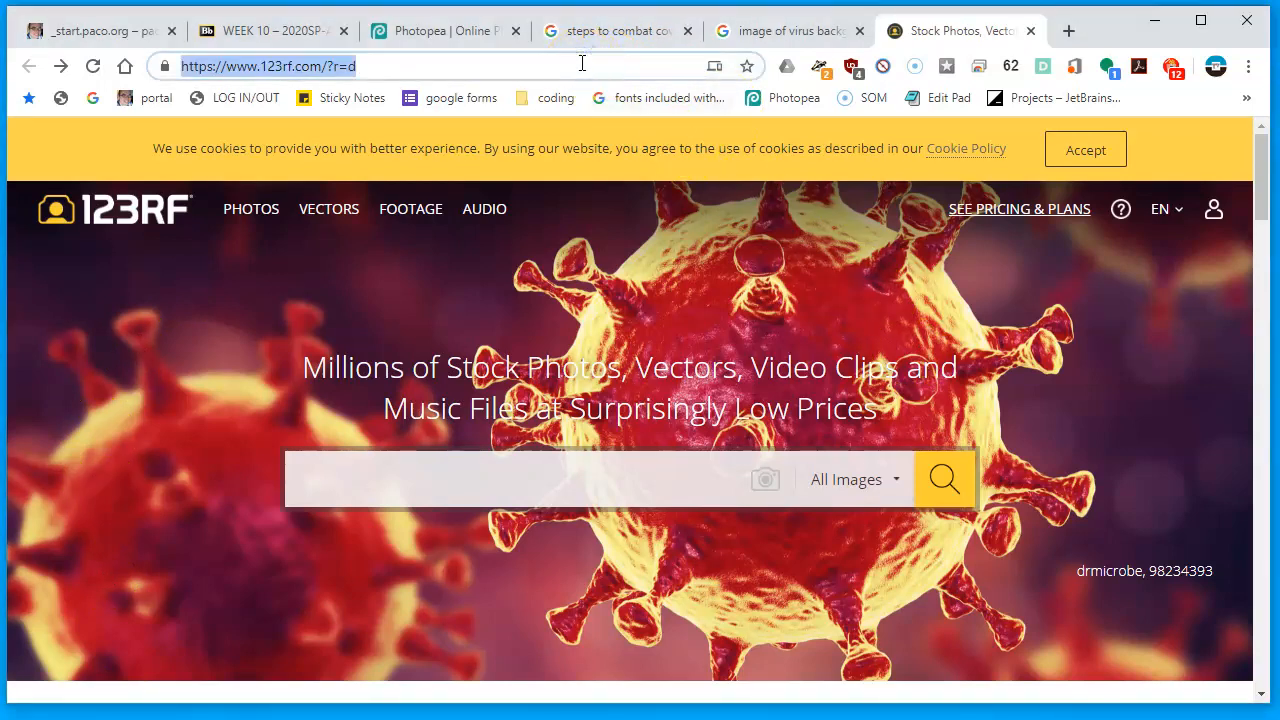
text(pi)
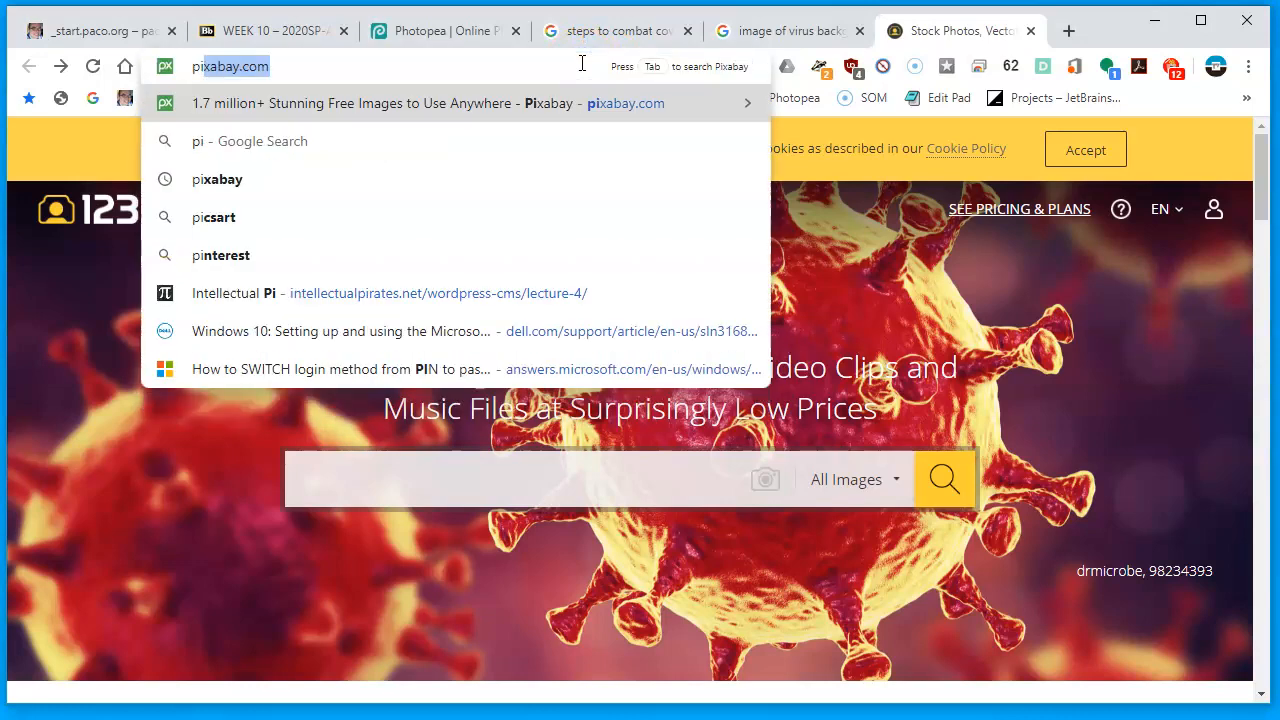
text(x)
key(Return)
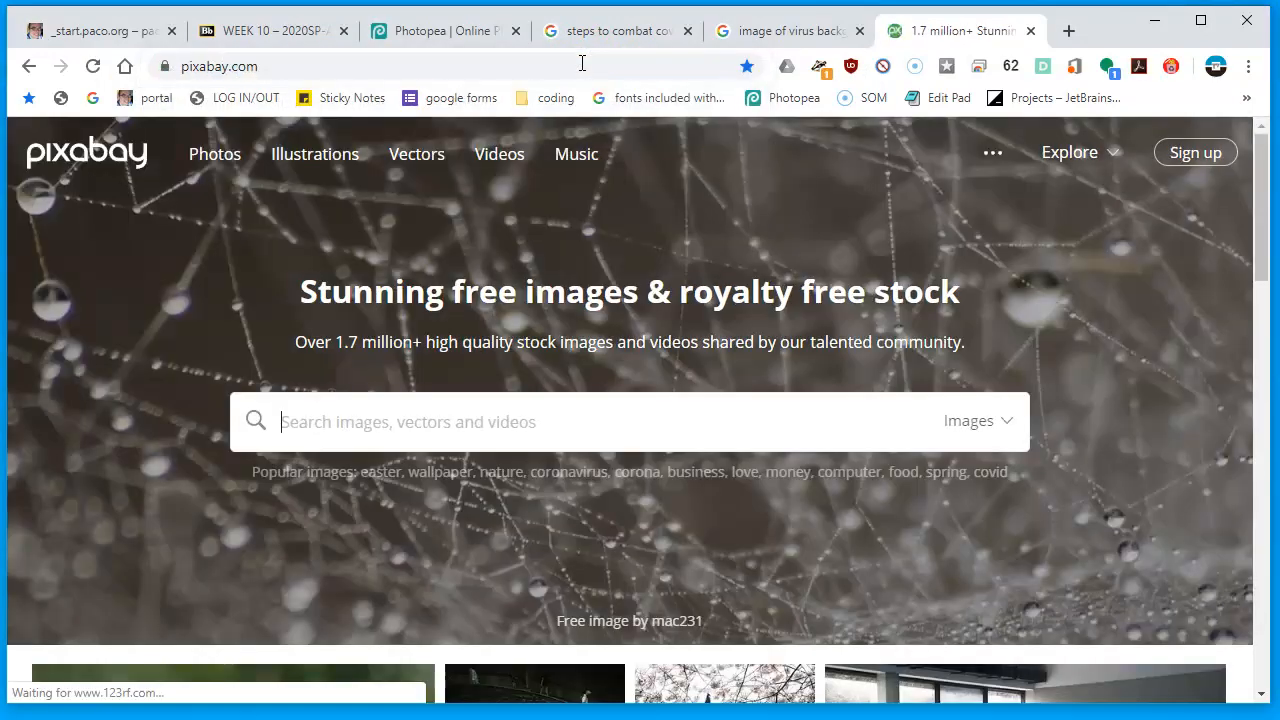
scroll(744, 289, down, 10)
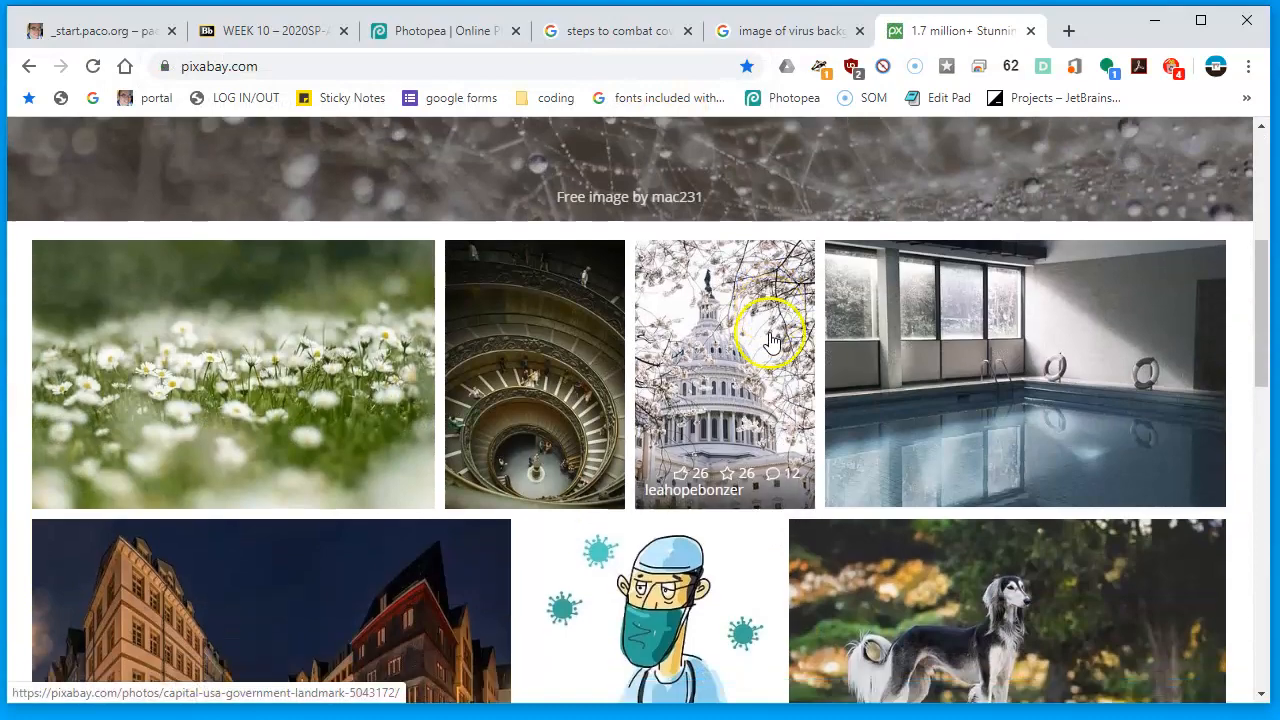
scroll(770, 340, up, 10)
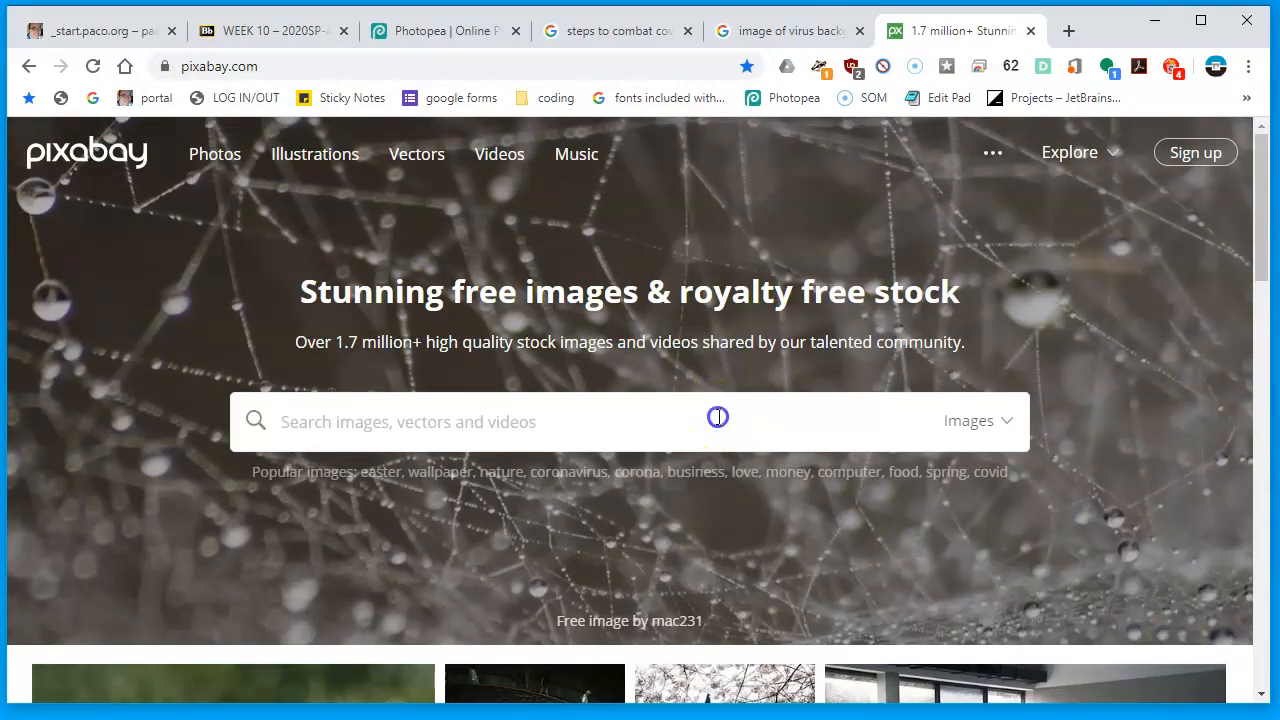
- Search Pixabay for "virus", browse the results and open the green virus microscope illustration
text(virus)
key(Return)
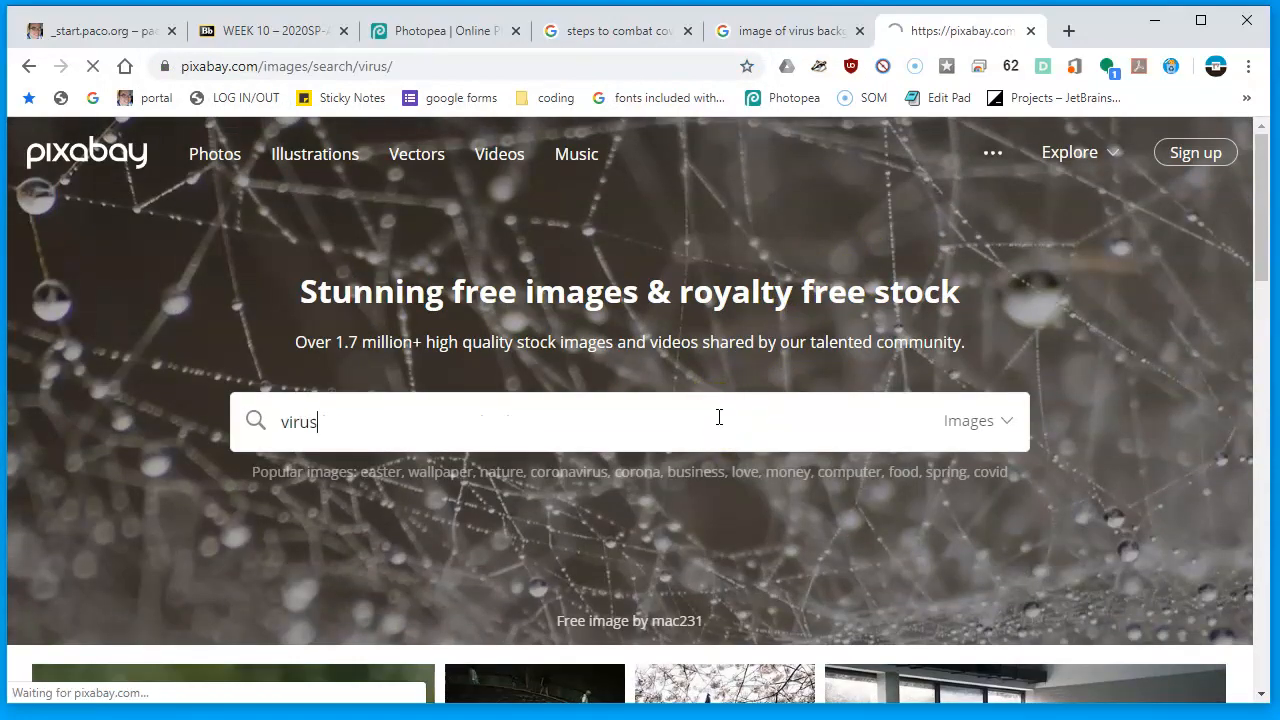
scroll(717, 421, down, 8)
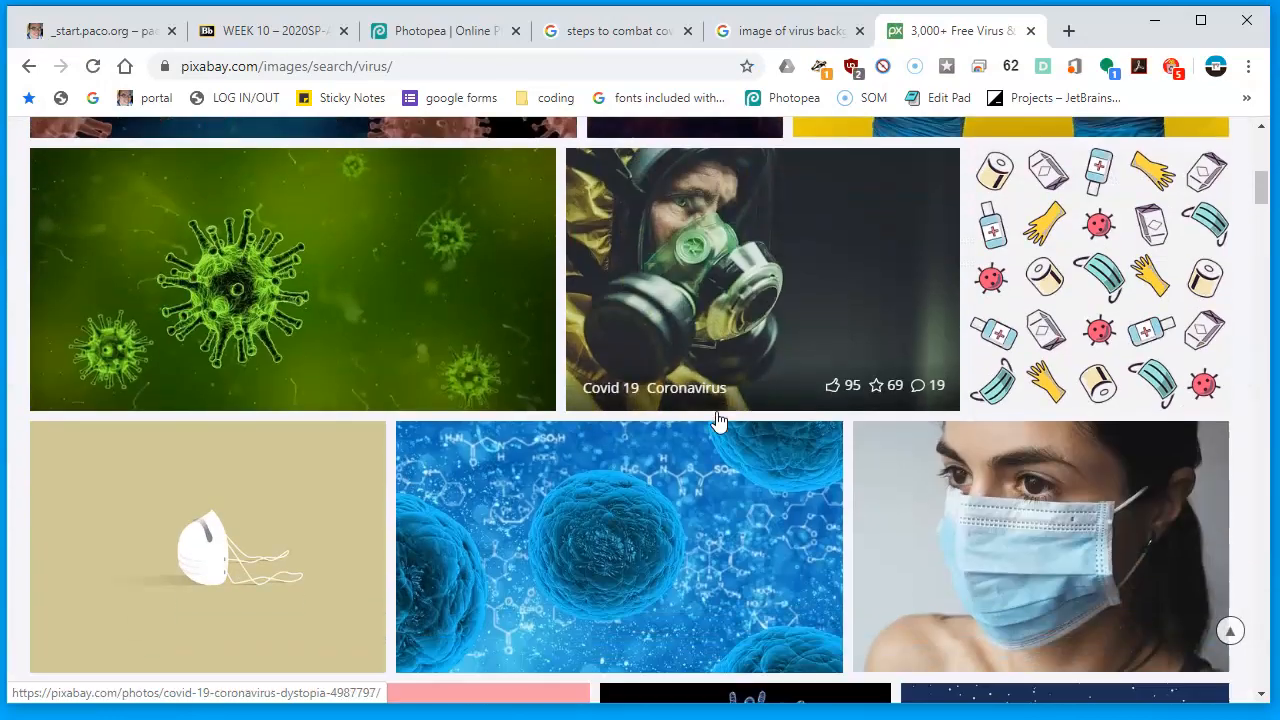
click(738, 400)
scroll(738, 398, down, 4)
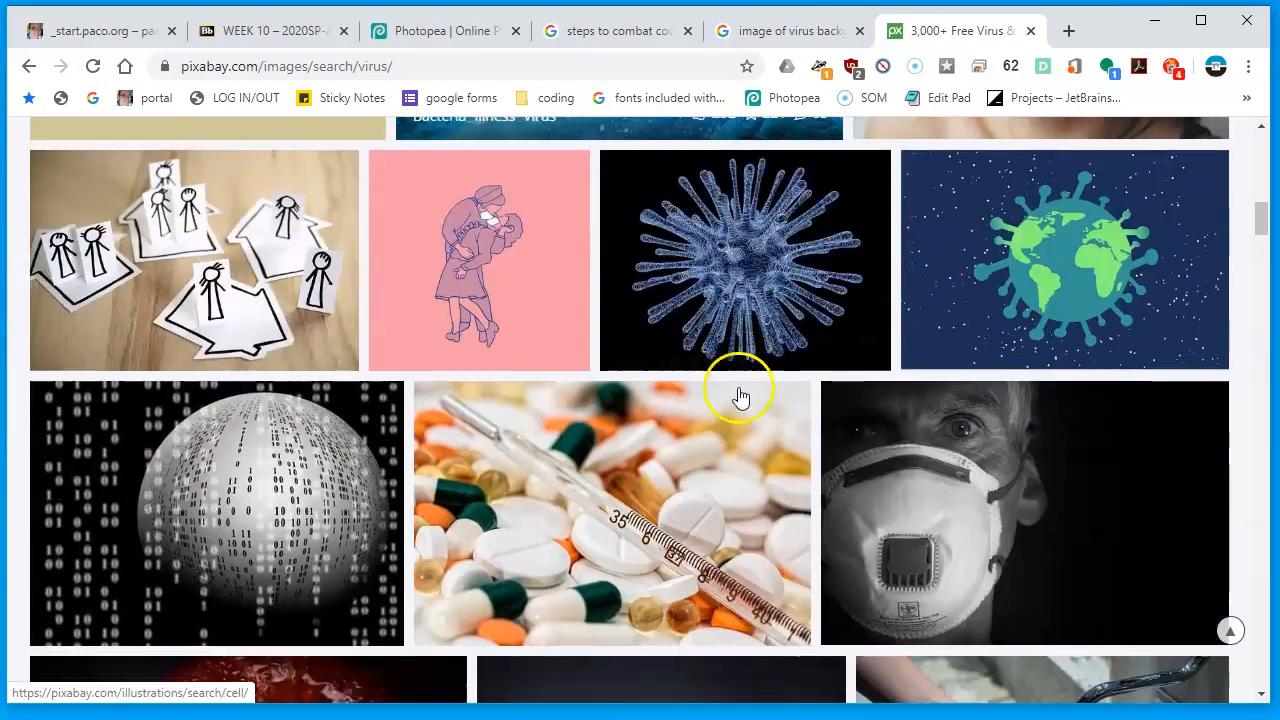
scroll(739, 390, up, 5)
scroll(739, 382, up, 3)
click(331, 506)
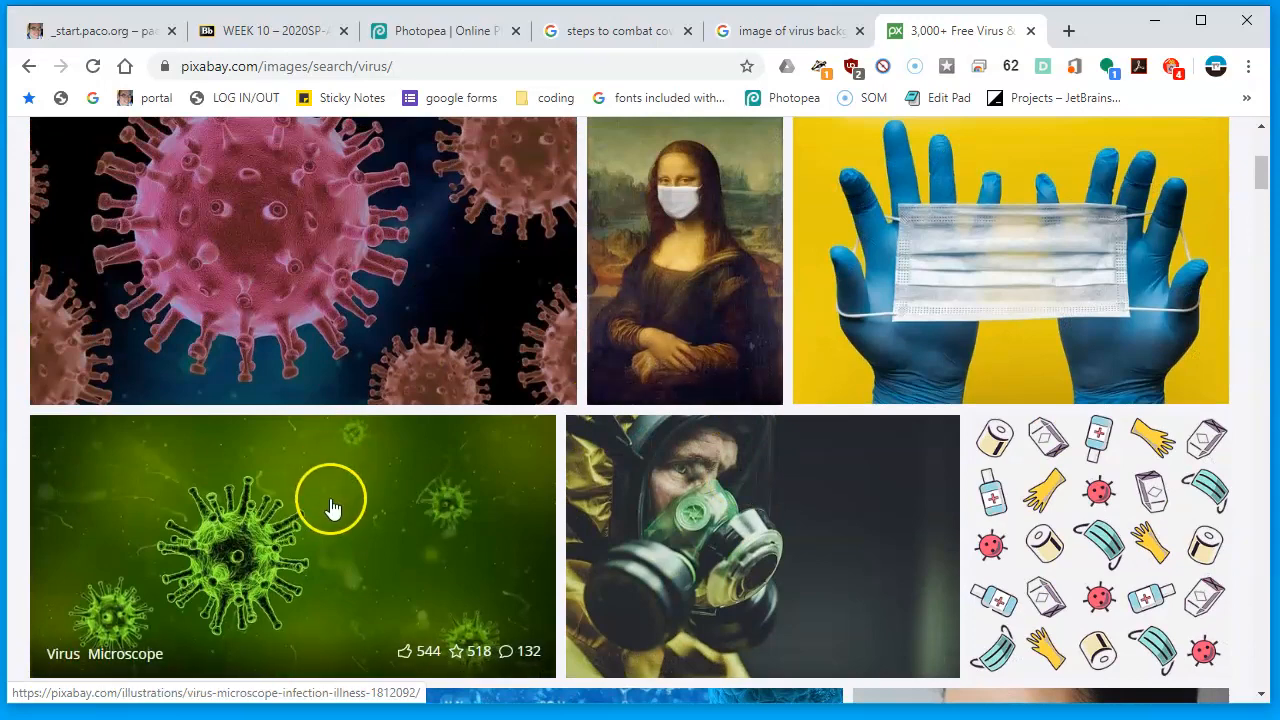
- Copy the green virus illustration from its Pixabay page and switch to the Photopea tab
scroll(480, 482, down, 2)
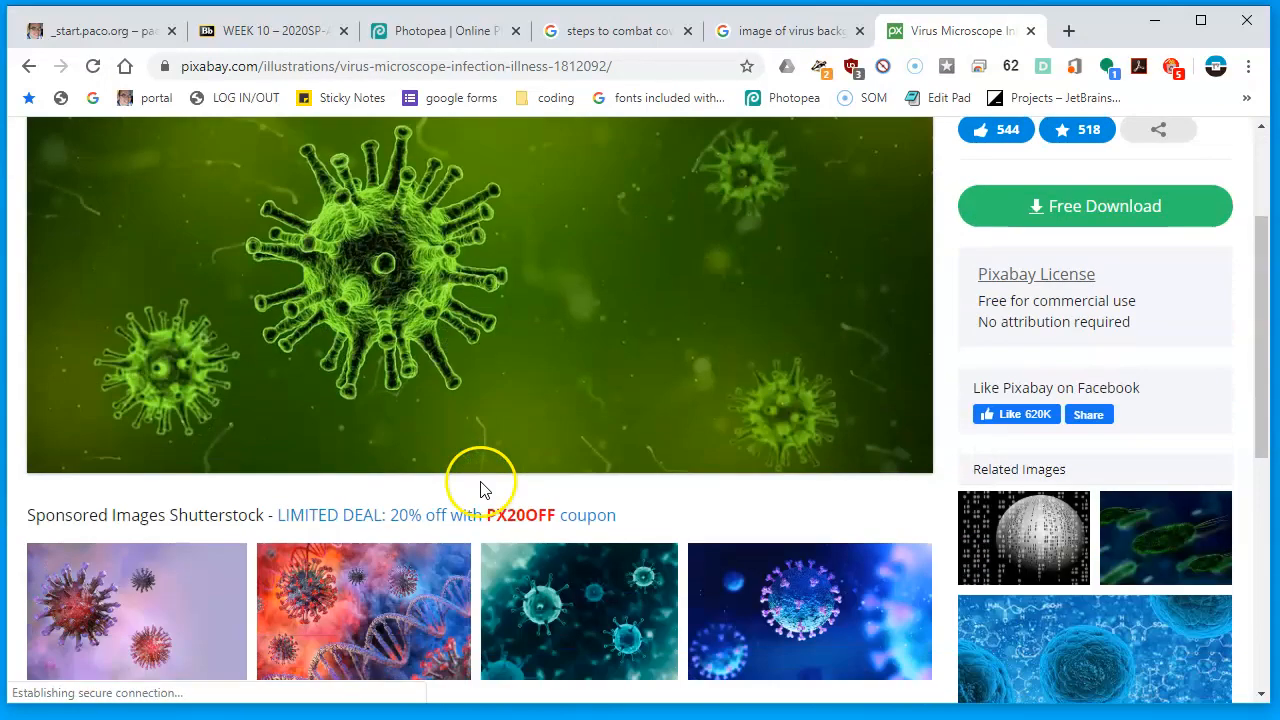
scroll(577, 308, up, 2)
right_click(564, 383)
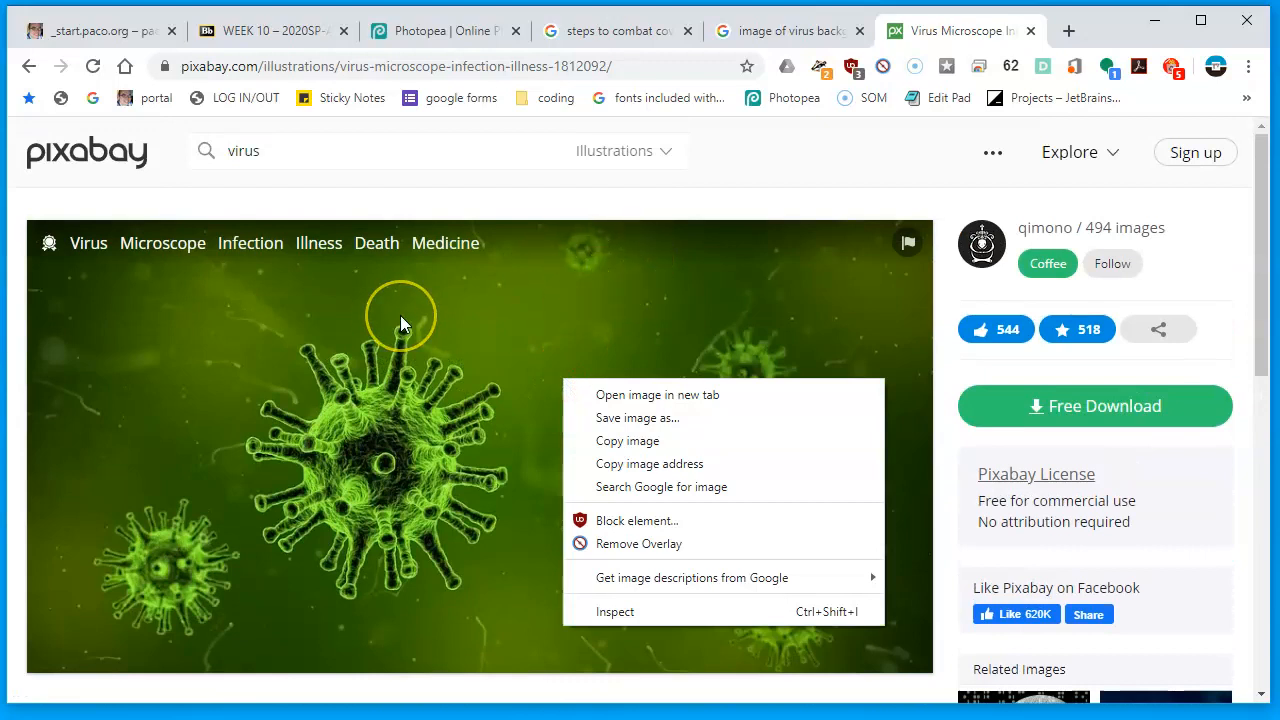
click(675, 441)
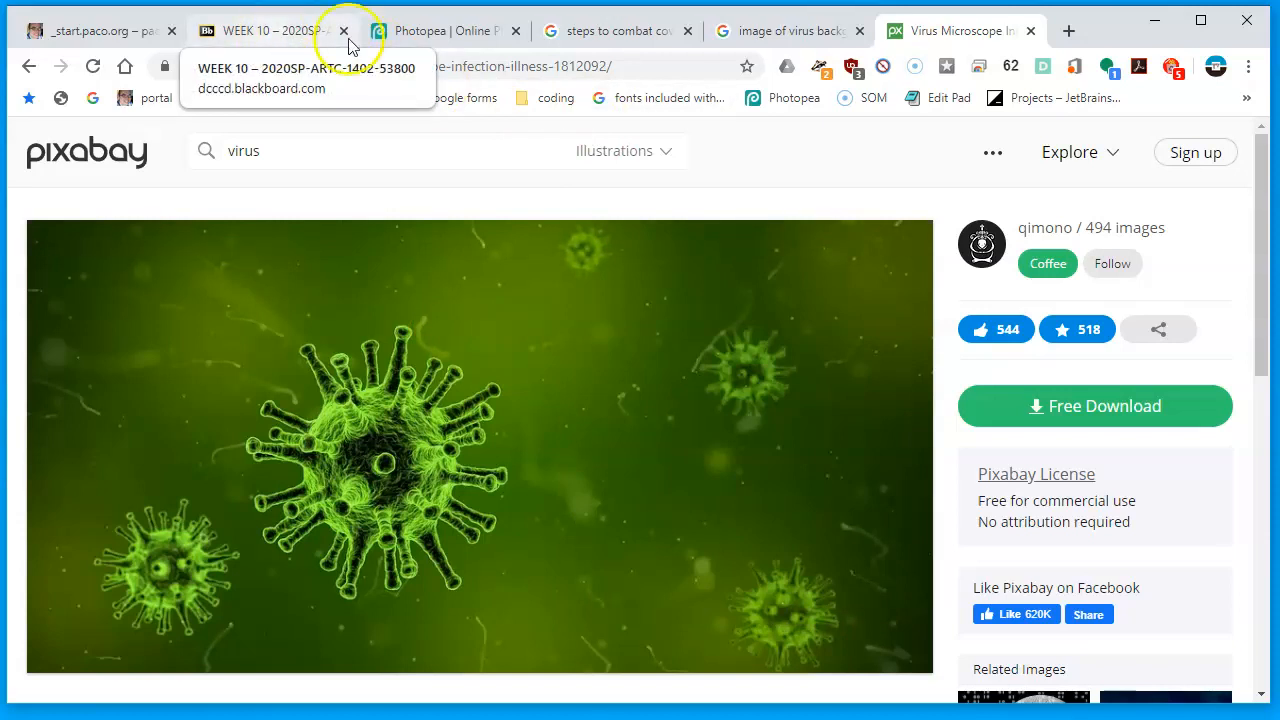
click(470, 30)
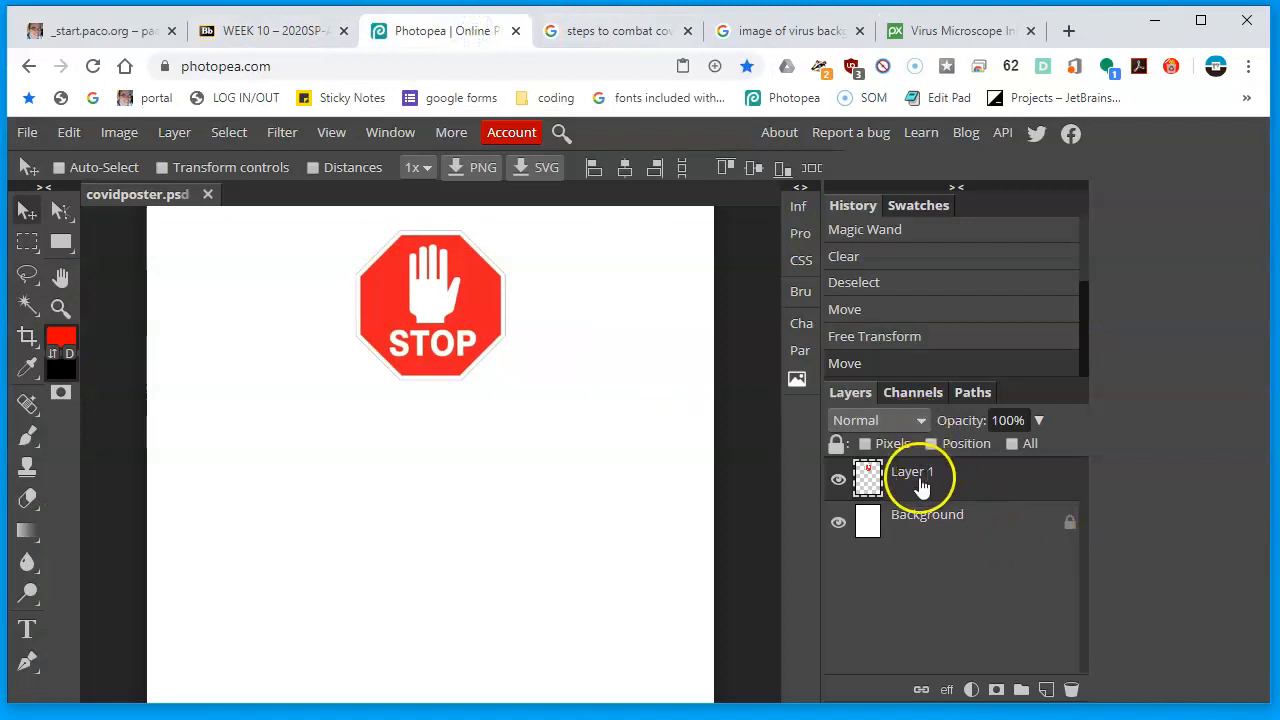
click(928, 528)
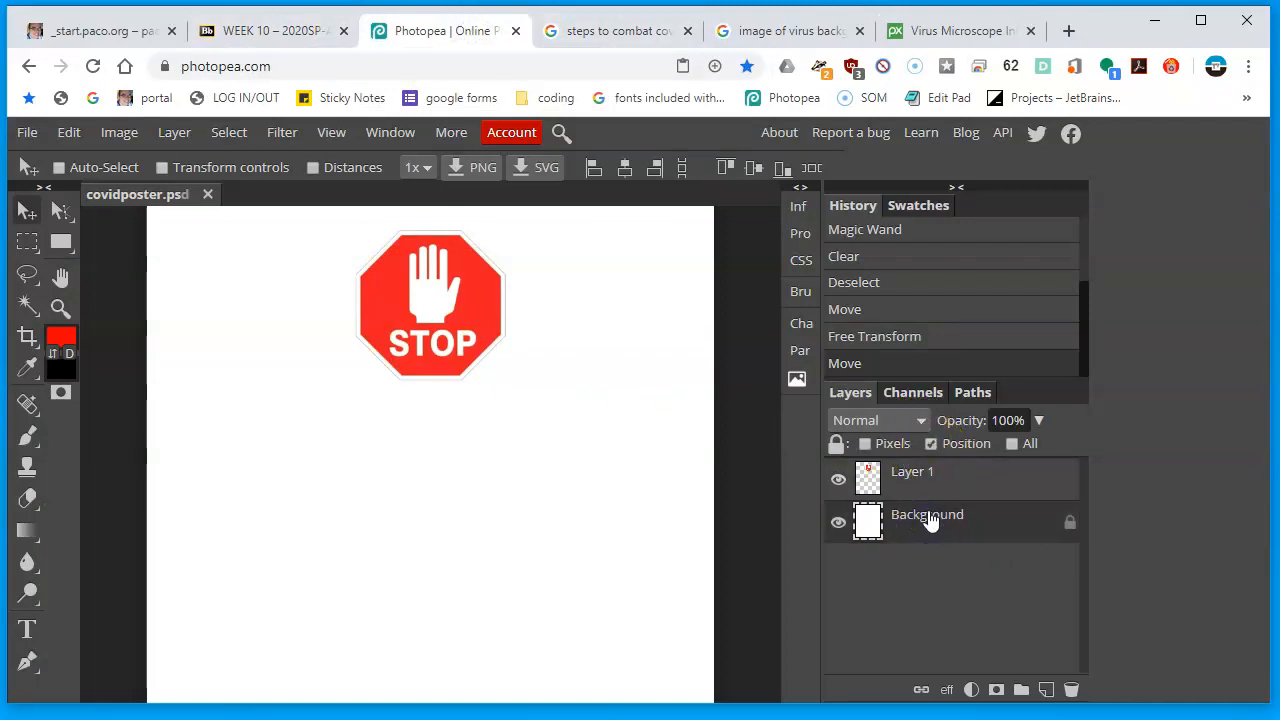
click(929, 485)
click(930, 524)
click(909, 469)
right_click(914, 476)
click(943, 473)
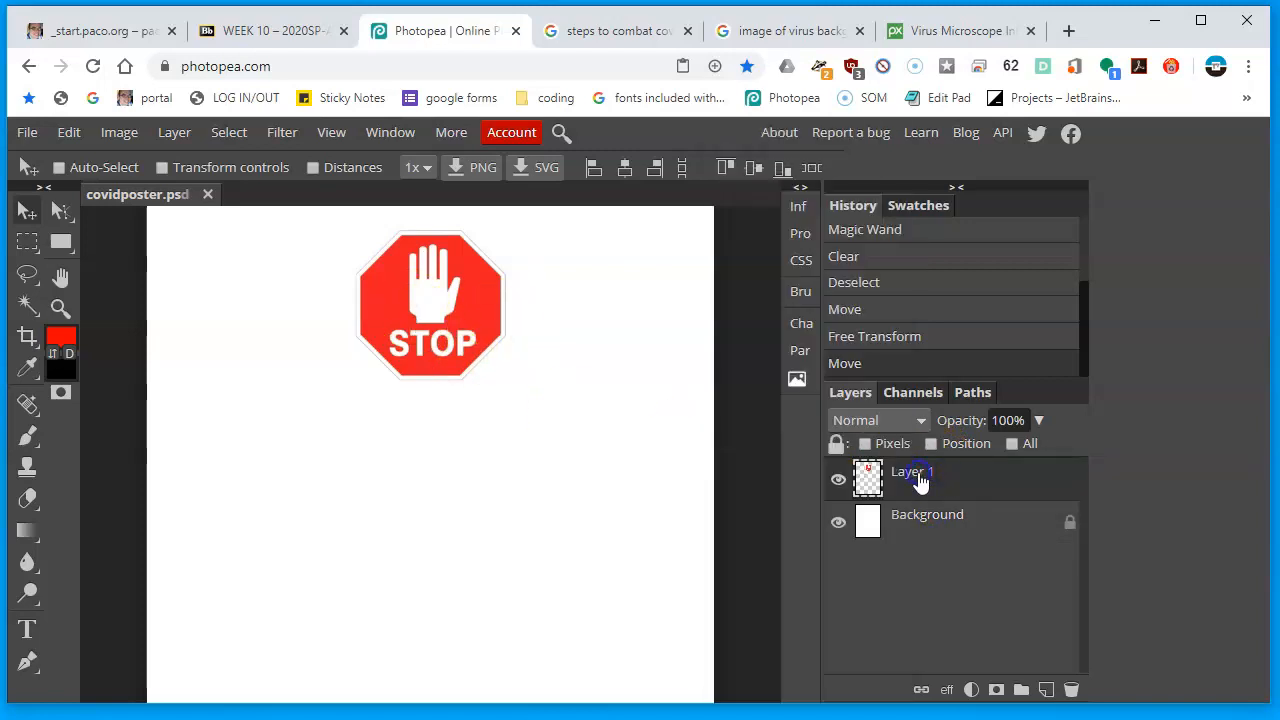
right_click(921, 481)
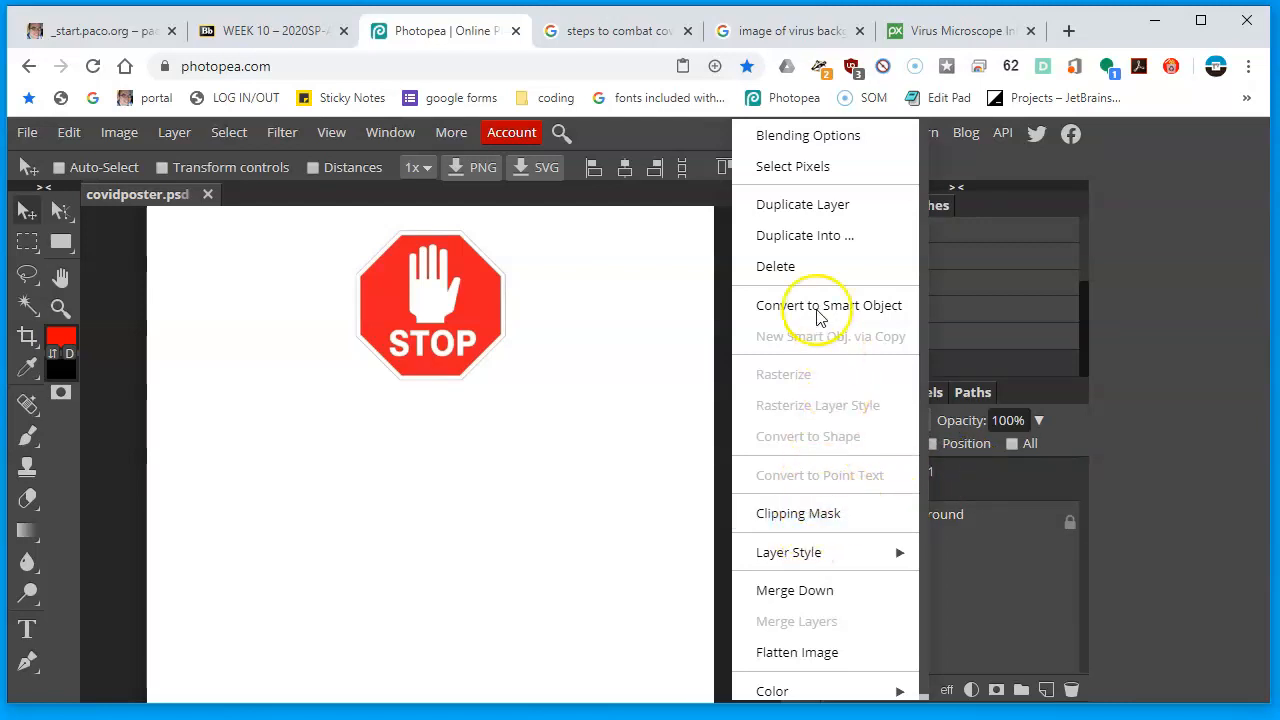
click(1155, 466)
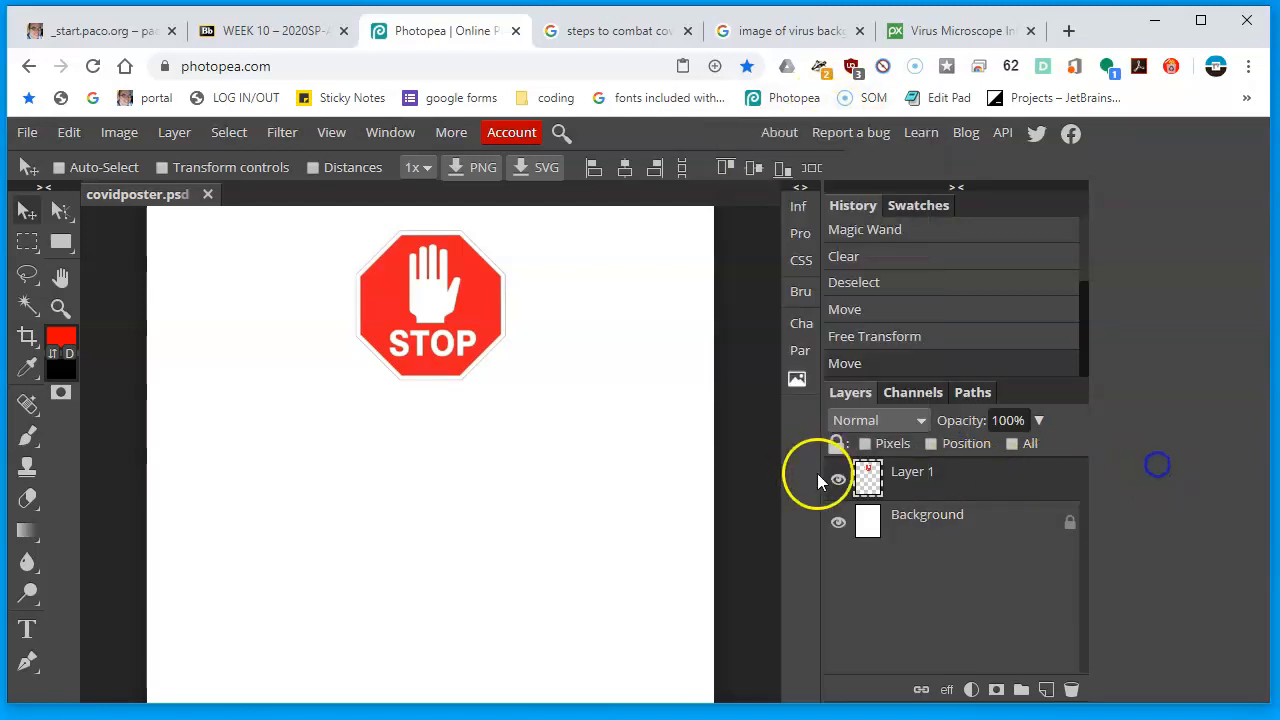
- Paste the copied virus image directly above the Background layer and move it up against the page's top edge
click(899, 532)
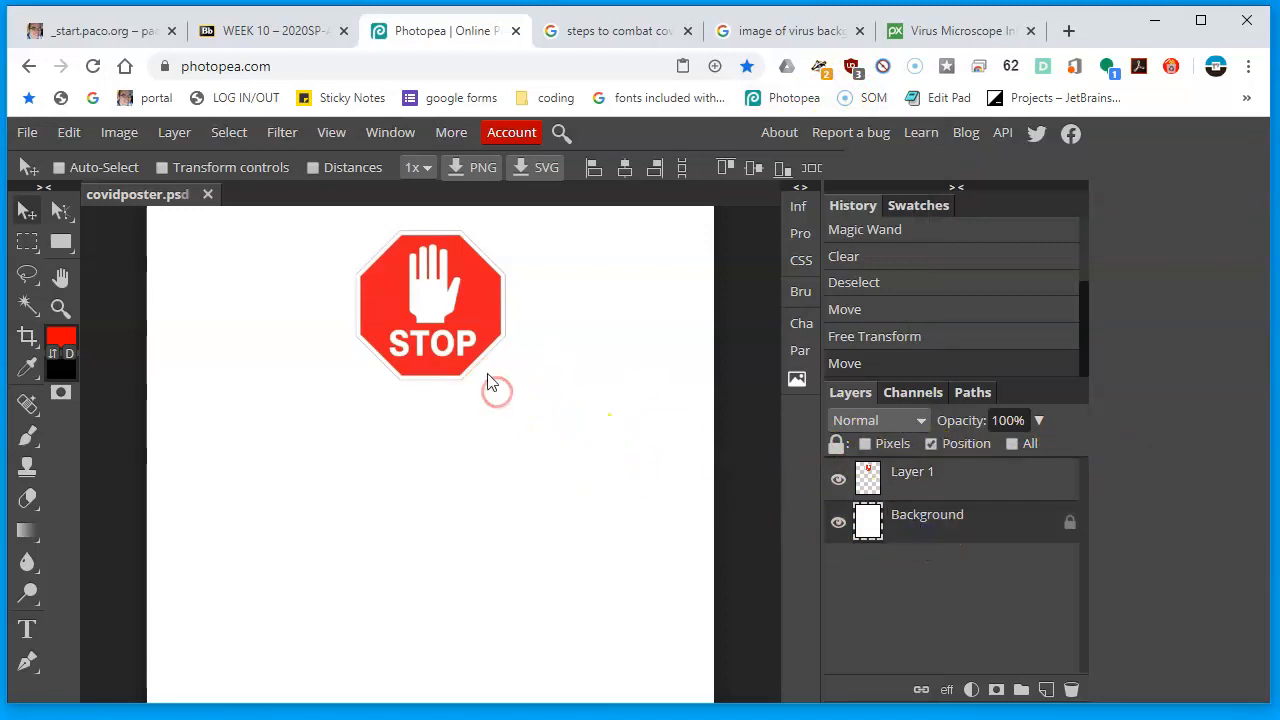
click(68, 132)
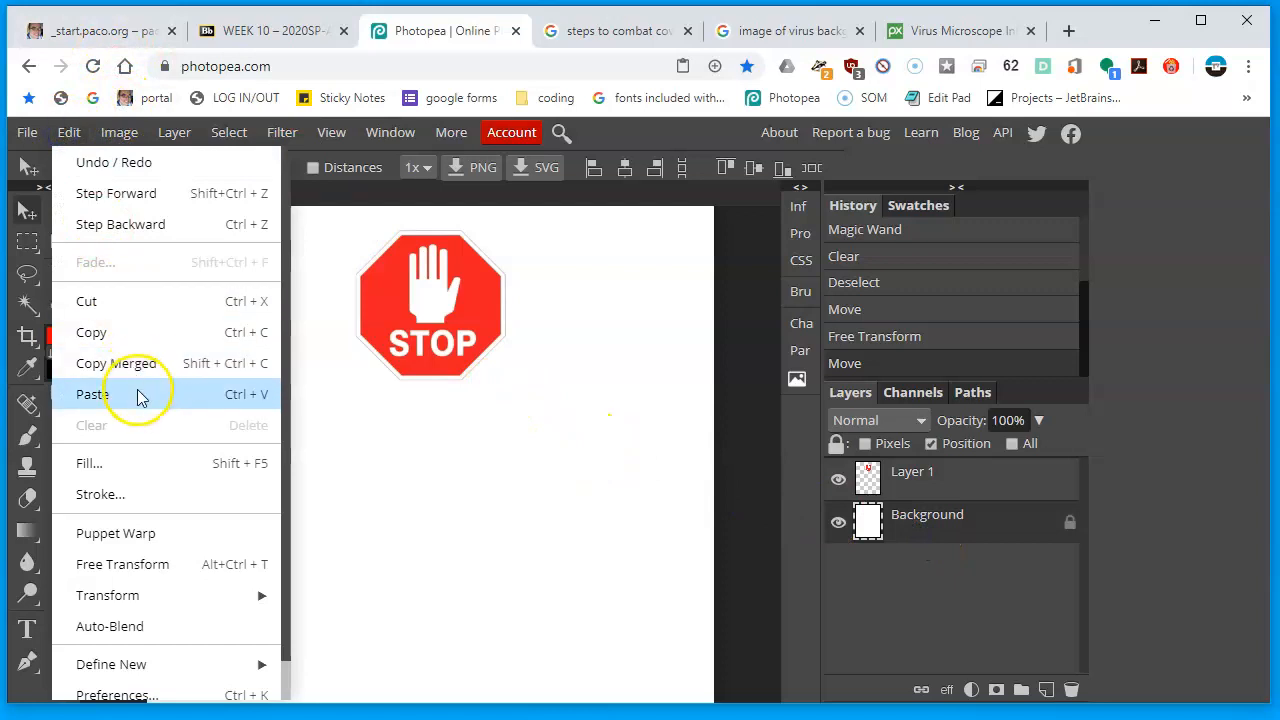
click(92, 394)
drag(569, 347, 512, 422)
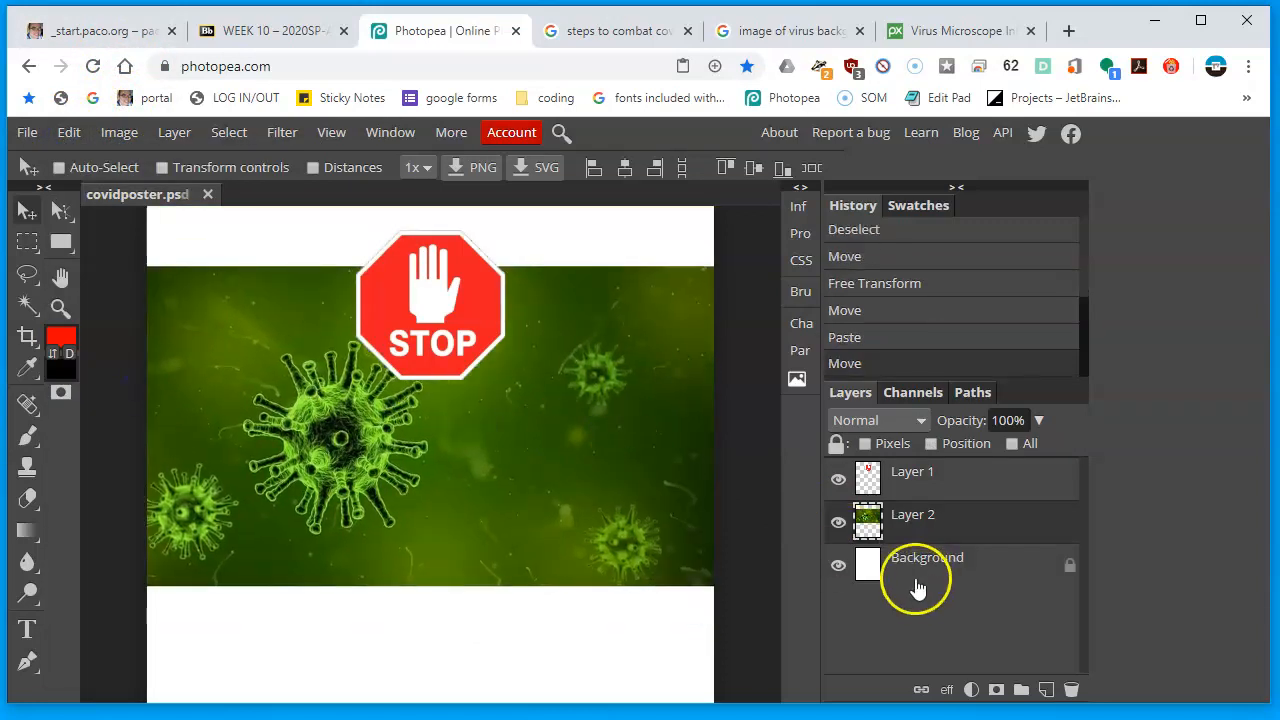
key(ctrl+minus)
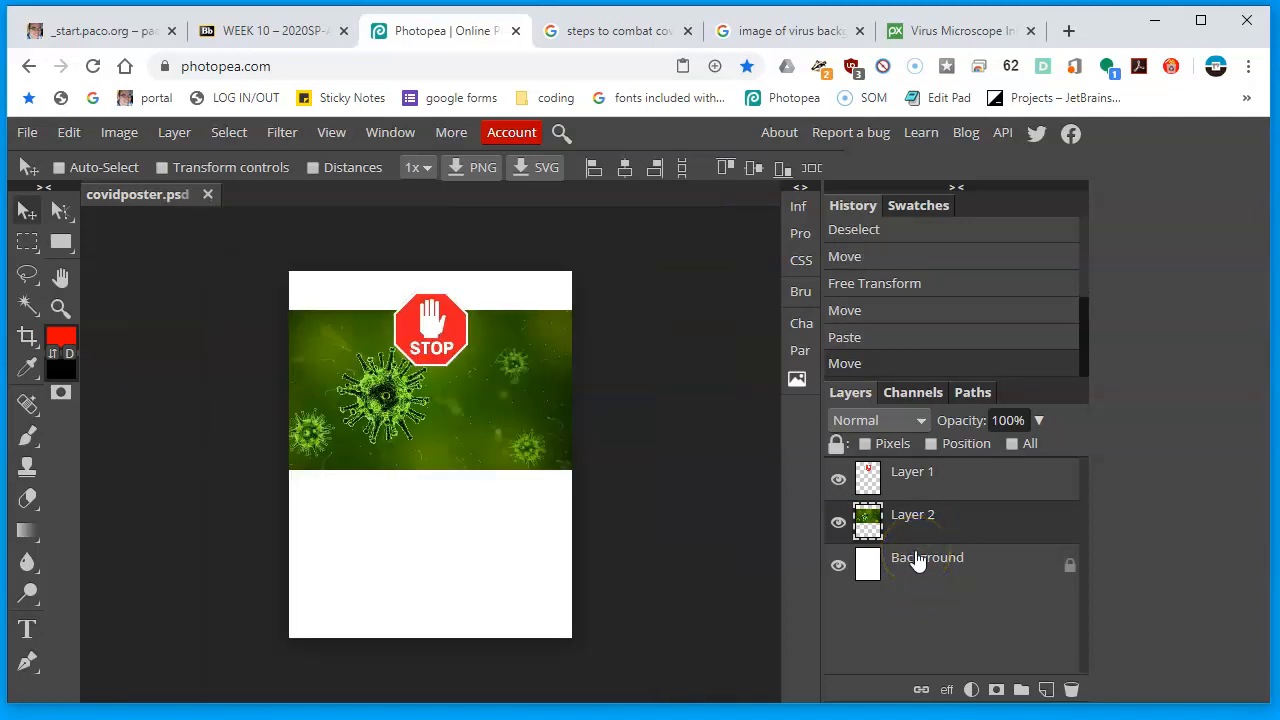
drag(498, 402, 486, 363)
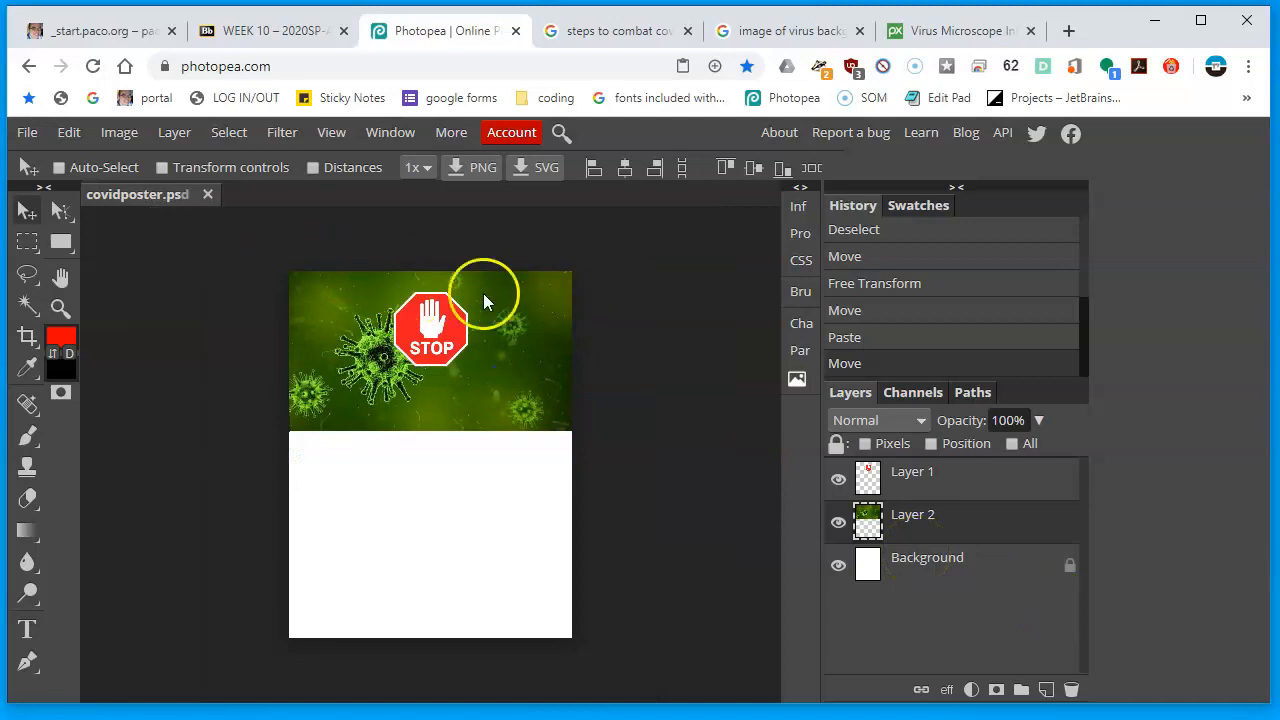
- Using transform controls, rotate the virus image 90°, scale it to 209% to cover the page, apply it and turn the controls off
click(162, 168)
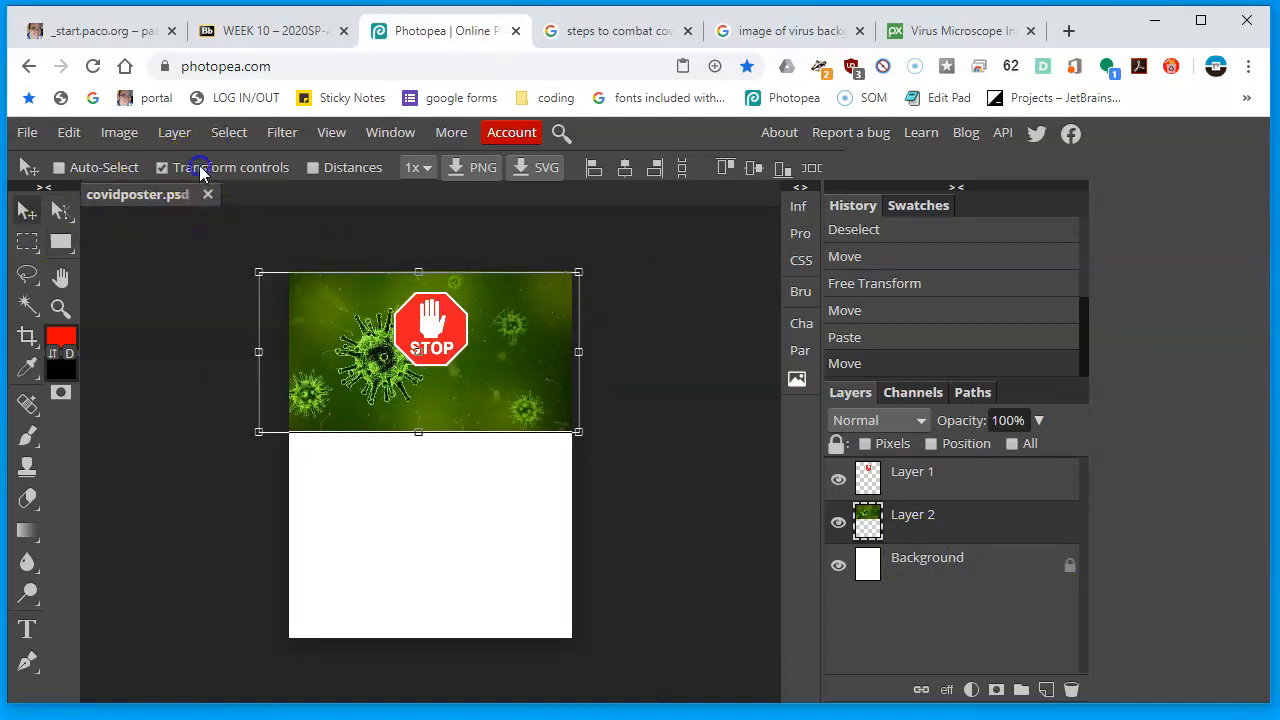
drag(633, 281, 569, 611)
drag(452, 436, 407, 481)
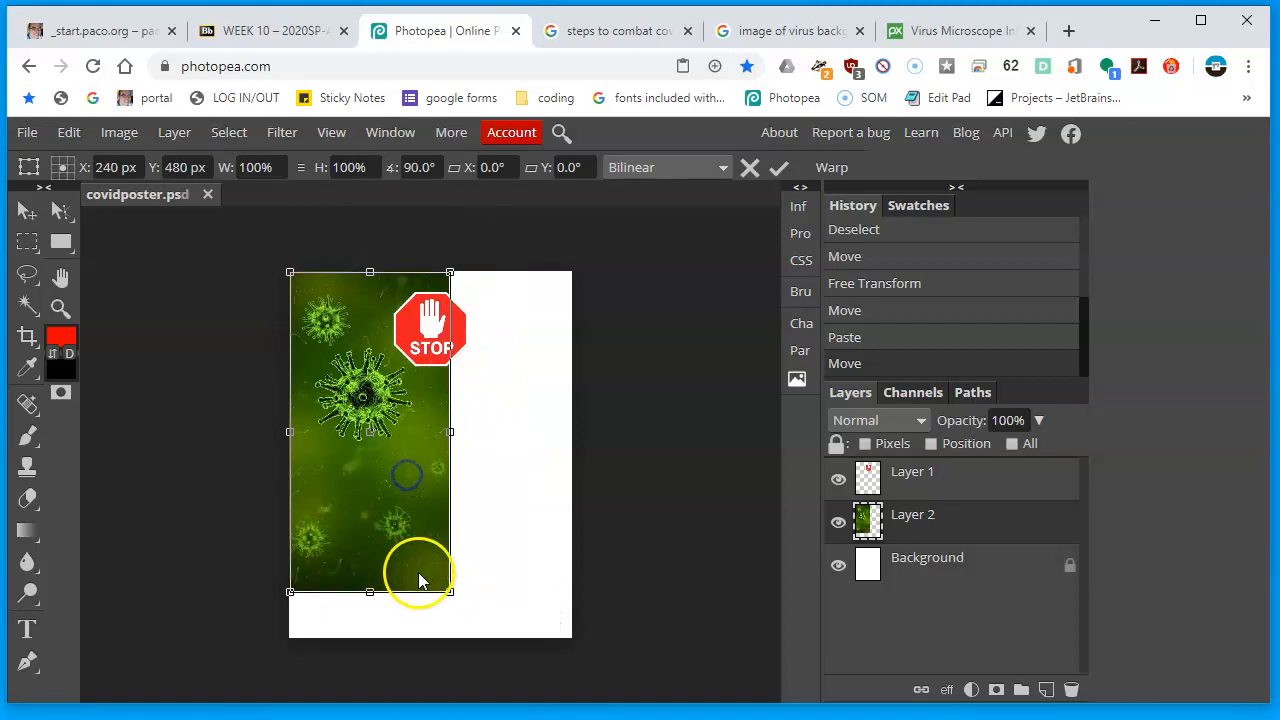
drag(450, 591, 624, 718)
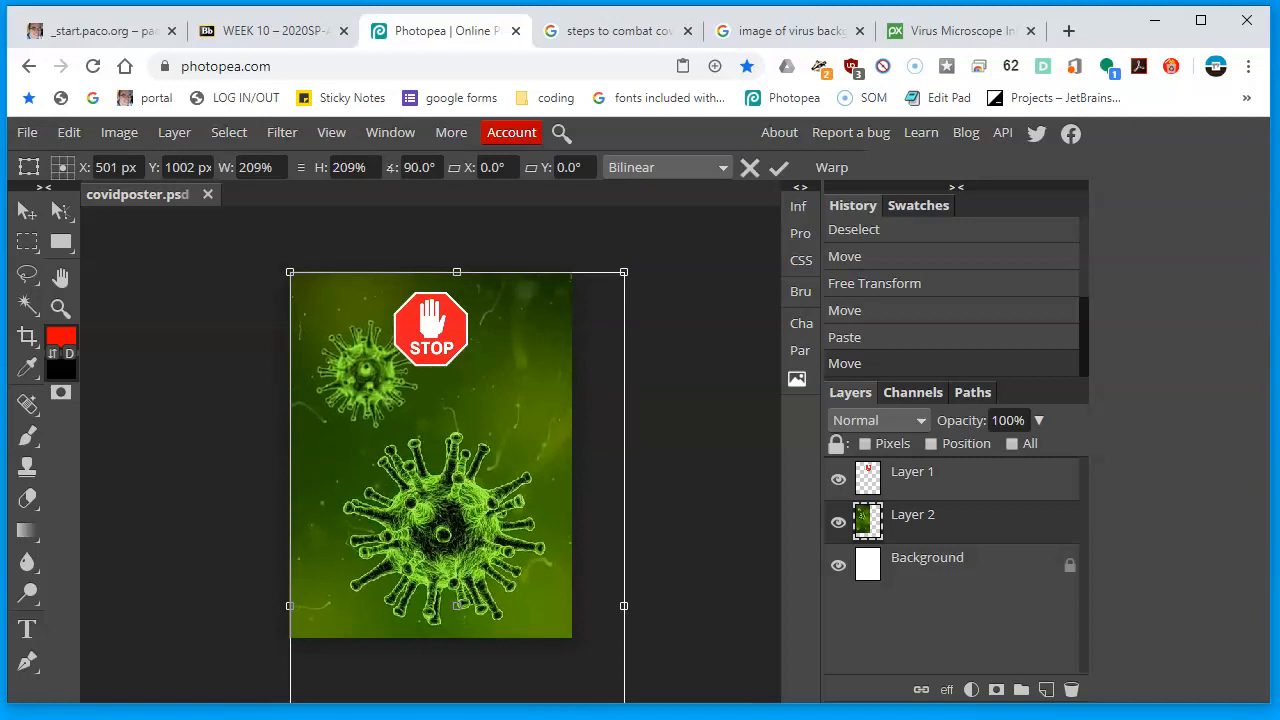
double_click(514, 420)
click(160, 170)
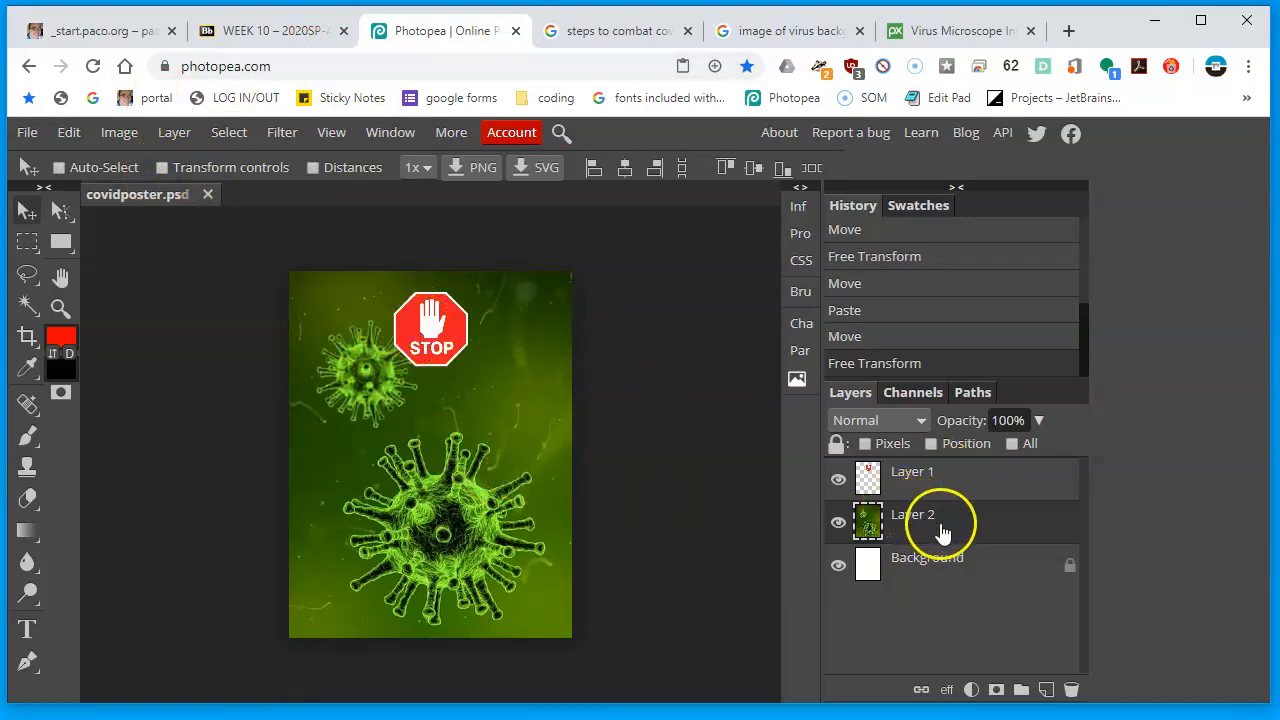
- Set the virus image layer's opacity to 30%
click(862, 404)
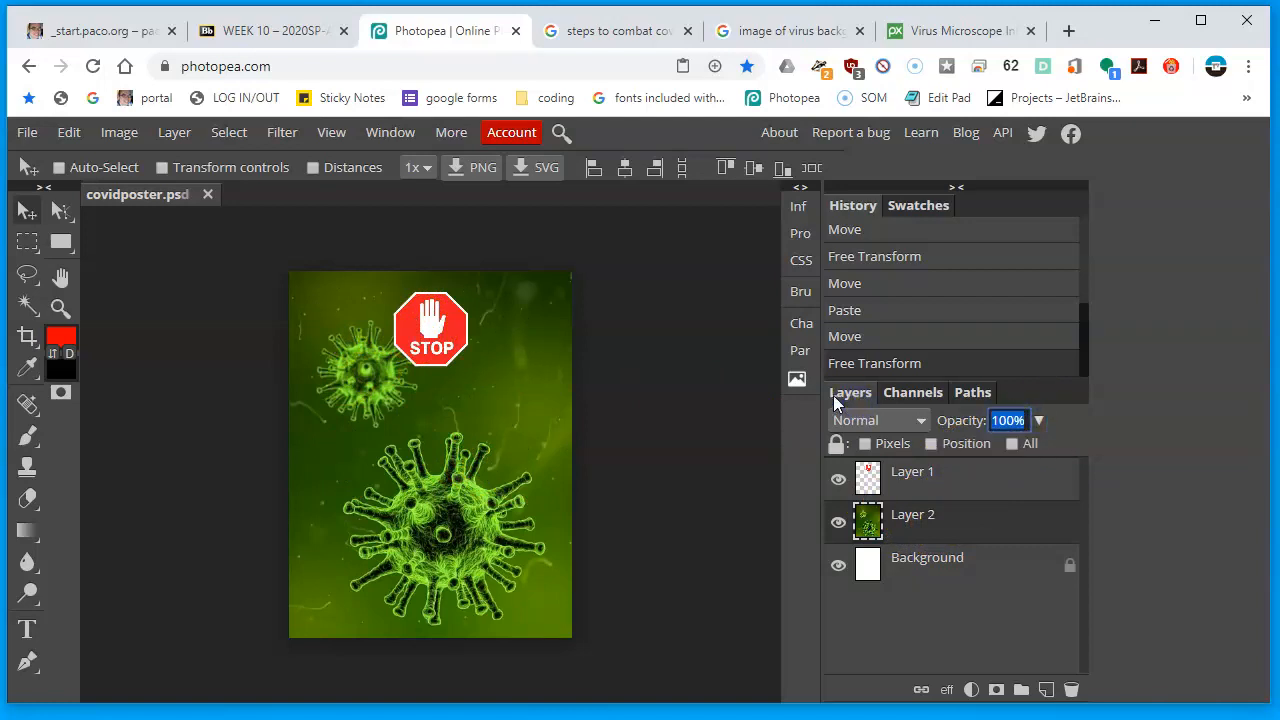
text(30)
key(Return)
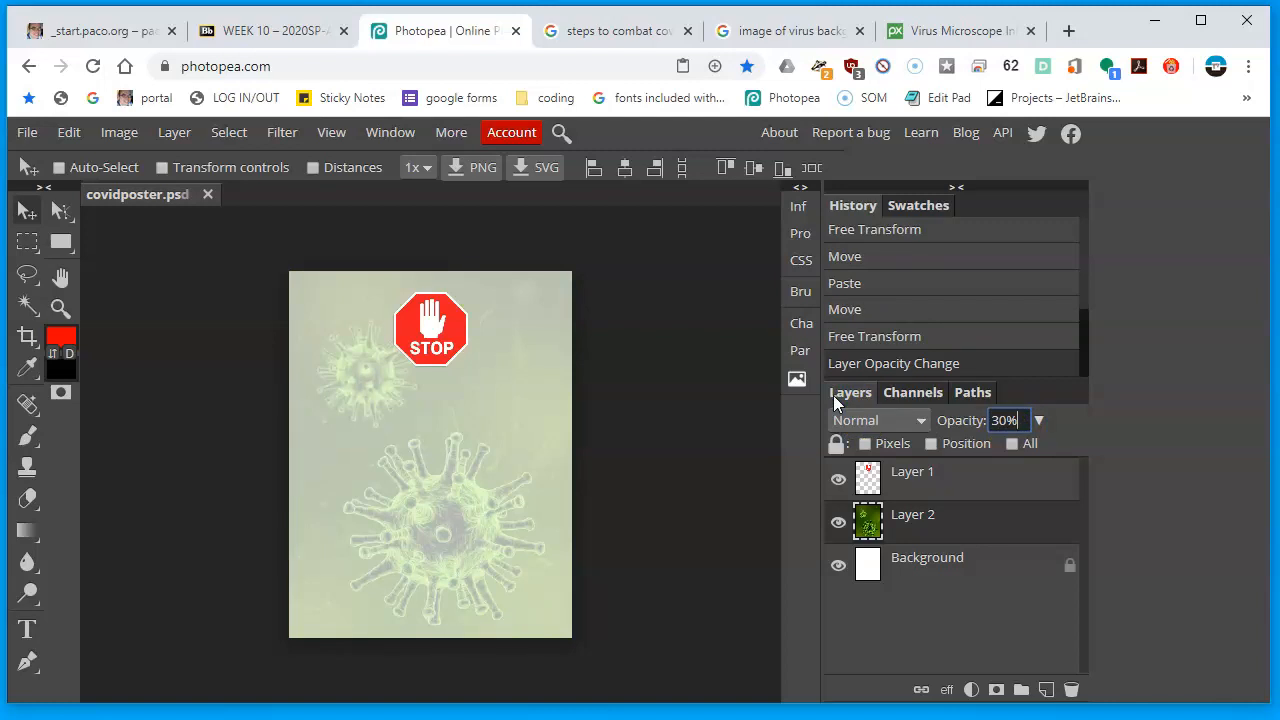
- Examine the layer stack, hiding and showing the white Background layer once, and leave the stop sign layer selected
click(970, 480)
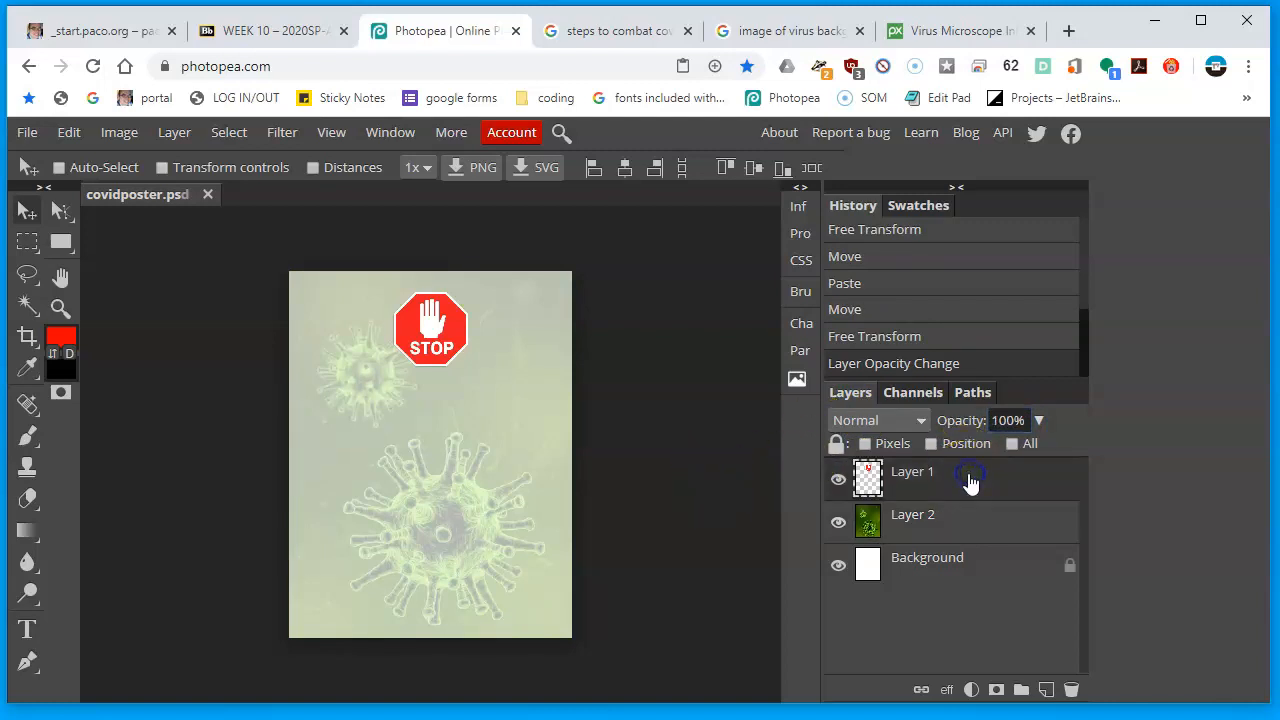
right_click(903, 475)
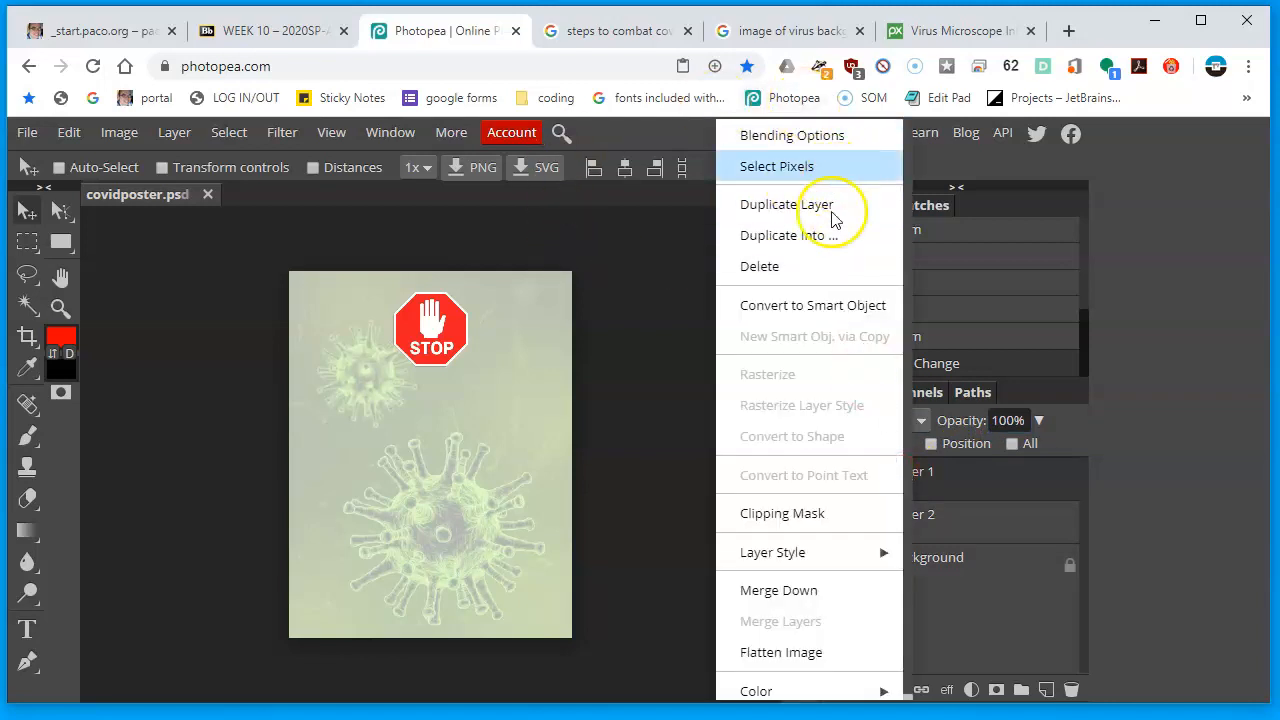
click(1150, 525)
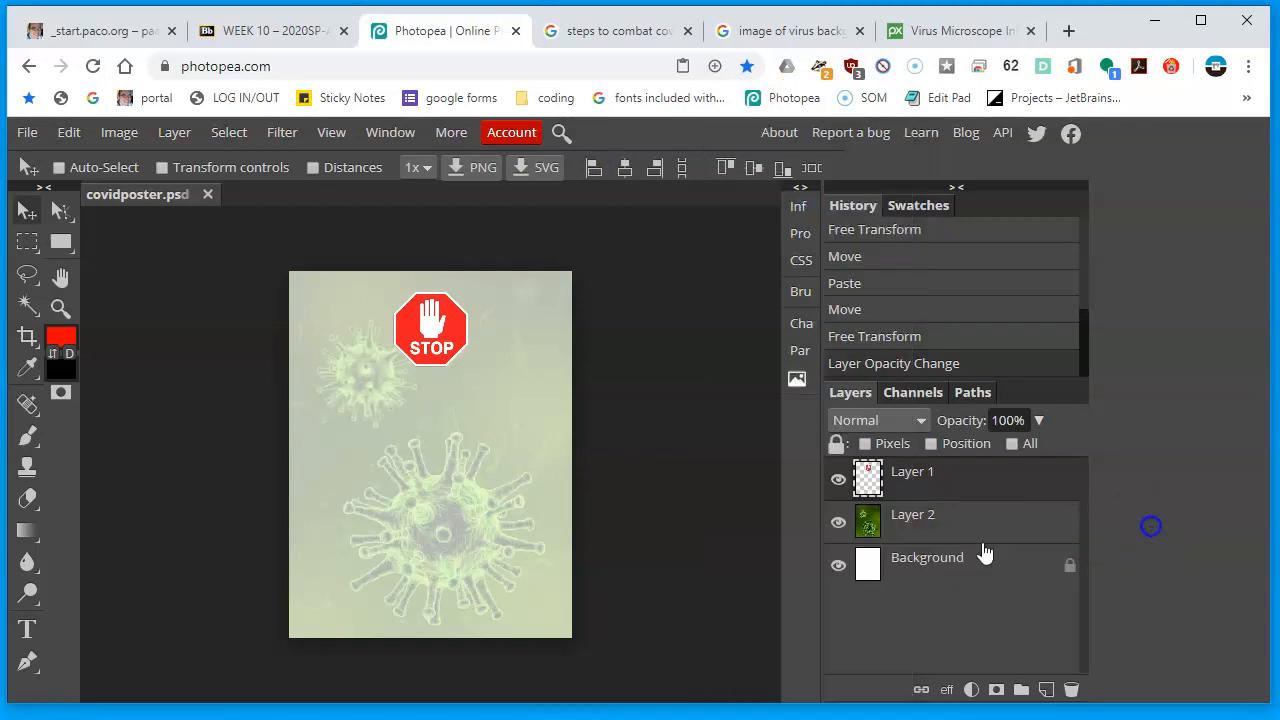
click(915, 524)
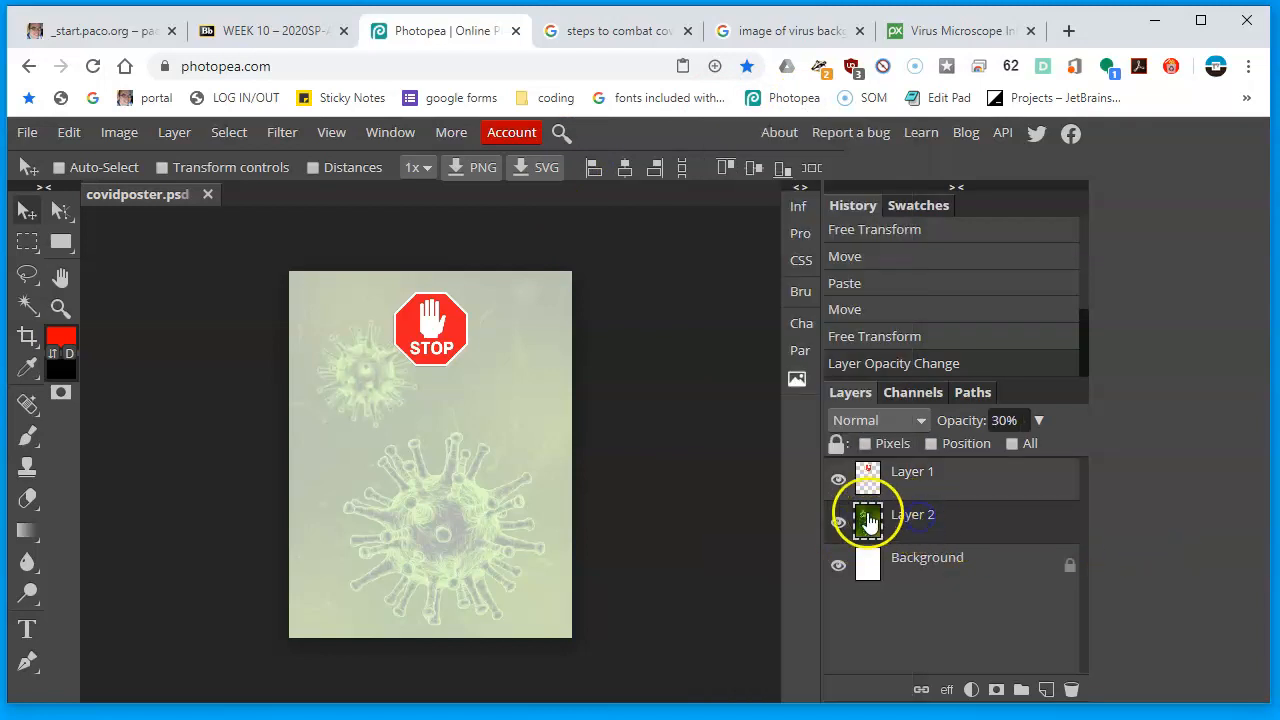
click(895, 570)
click(837, 568)
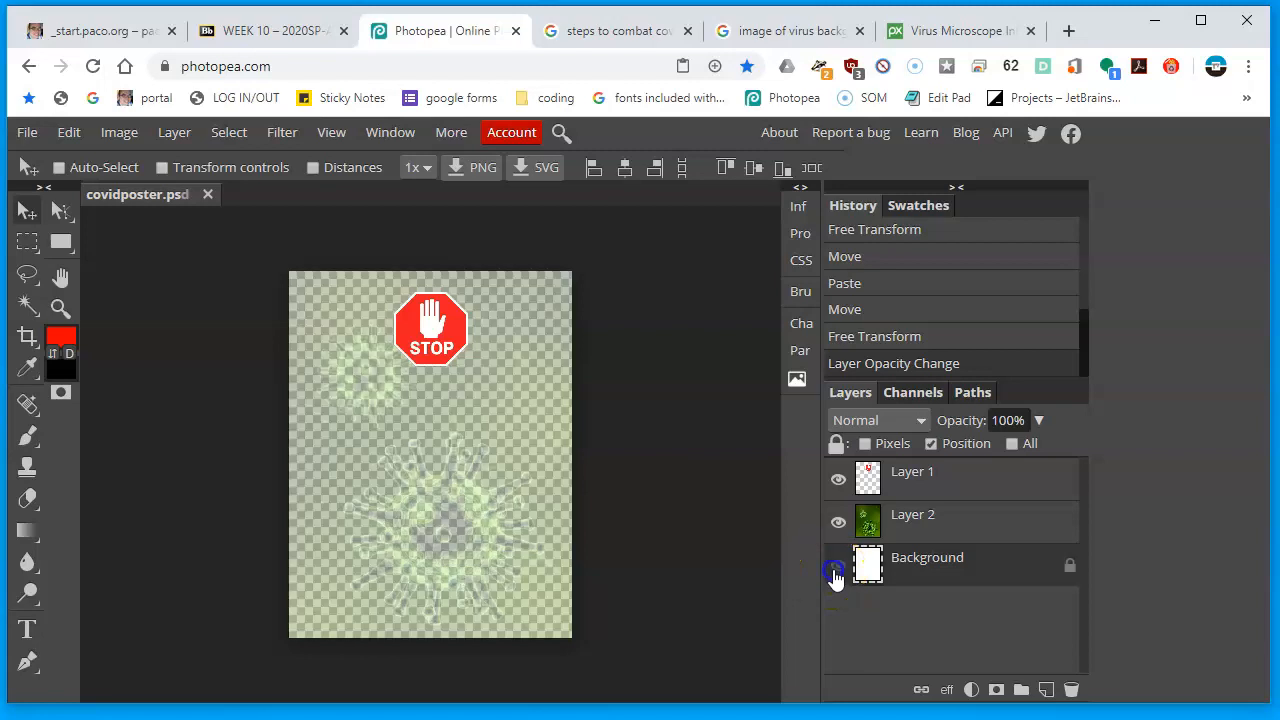
click(837, 568)
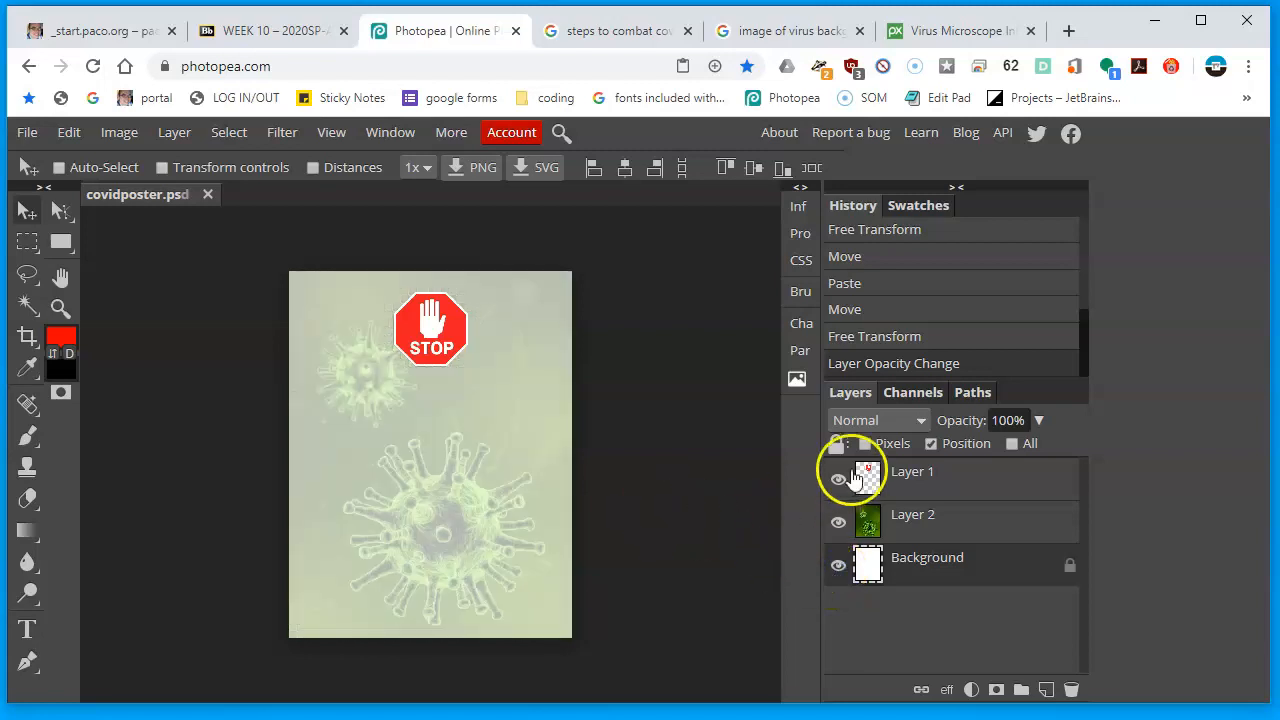
click(933, 513)
click(927, 494)
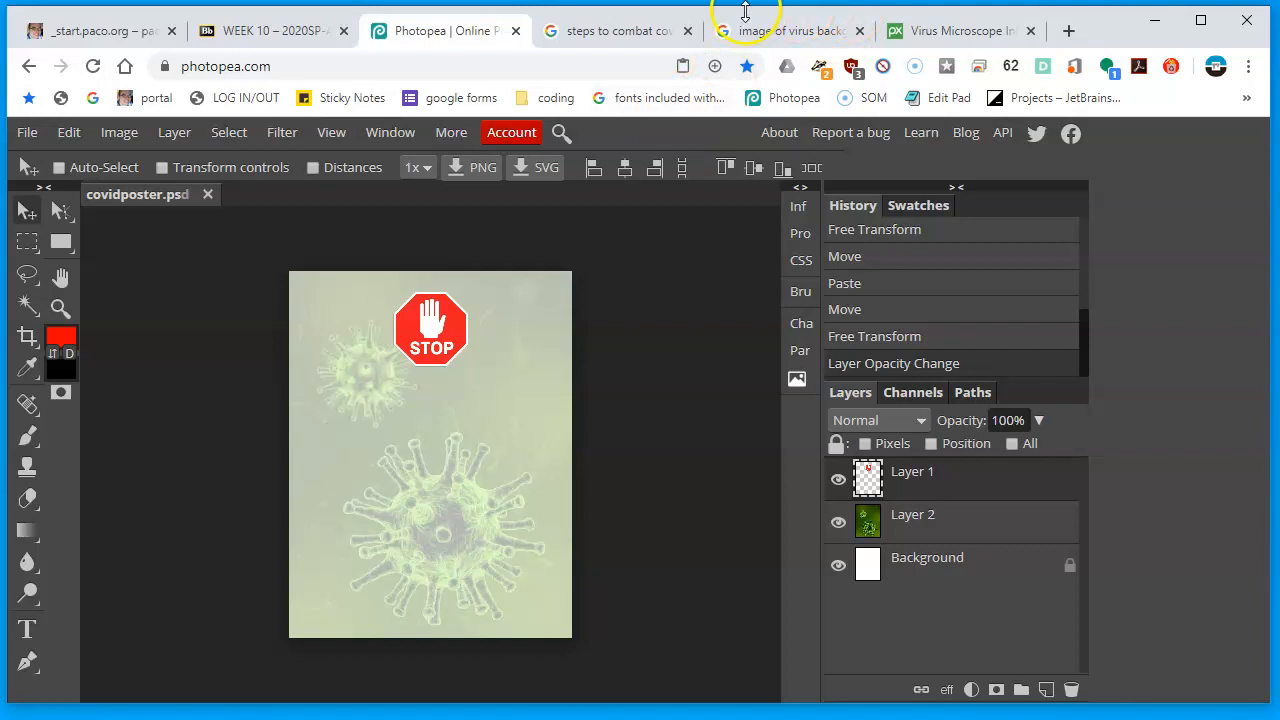
- Check the "steps to combat covid-19" search page and the Blackboard flier assignment, and return to the Photopea poster
click(582, 31)
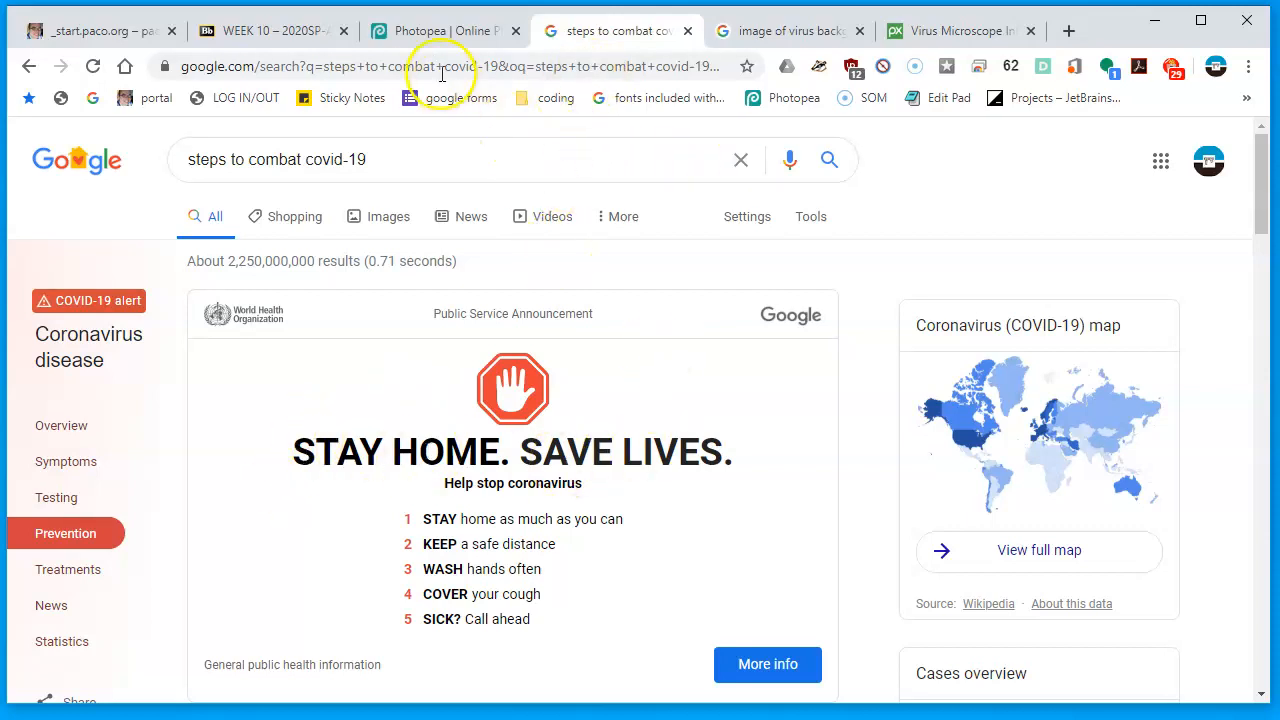
click(290, 31)
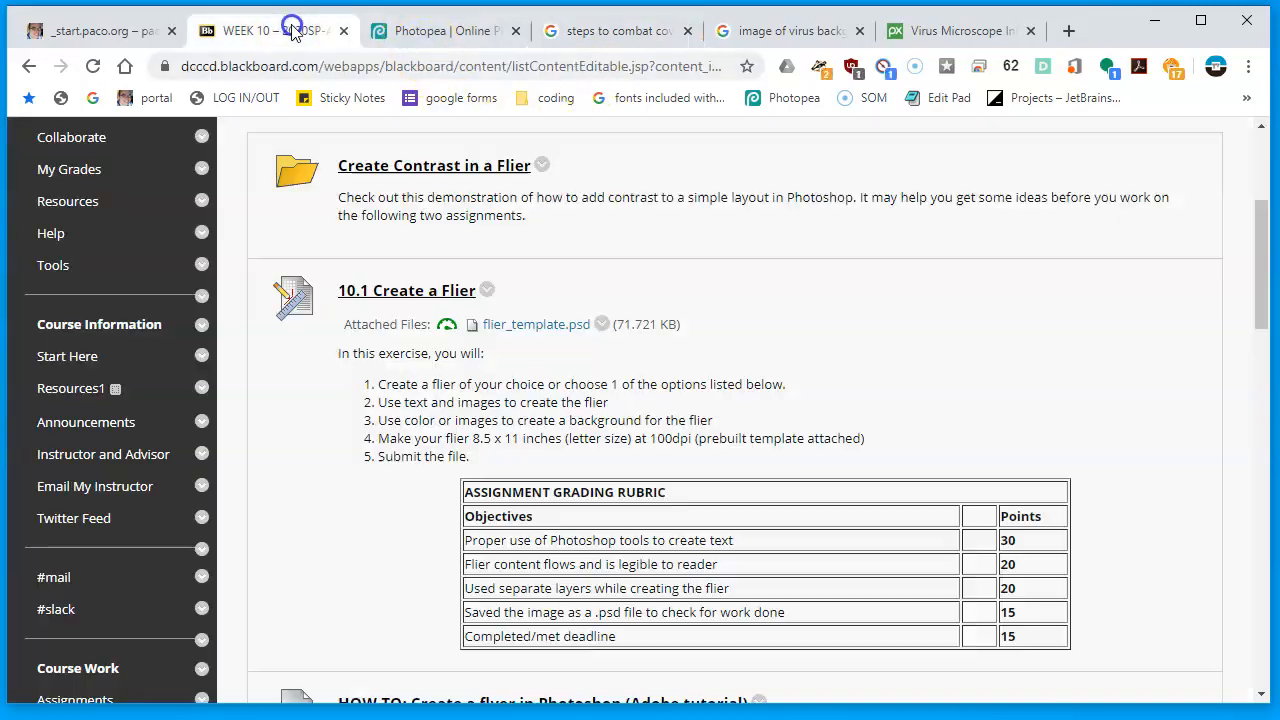
click(475, 31)
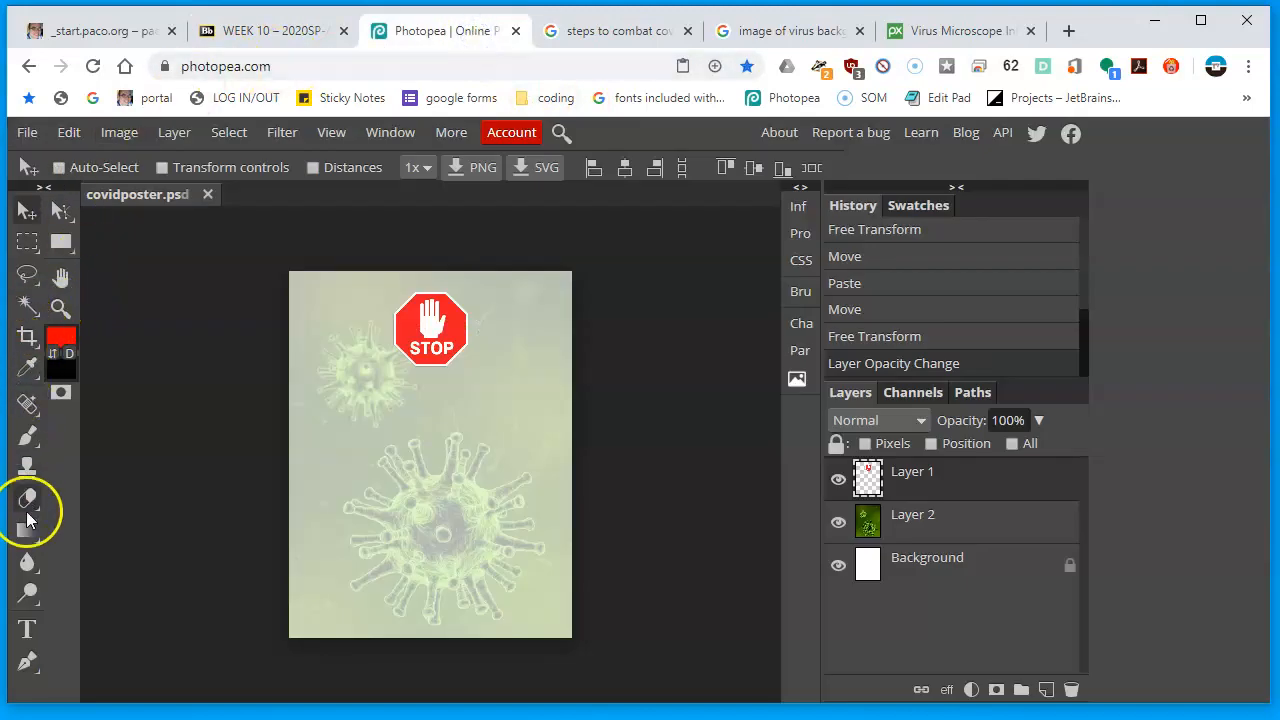
- Add a text layer below the stop sign reading "STAY HOME. SAVE LIVES." on two lines, taking the wording from the covid-19 search page
click(27, 629)
click(428, 423)
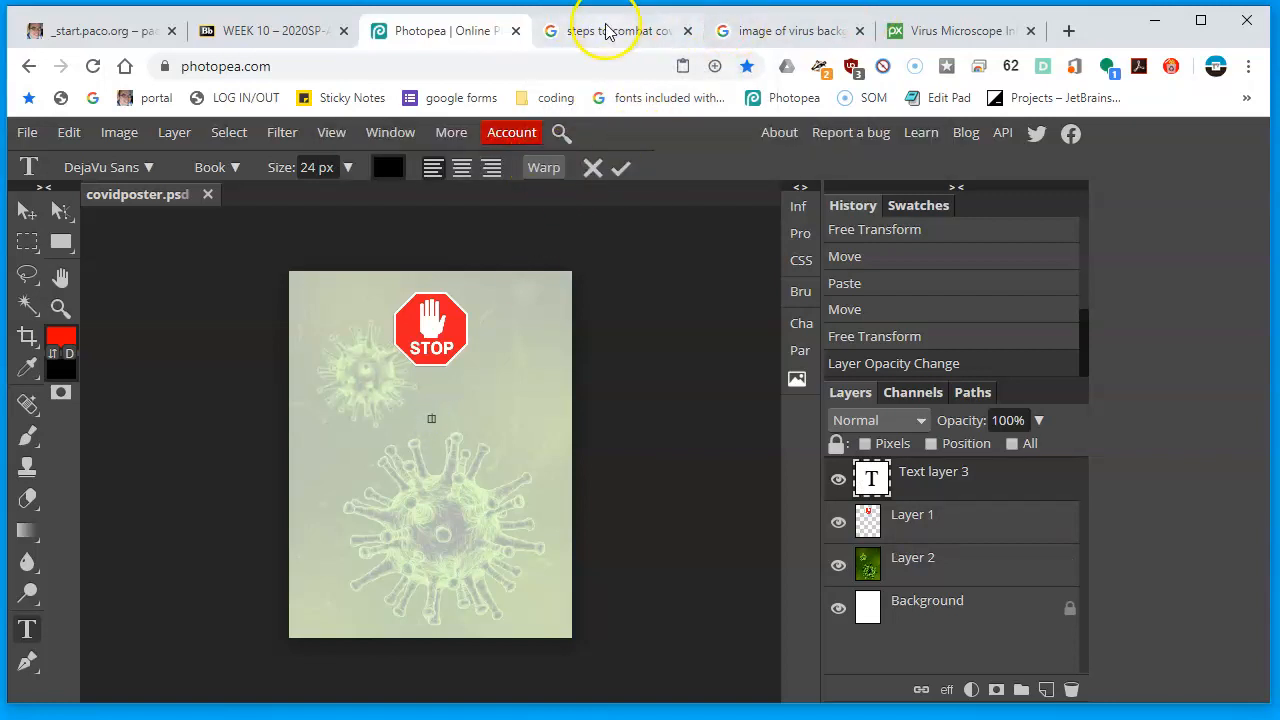
click(768, 30)
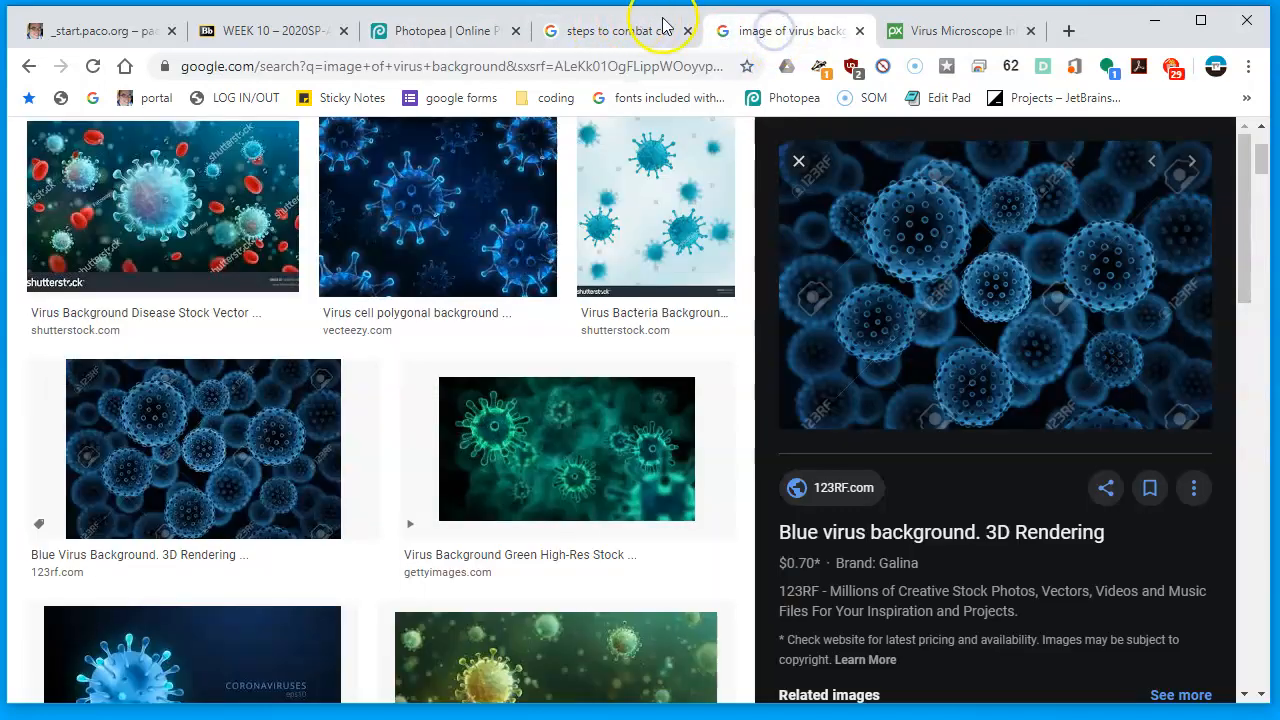
click(600, 29)
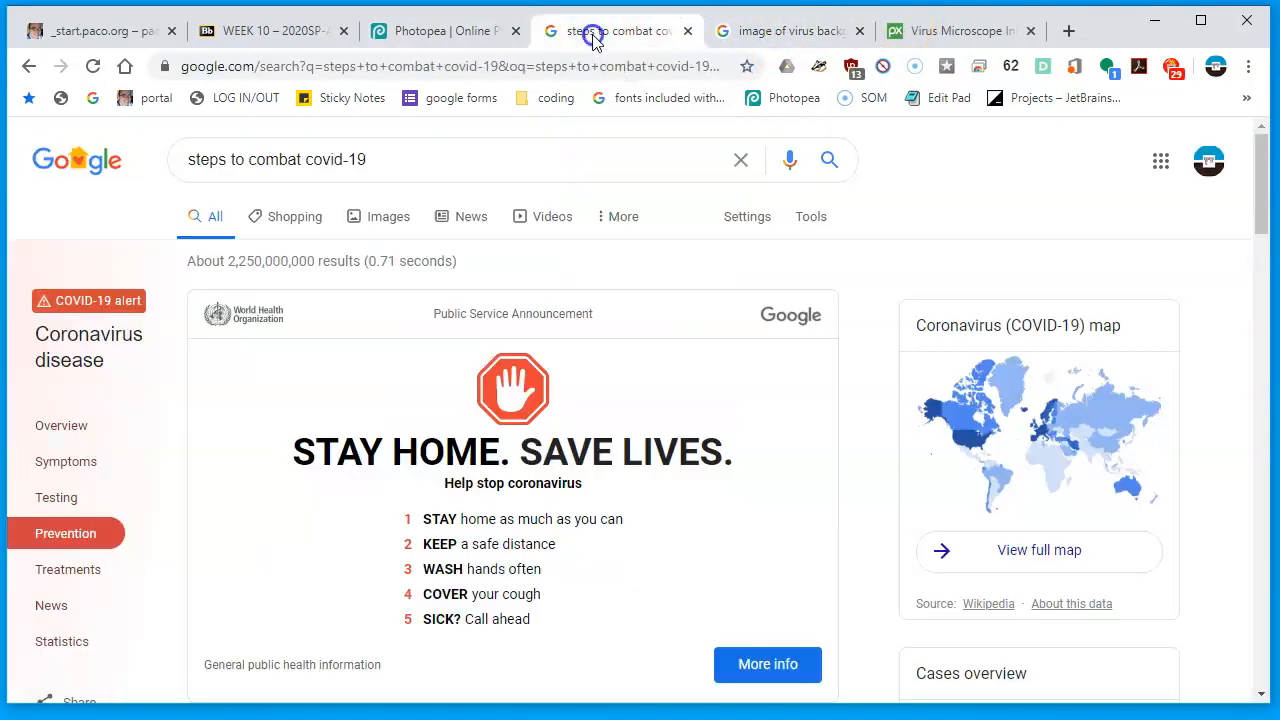
click(470, 31)
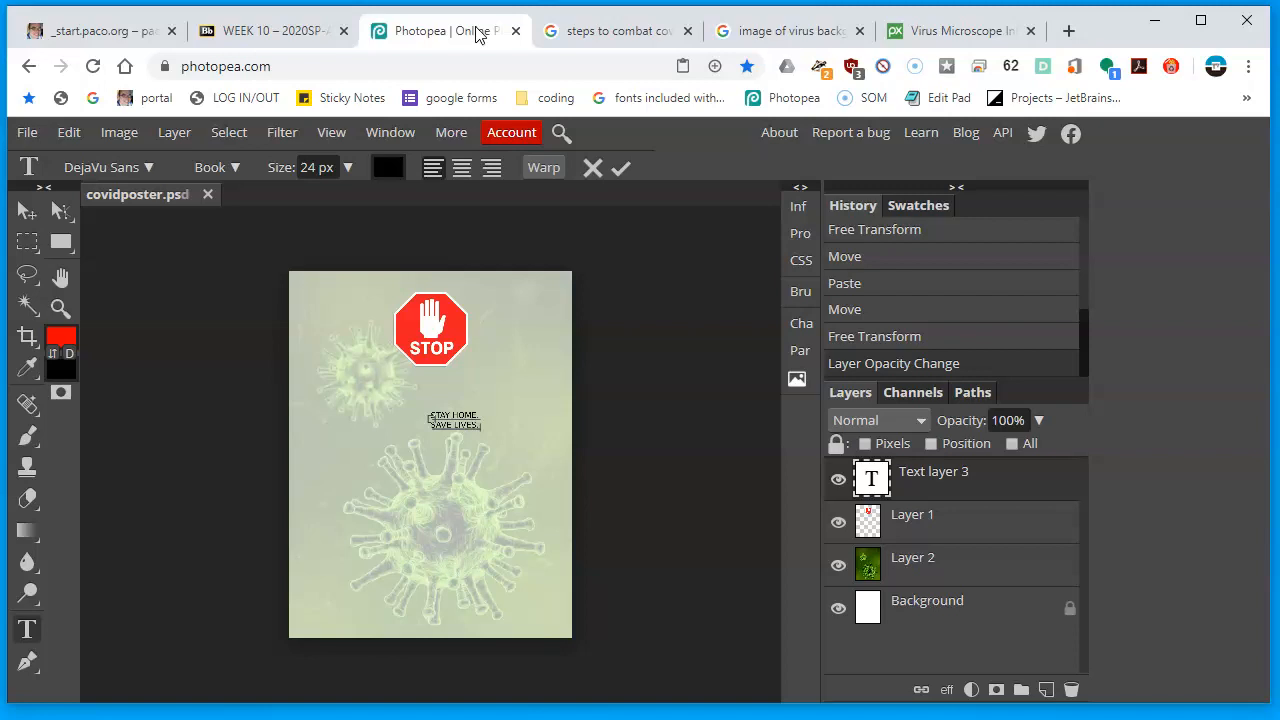
- Centre-align the whole heading text and set its size to 61 px
key(ctrl+a)
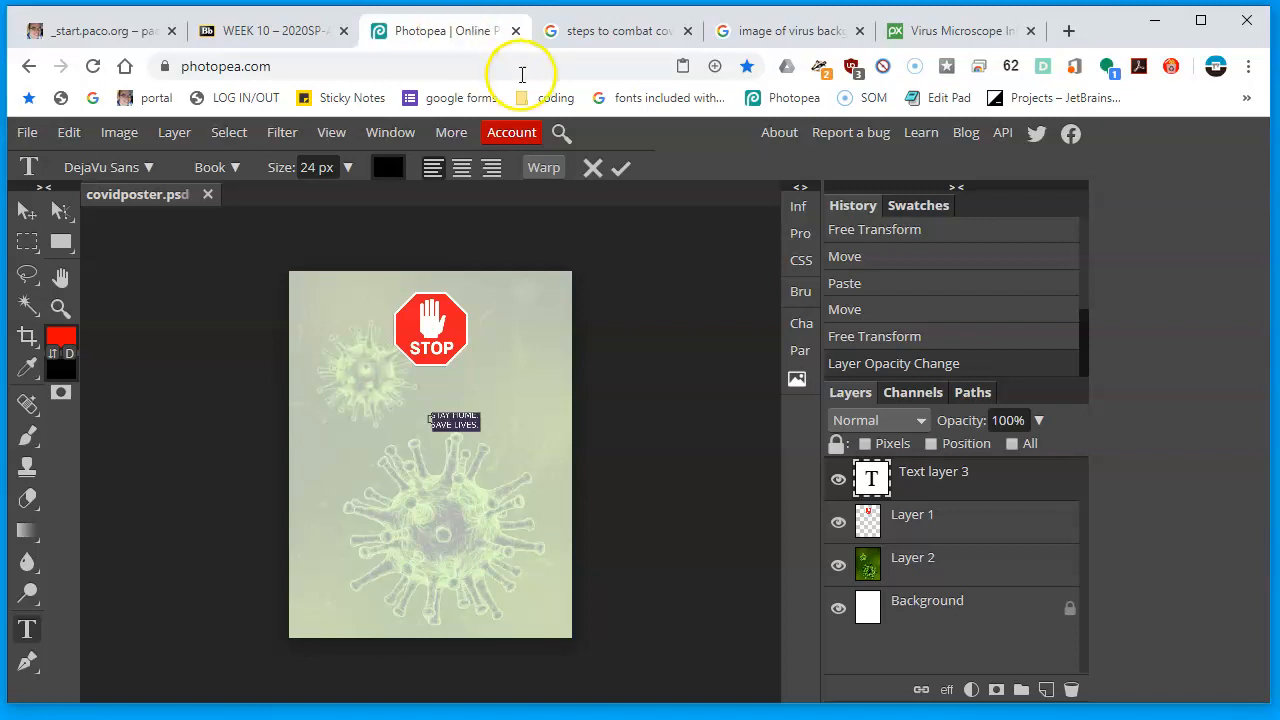
click(459, 174)
click(347, 170)
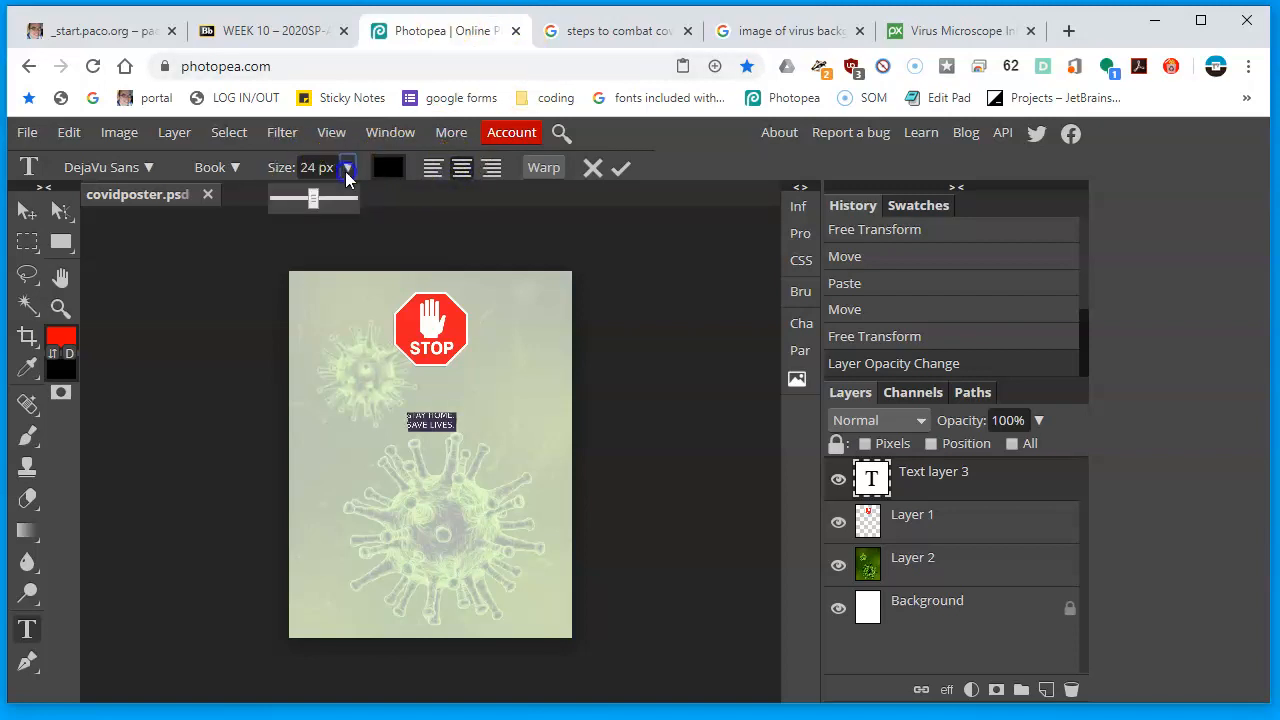
drag(318, 203, 330, 200)
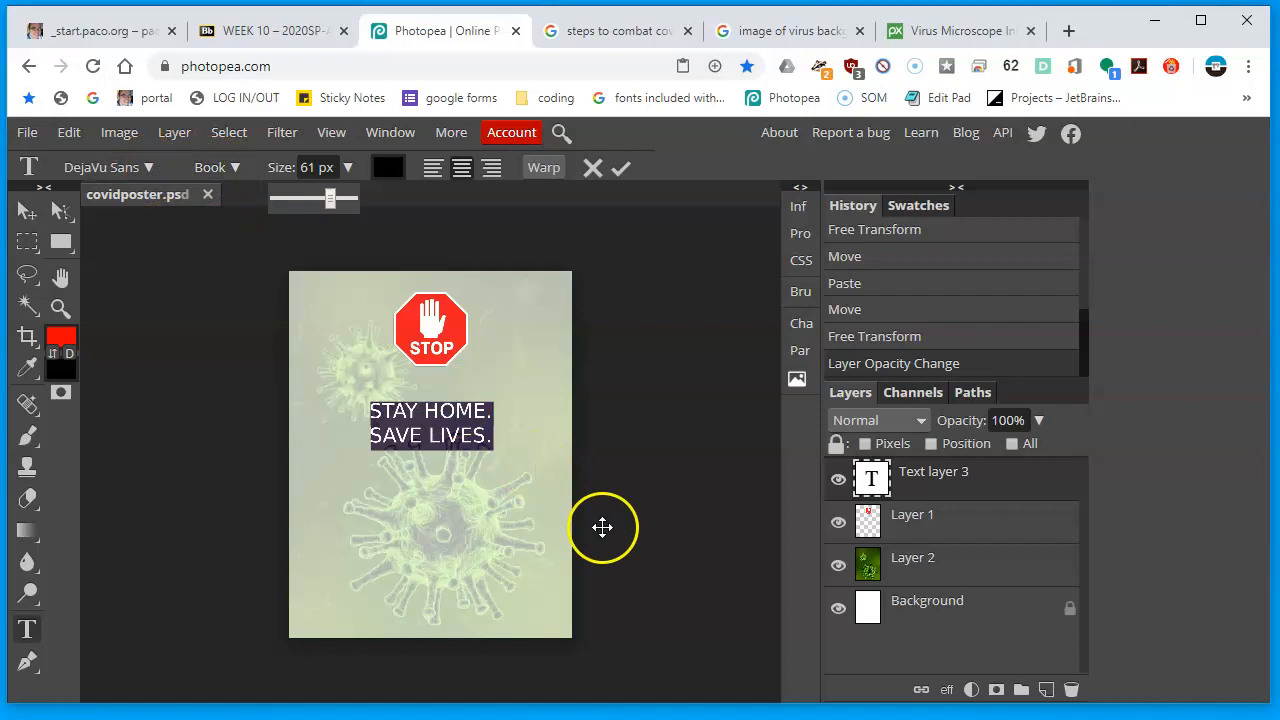
- Change the heading's font to Destroy
click(146, 170)
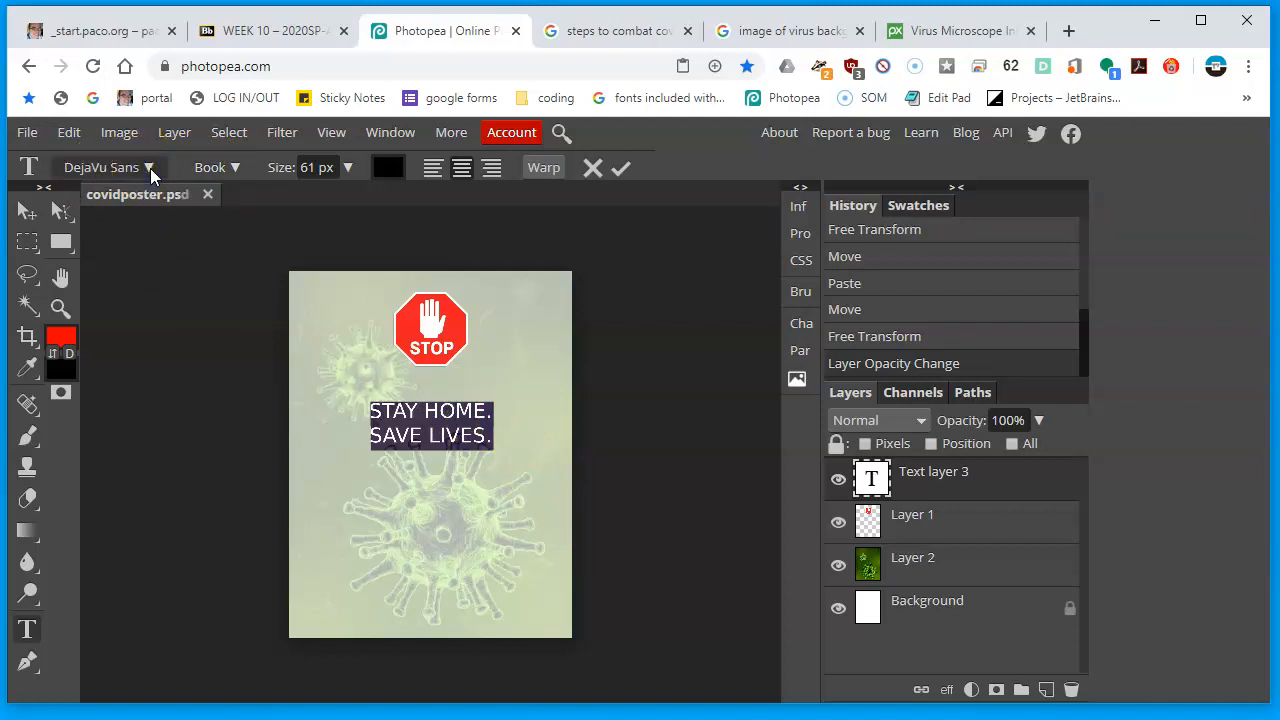
click(150, 168)
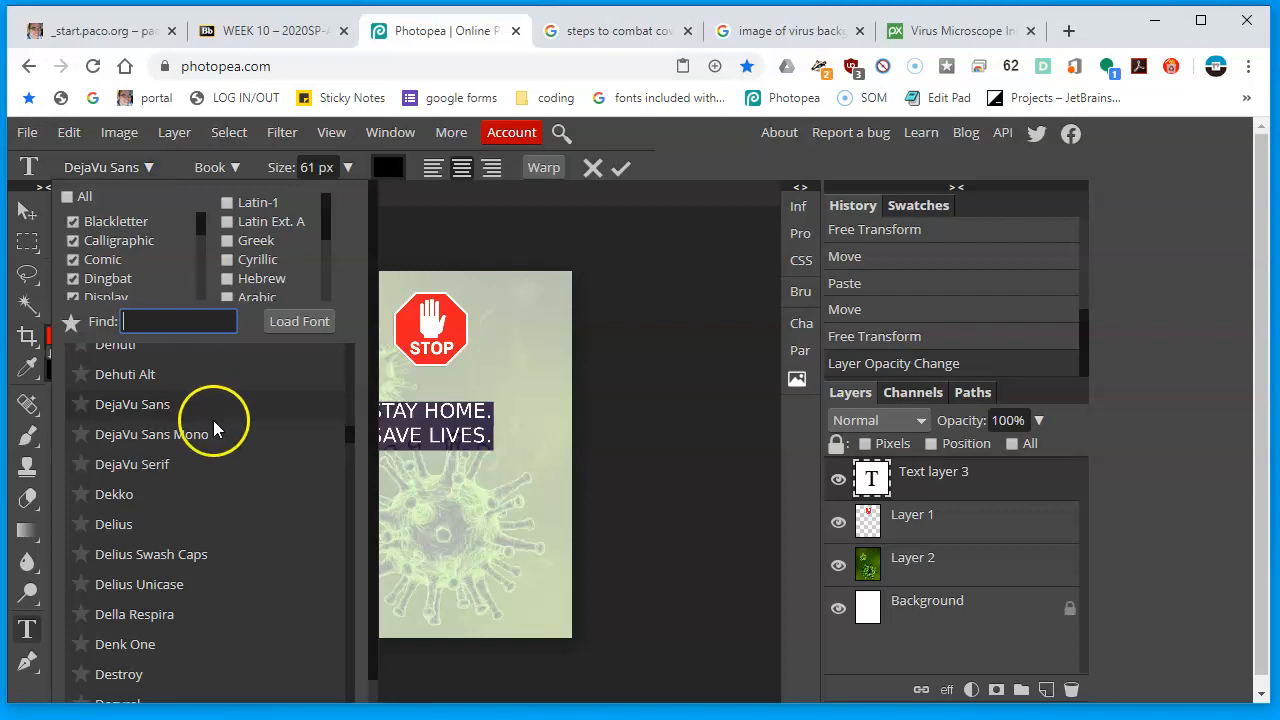
scroll(197, 447, down, 3)
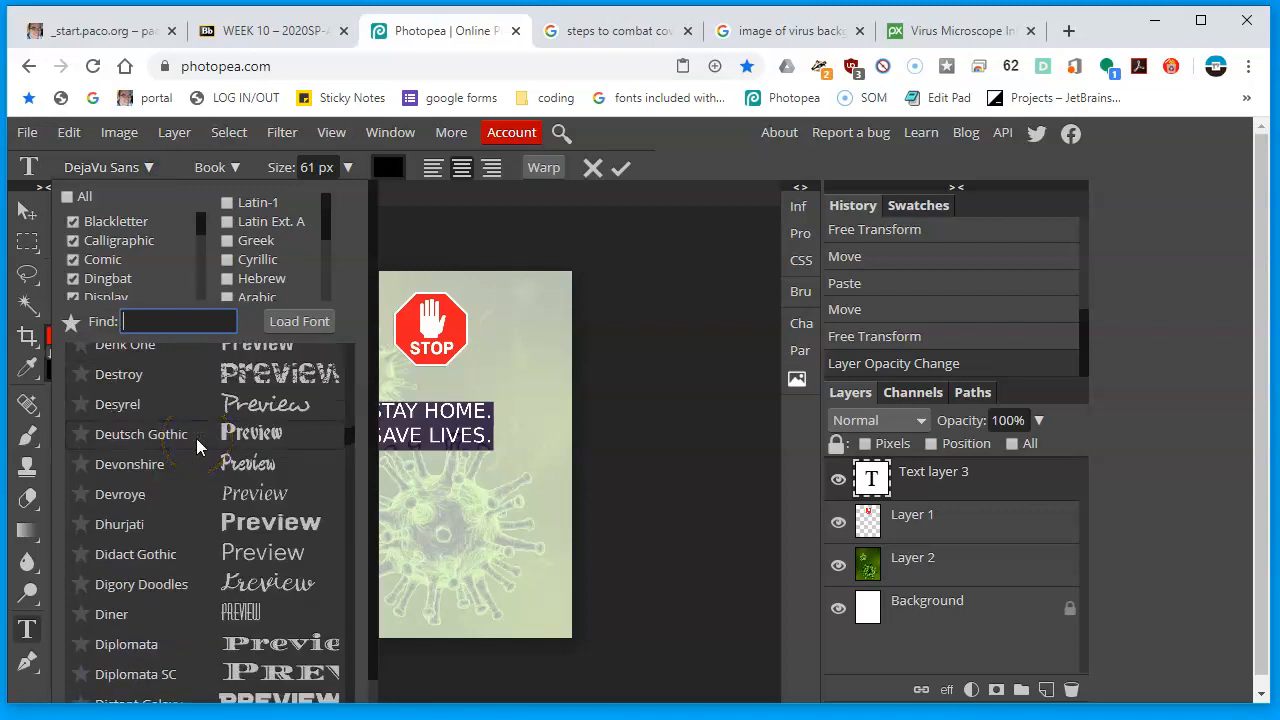
click(115, 374)
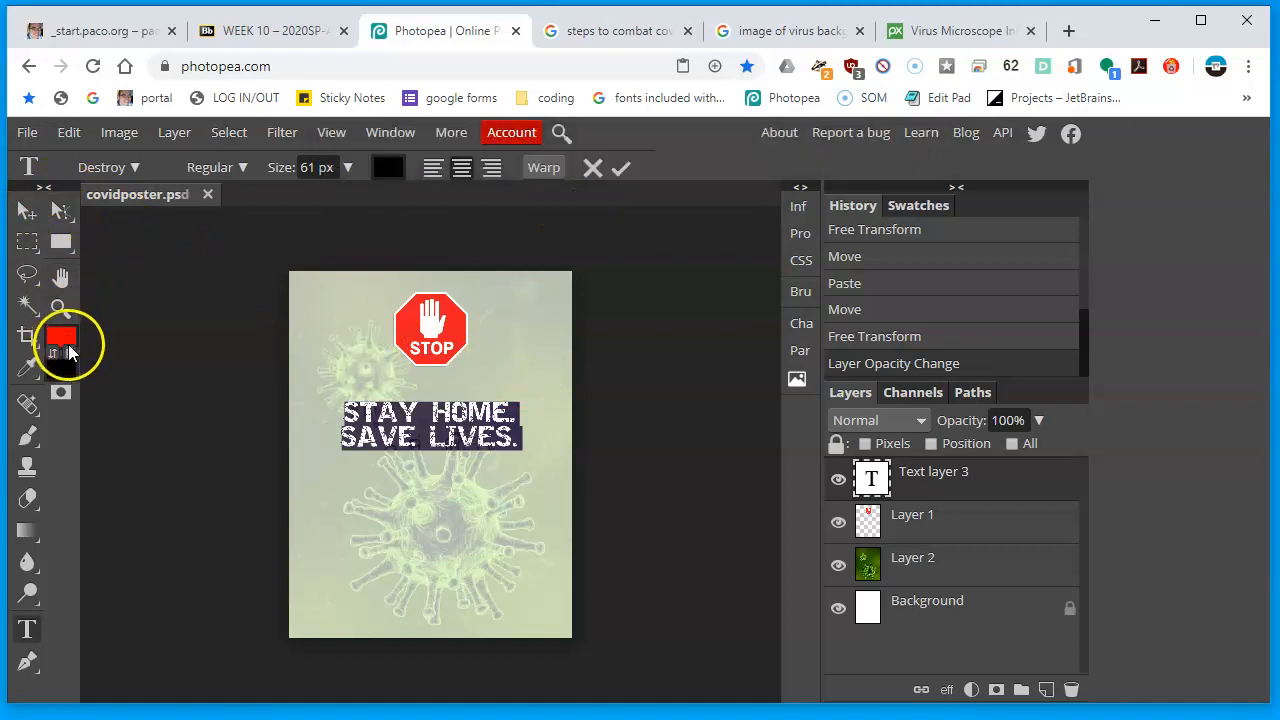
- Set the heading's text colour to pure red, ff0000
click(386, 170)
drag(371, 343, 443, 314)
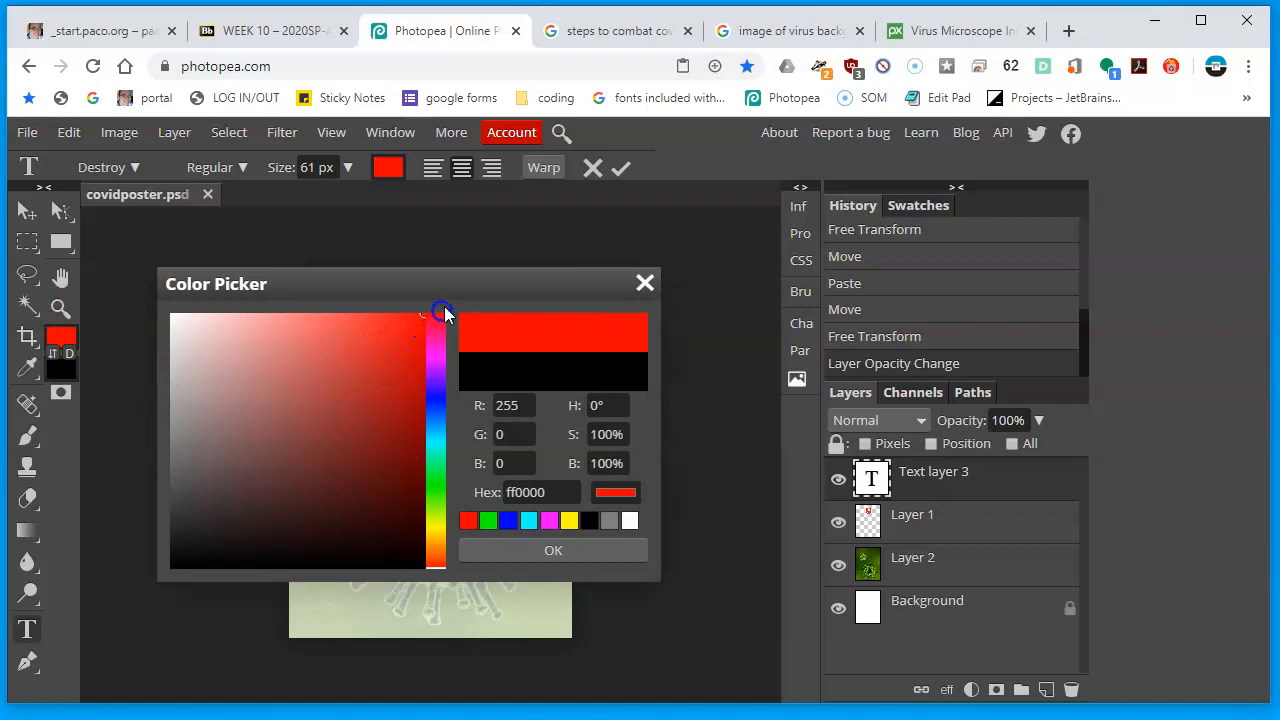
click(585, 549)
- Commit the heading text and move it up to sit just below the stop sign
click(25, 212)
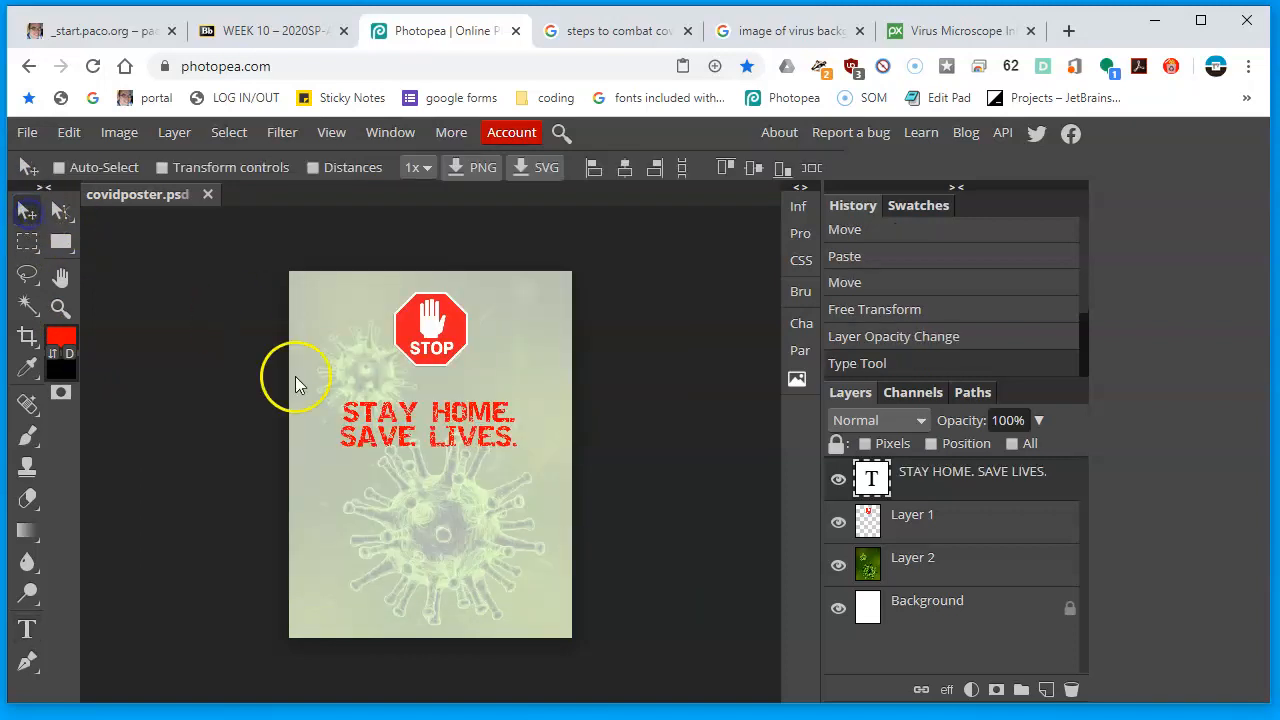
drag(427, 418, 429, 397)
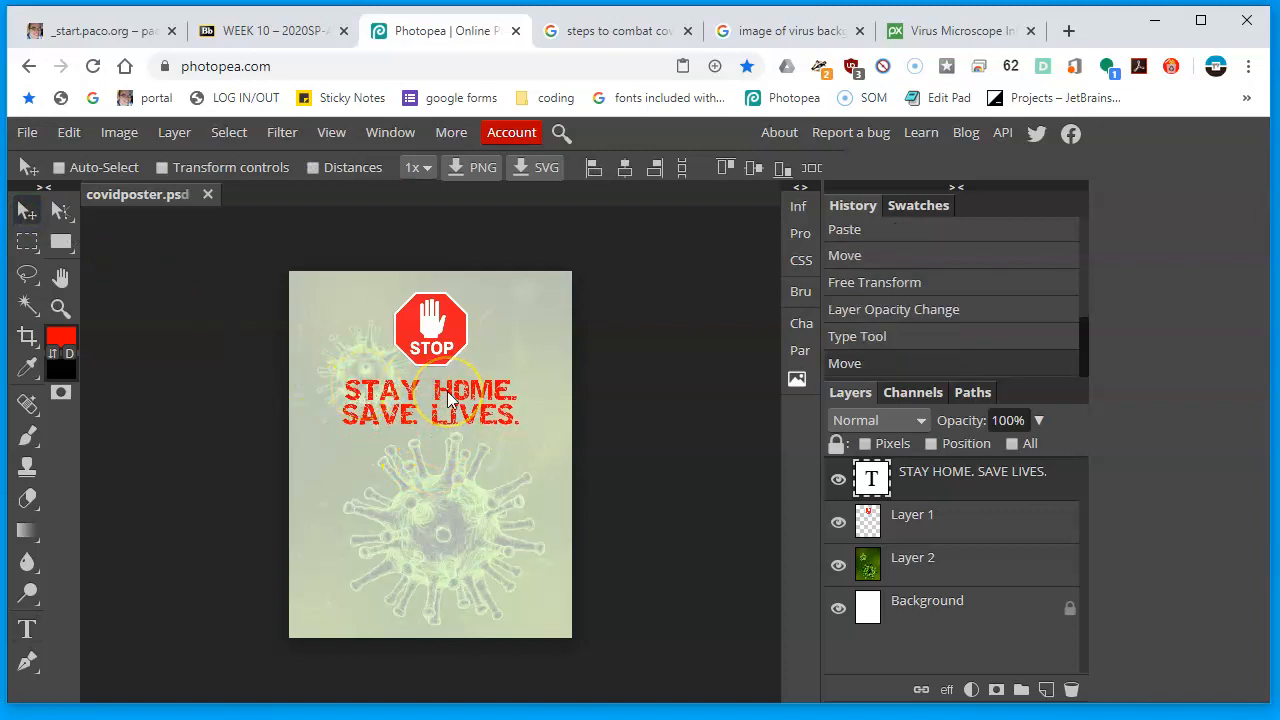
scroll(447, 398, up, 1)
scroll(450, 420, down, 1)
scroll(477, 362, up, 1)
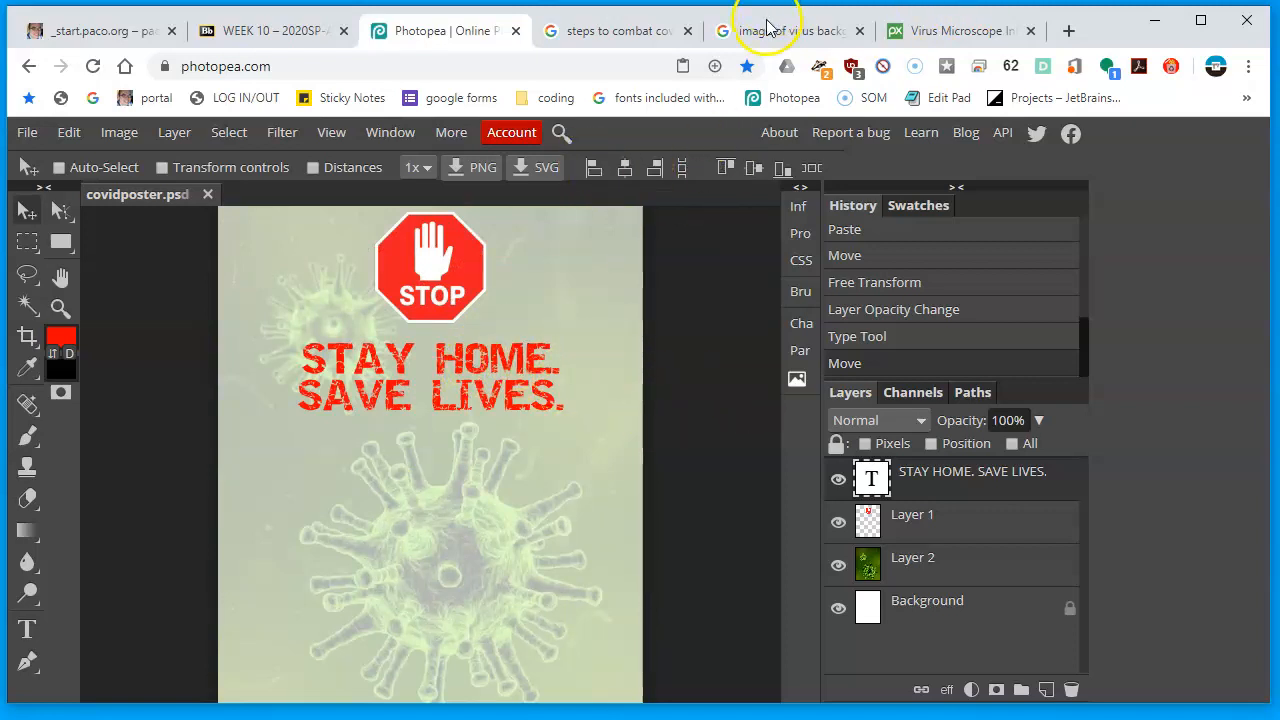
- Copy the five numbered prevention steps from the "steps to combat covid-19" search page and return to Photopea
click(612, 22)
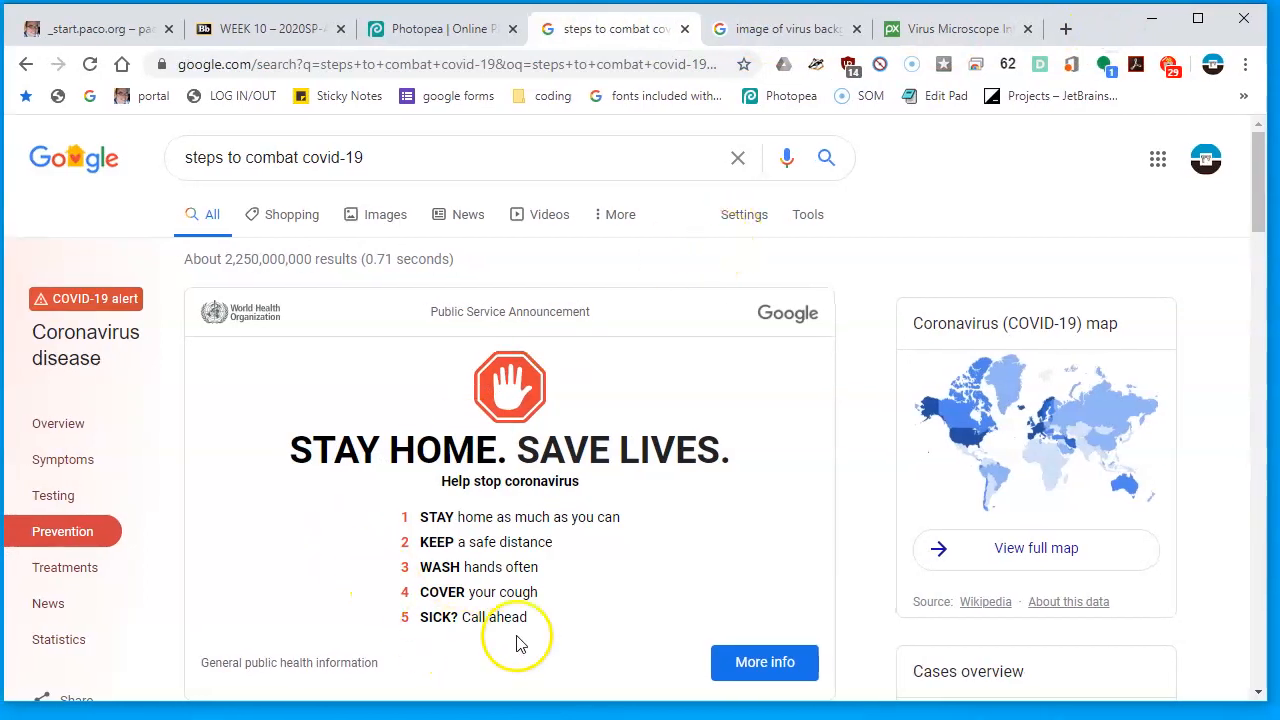
drag(423, 516, 471, 571)
click(535, 589)
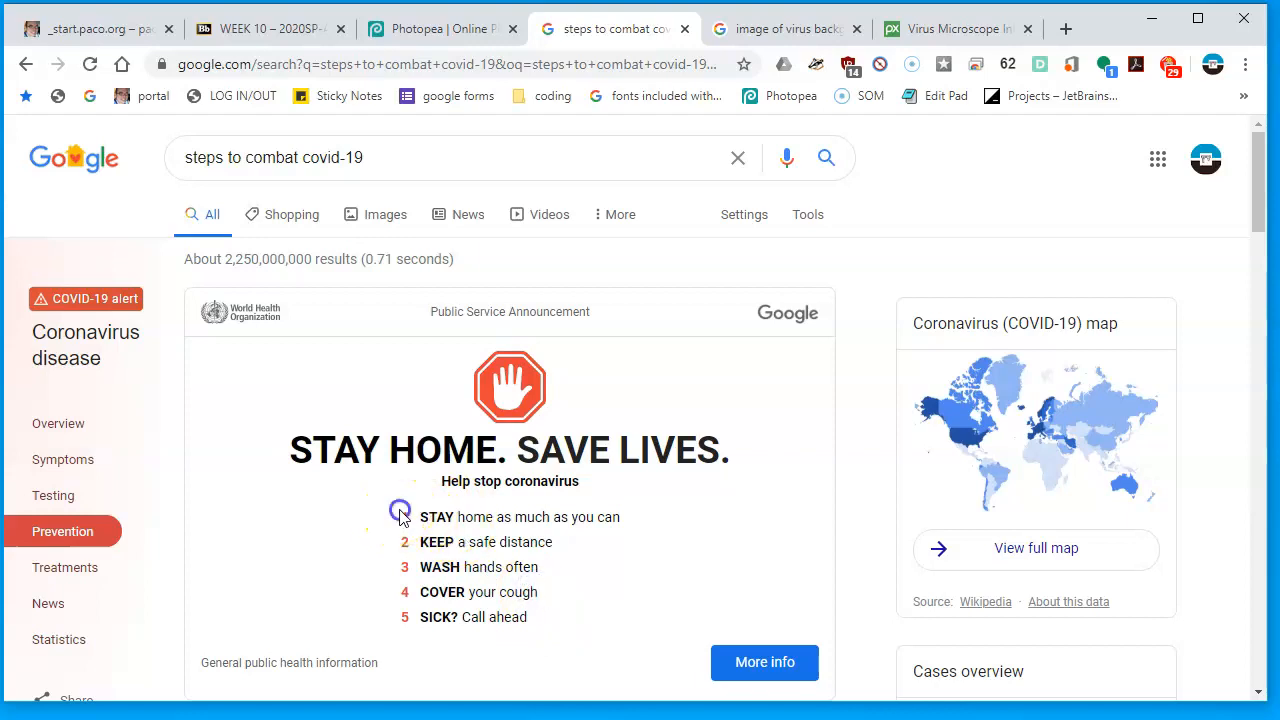
mouse_move(403, 516)
mouse_down()
mouse_move(565, 650)
mouse_move(535, 624)
mouse_up()
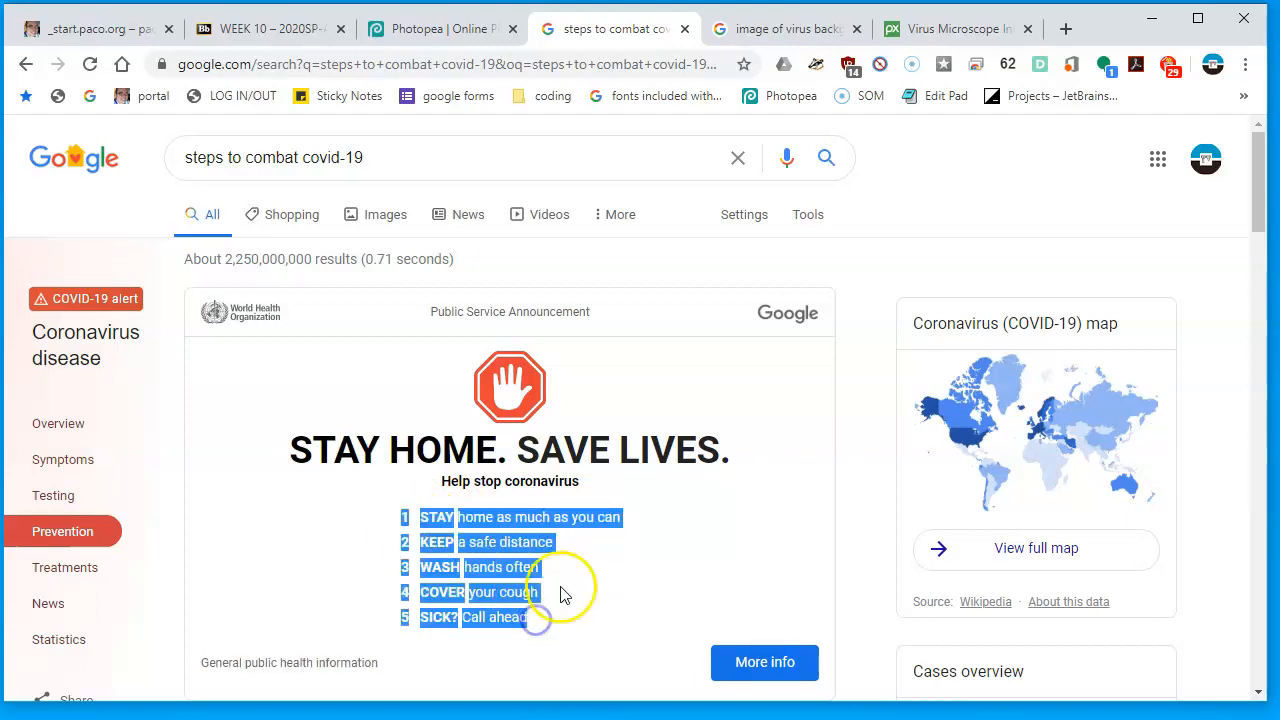
right_click(547, 518)
click(598, 538)
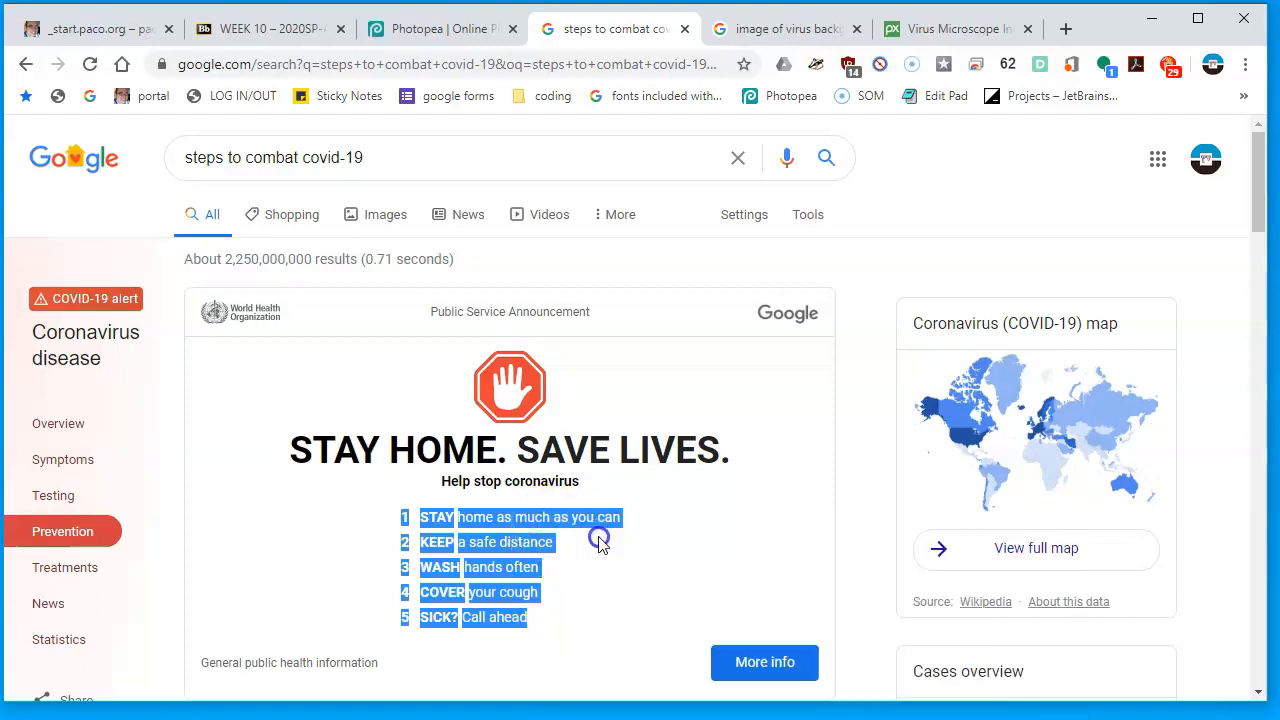
click(414, 29)
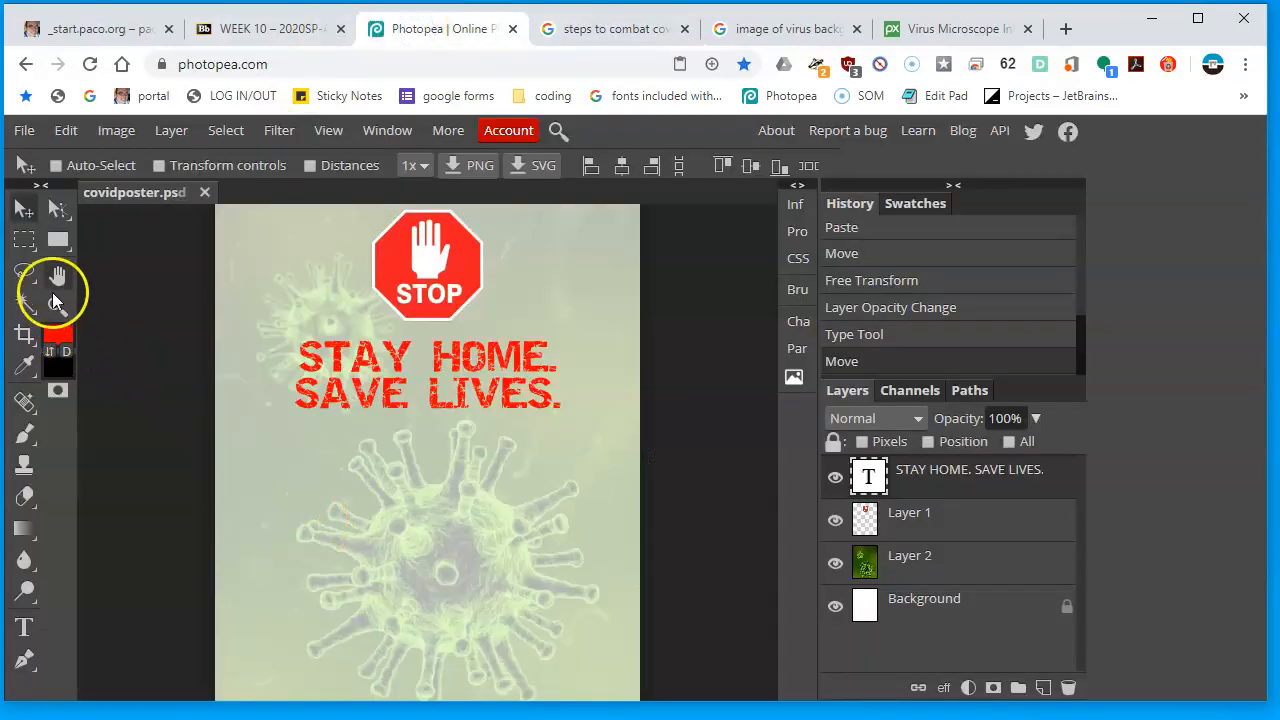
- Draw a text box below the heading and try to paste the copied prevention steps into it
click(25, 626)
drag(247, 461, 591, 658)
drag(409, 414, 410, 400)
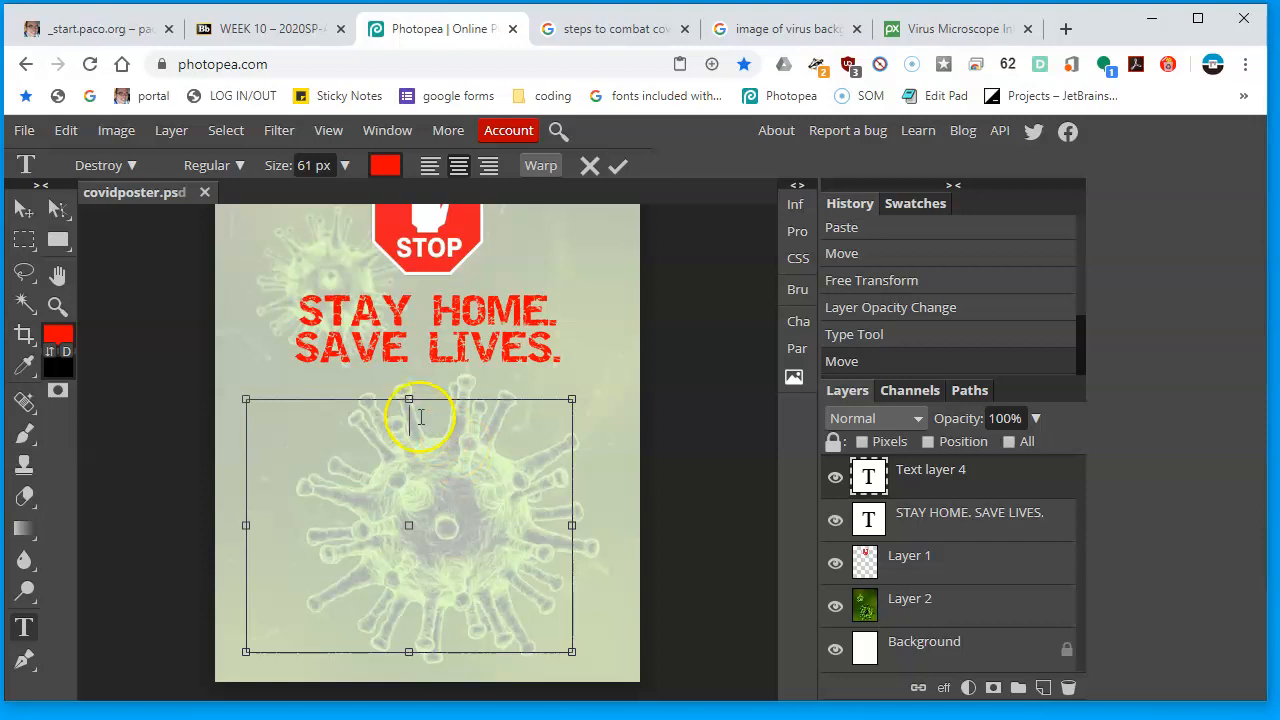
click(66, 130)
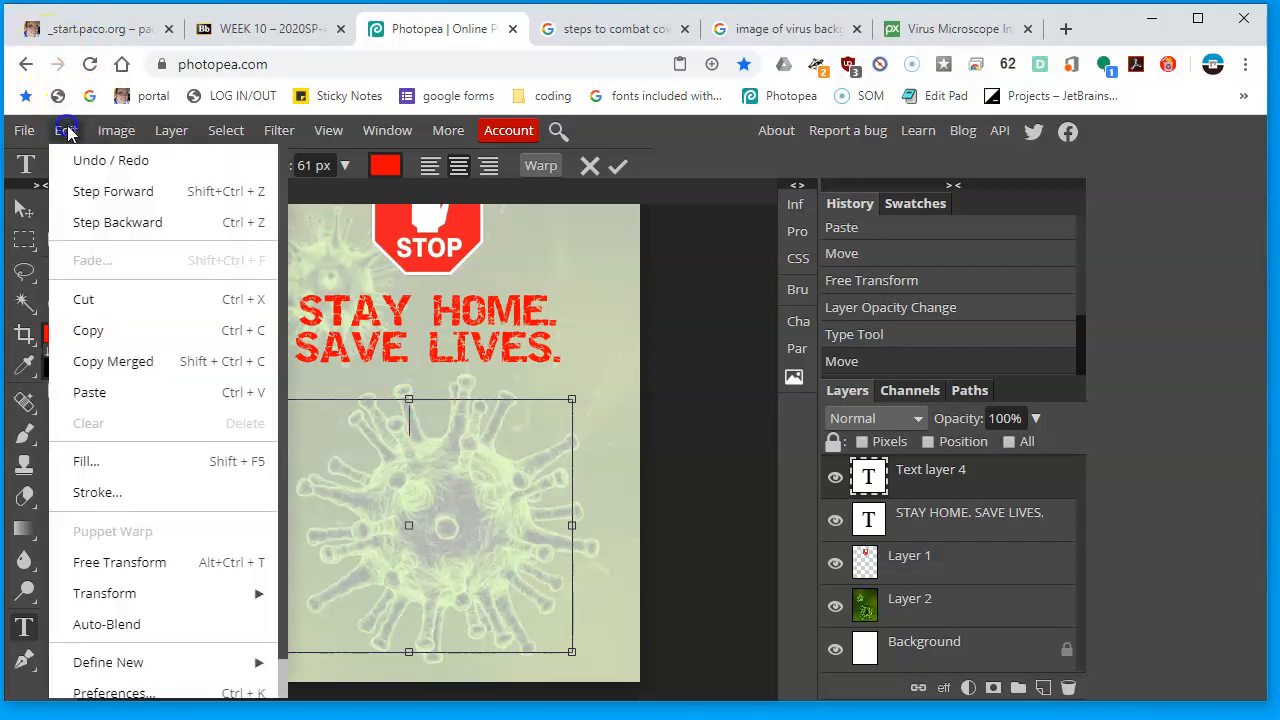
click(120, 386)
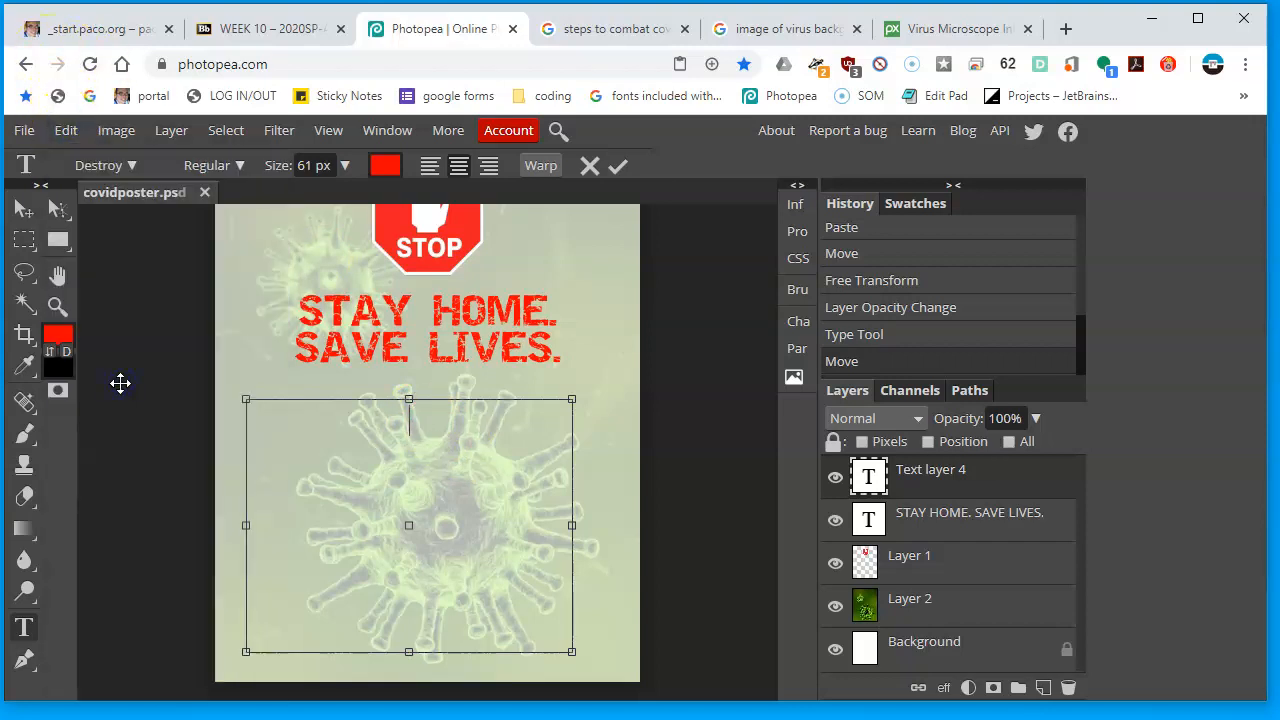
- Copy the selected prevention steps from the search page again and return to the Photopea poster
click(615, 30)
right_click(507, 541)
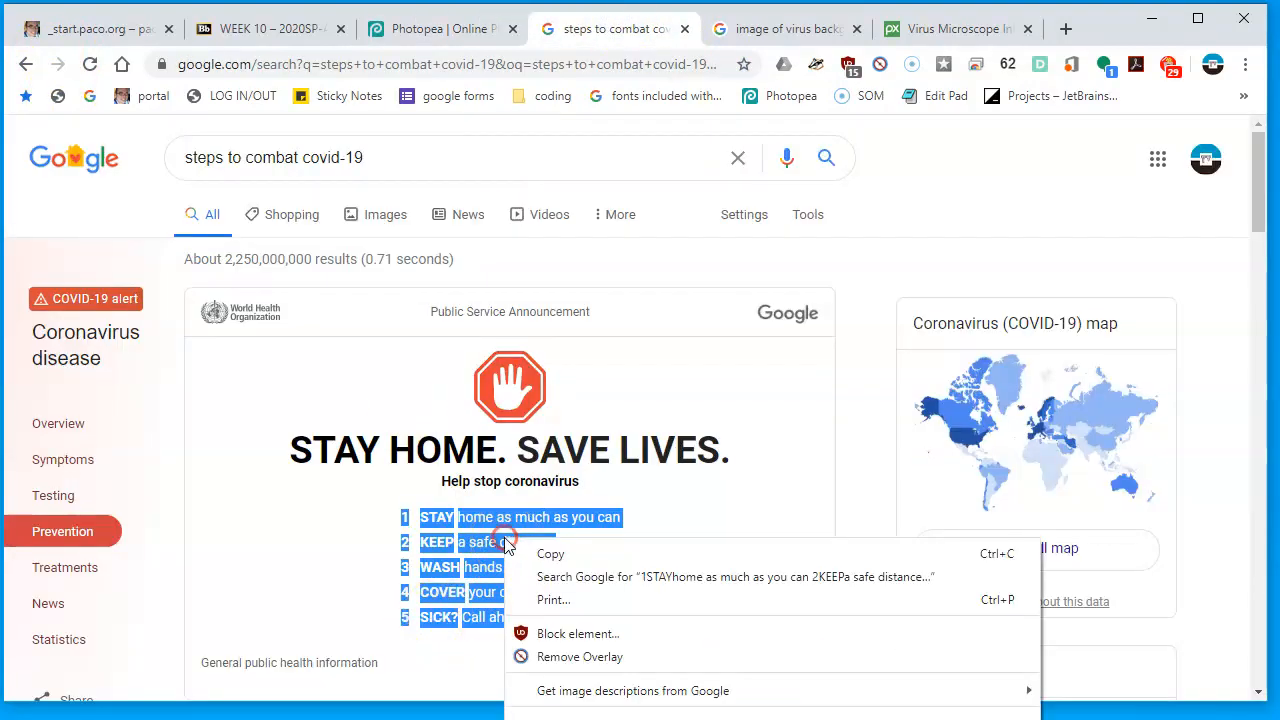
click(545, 555)
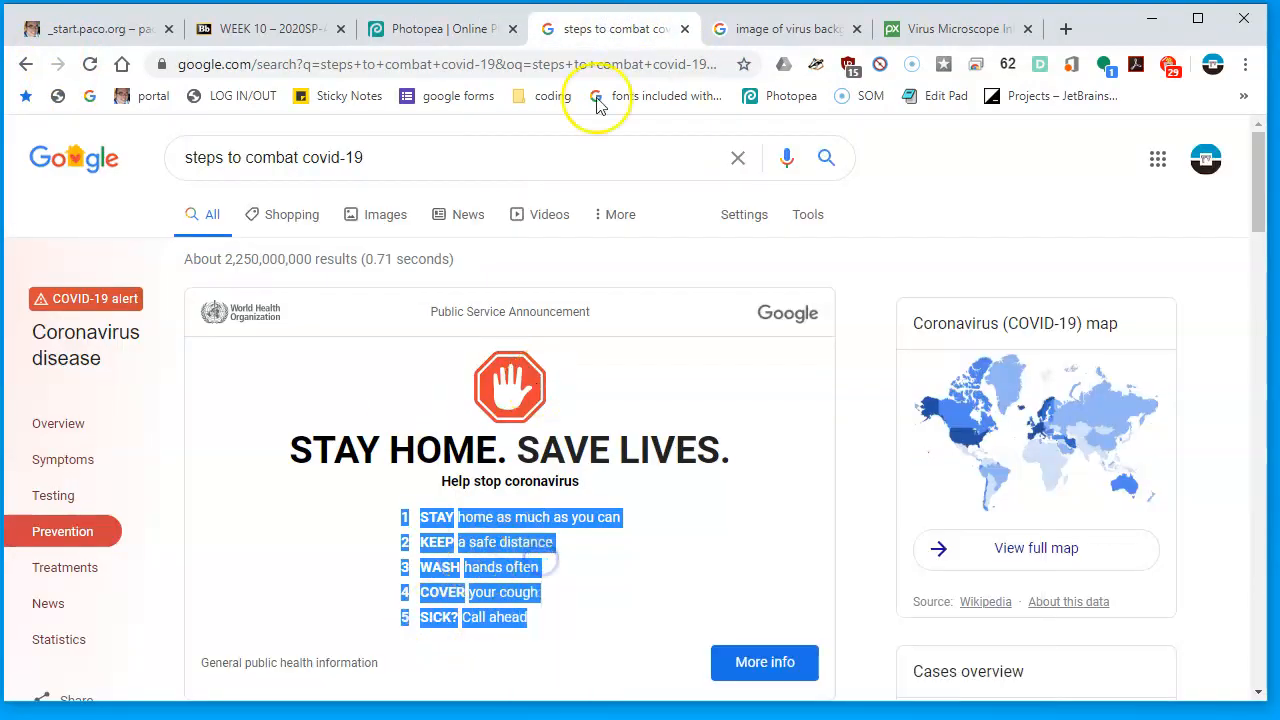
click(413, 29)
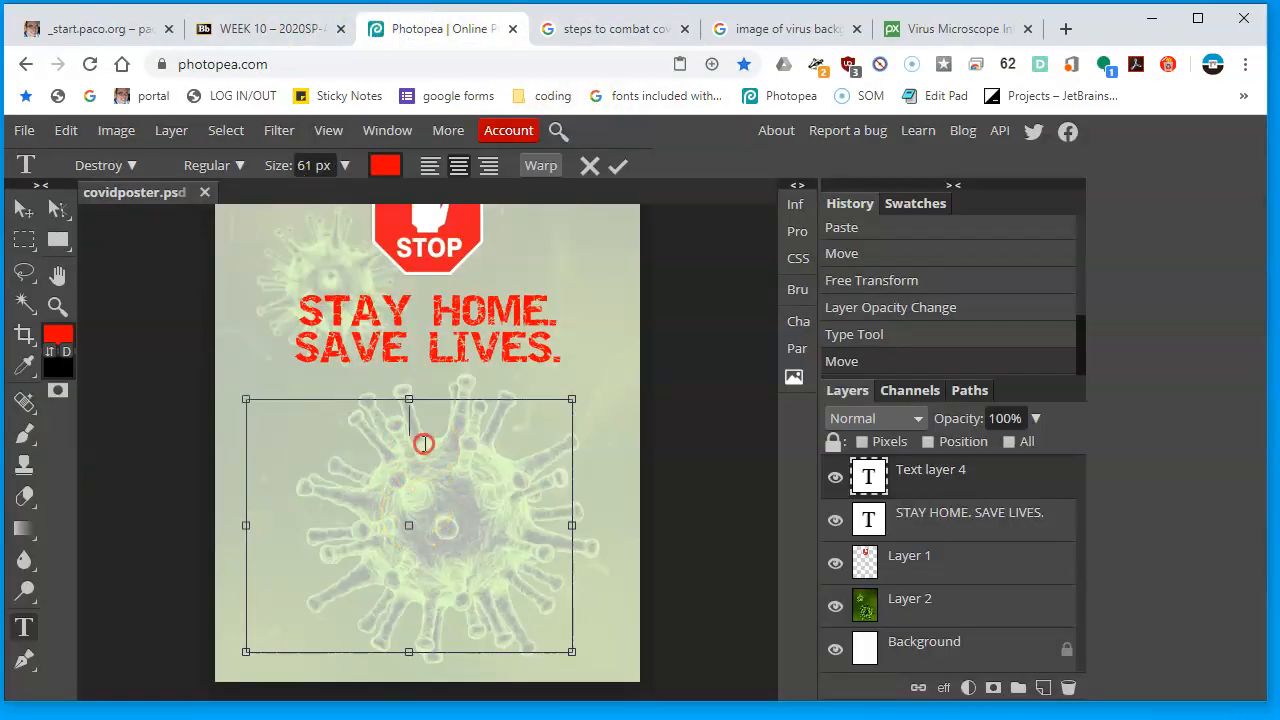
- Leave text editing and delete the empty text box layer
click(456, 530)
click(527, 354)
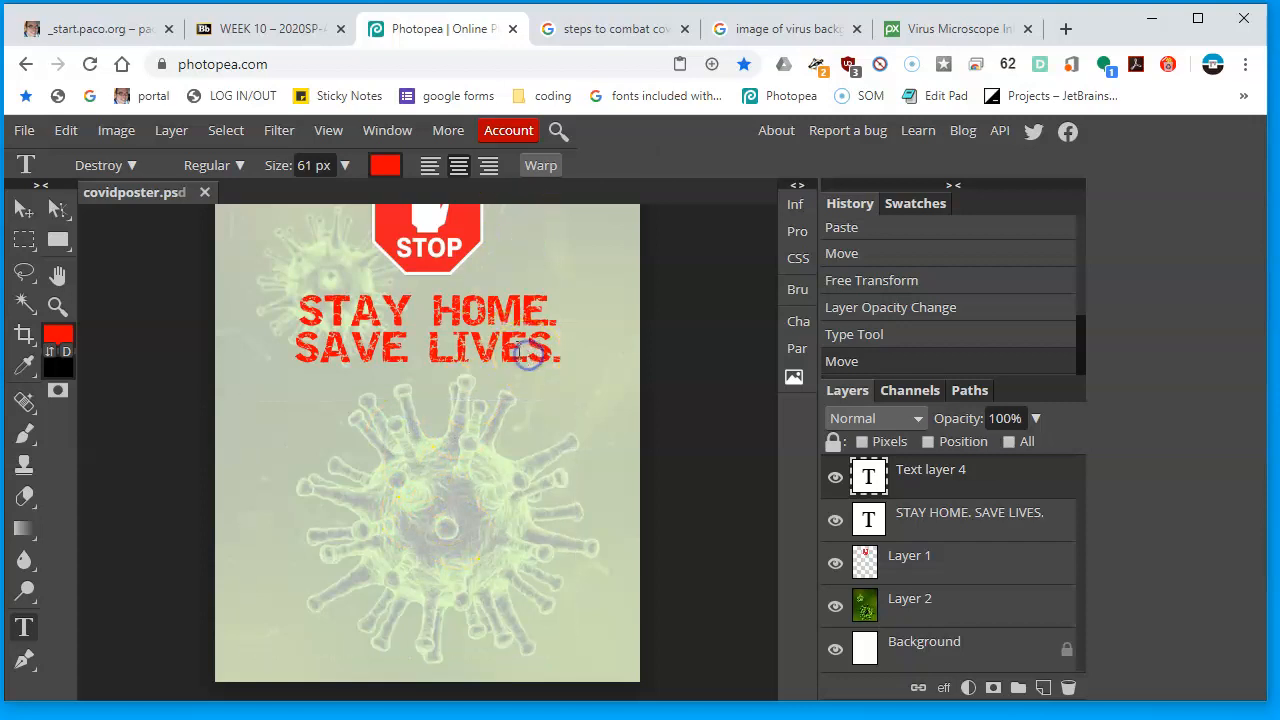
drag(936, 477, 1068, 687)
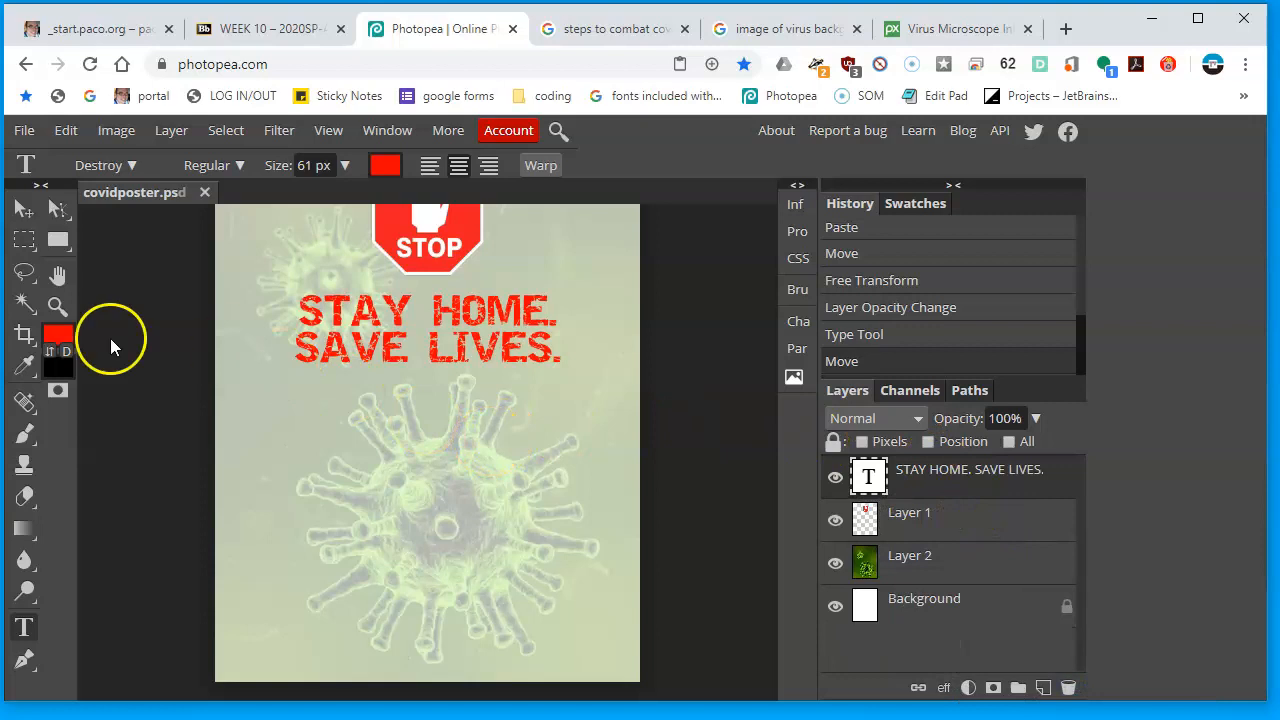
- Try pasting the prevention steps as unboxed text below the heading, and discard that text layer
click(247, 443)
key(ctrl+v)
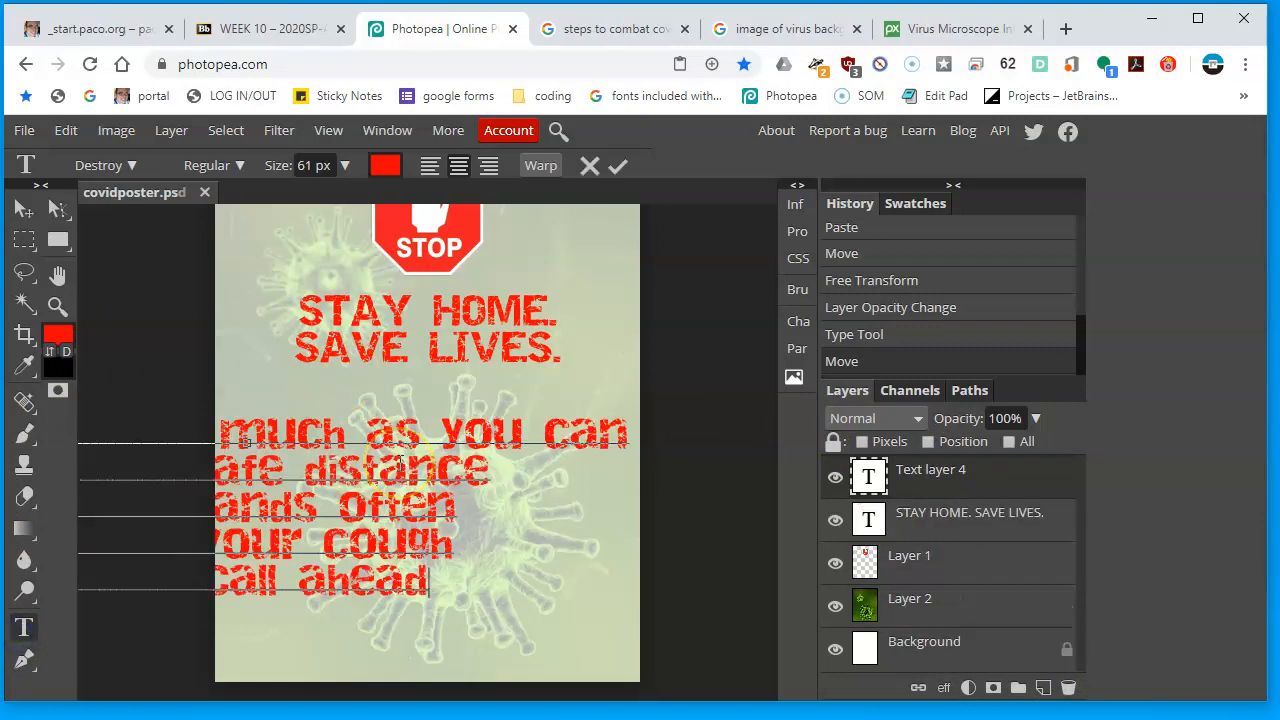
key(ctrl+z)
drag(948, 497, 1065, 684)
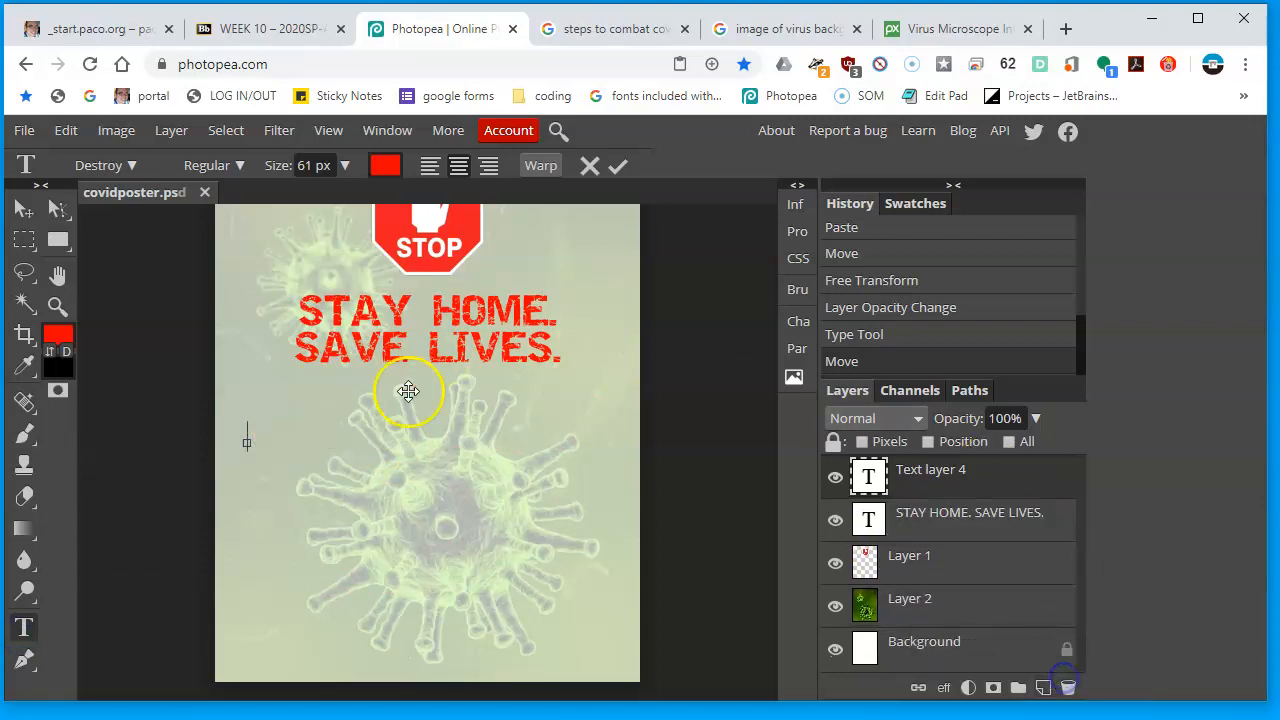
drag(945, 470, 1066, 680)
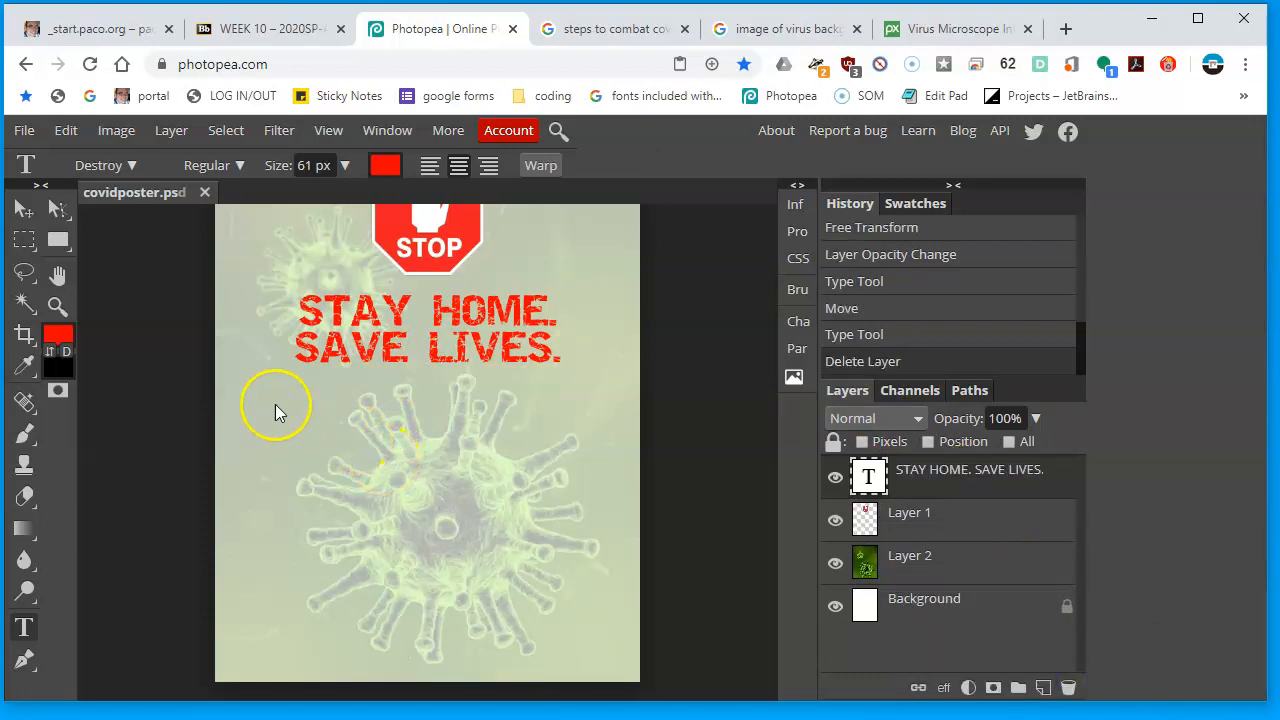
- Draw a text box over the large virus below the heading and paste the prevention steps into it
drag(272, 406, 596, 646)
key(ctrl+v)
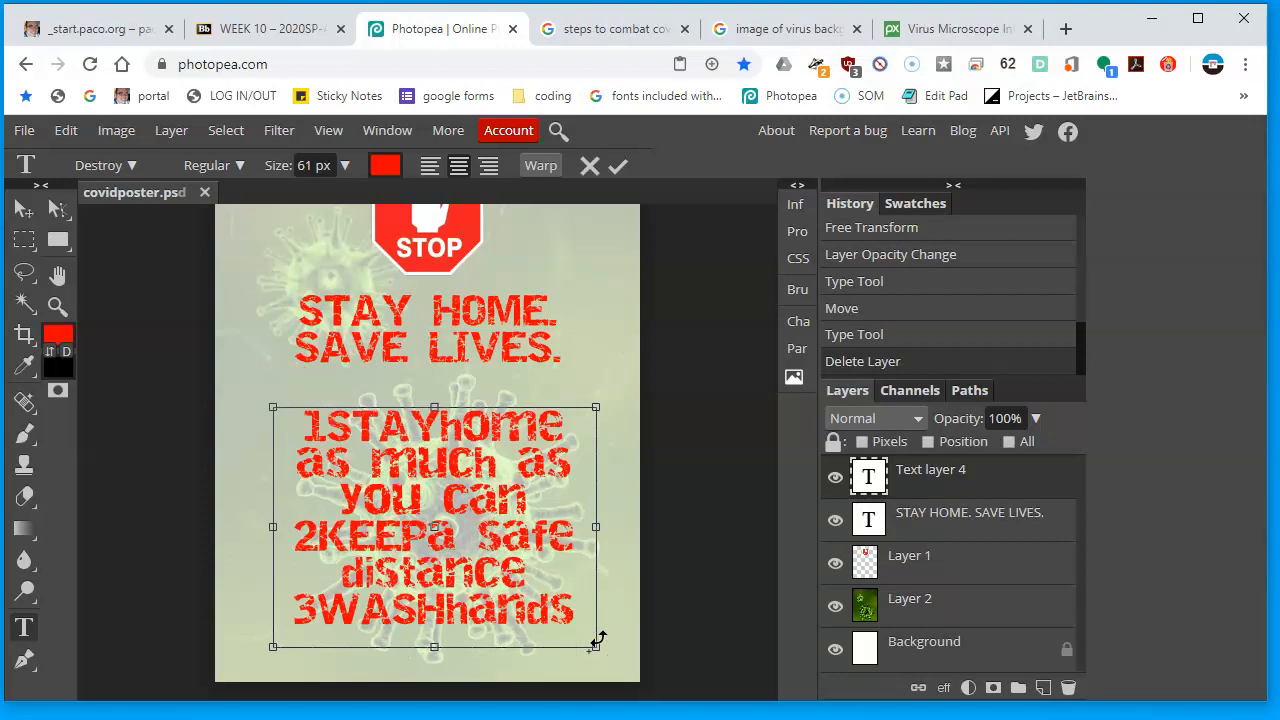
- Change the font of all the pasted prevention steps to Crimson Text
key(ctrl+a)
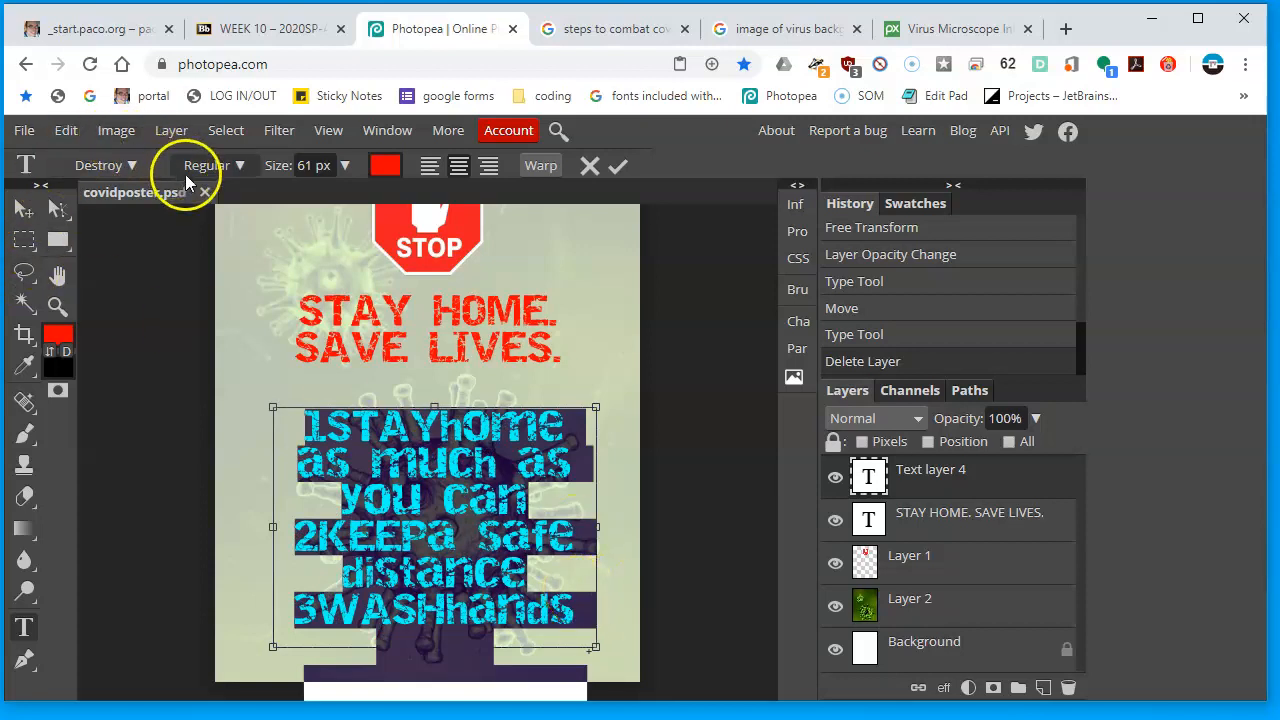
click(128, 166)
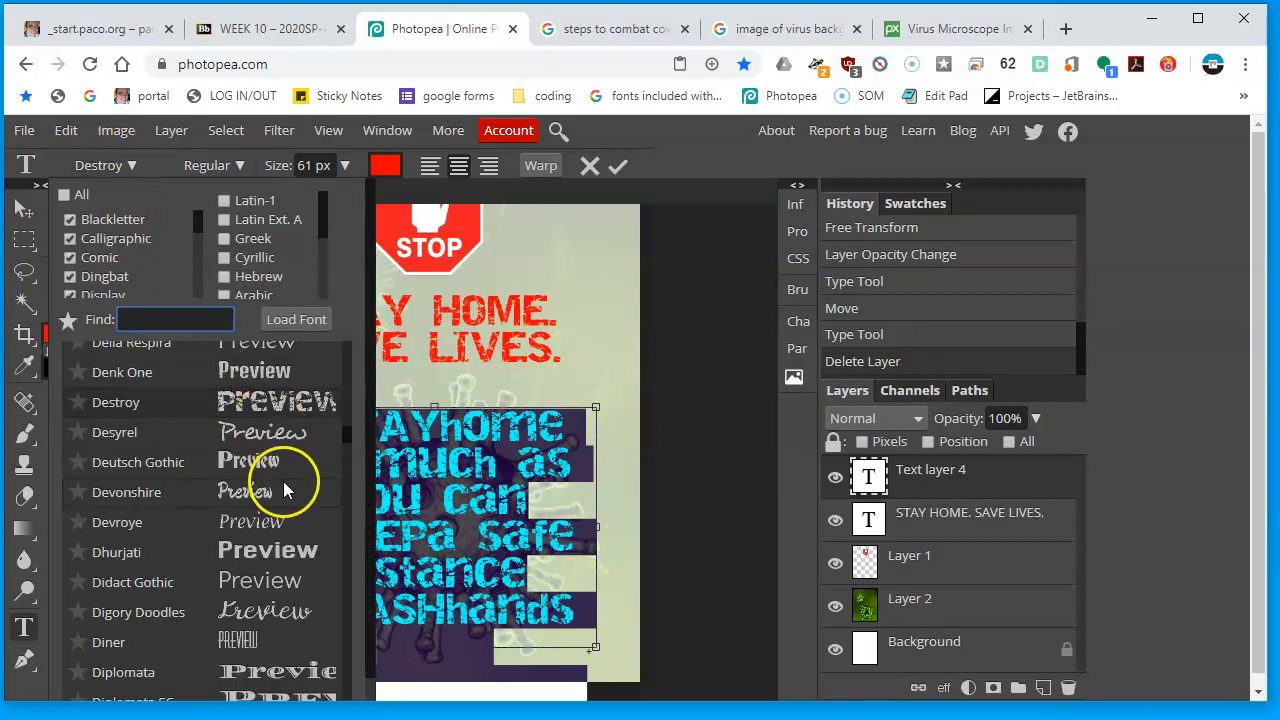
scroll(284, 489, up, 4)
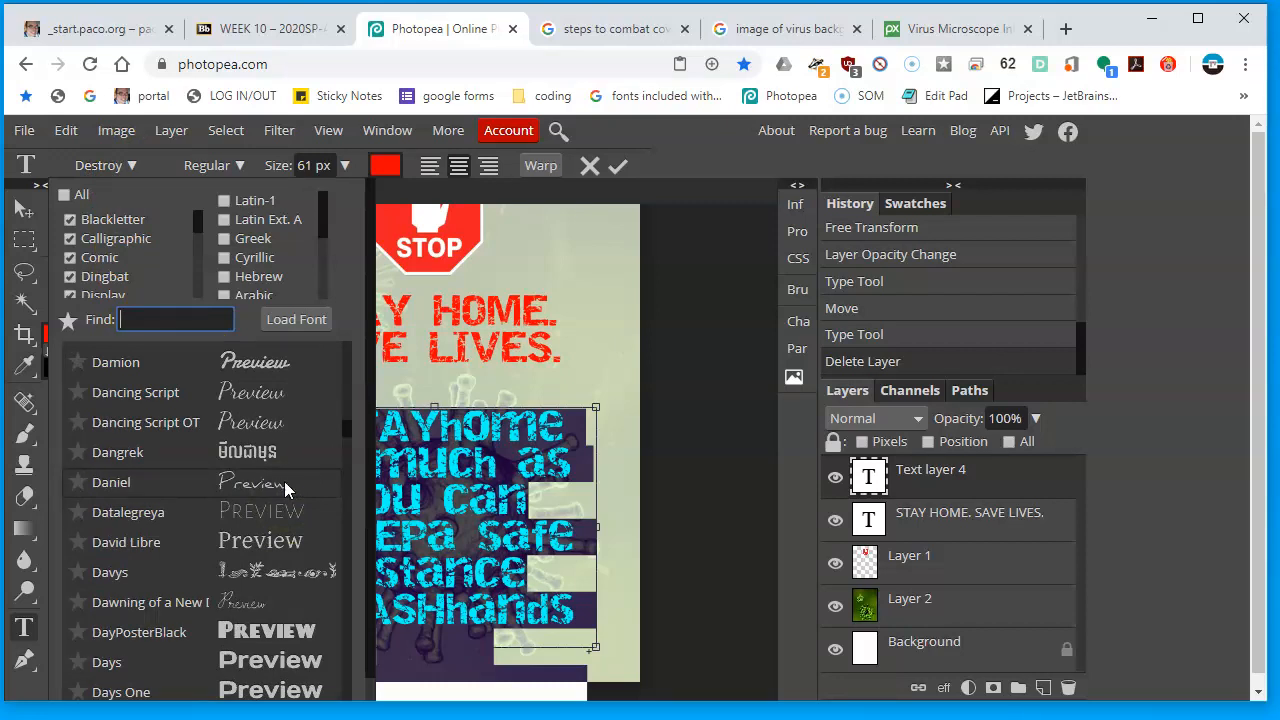
scroll(284, 481, up, 4)
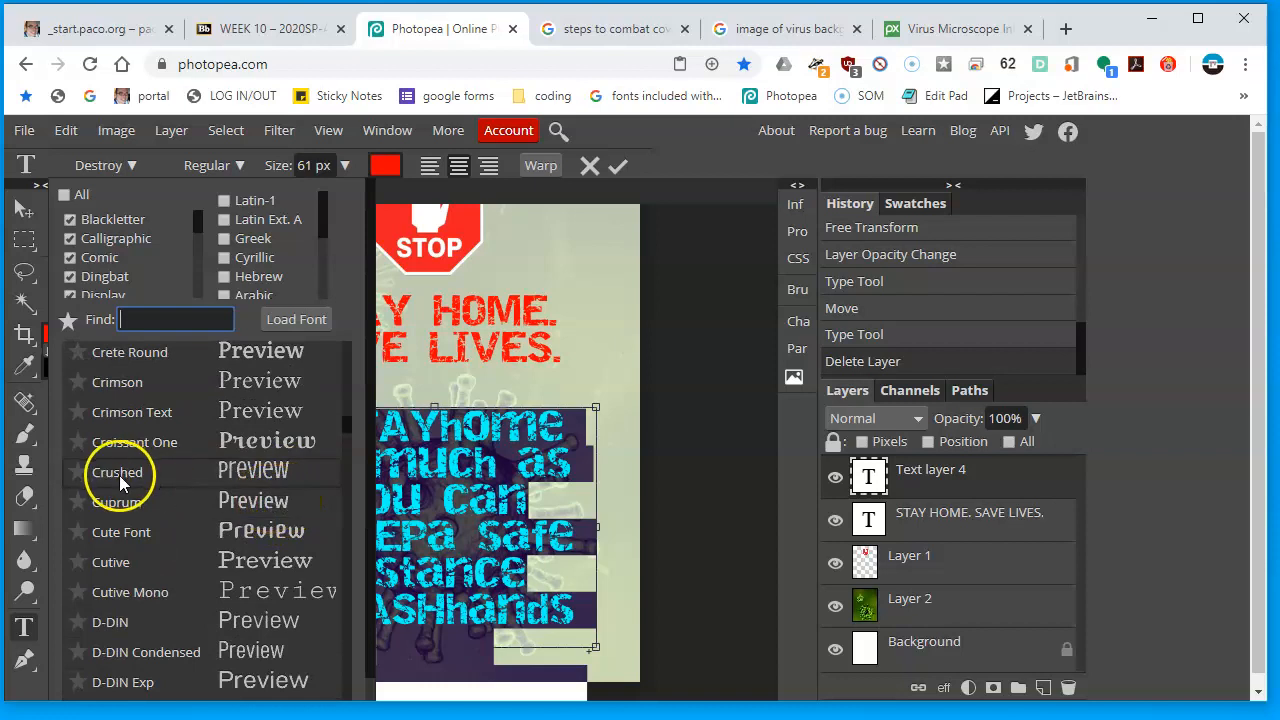
click(182, 410)
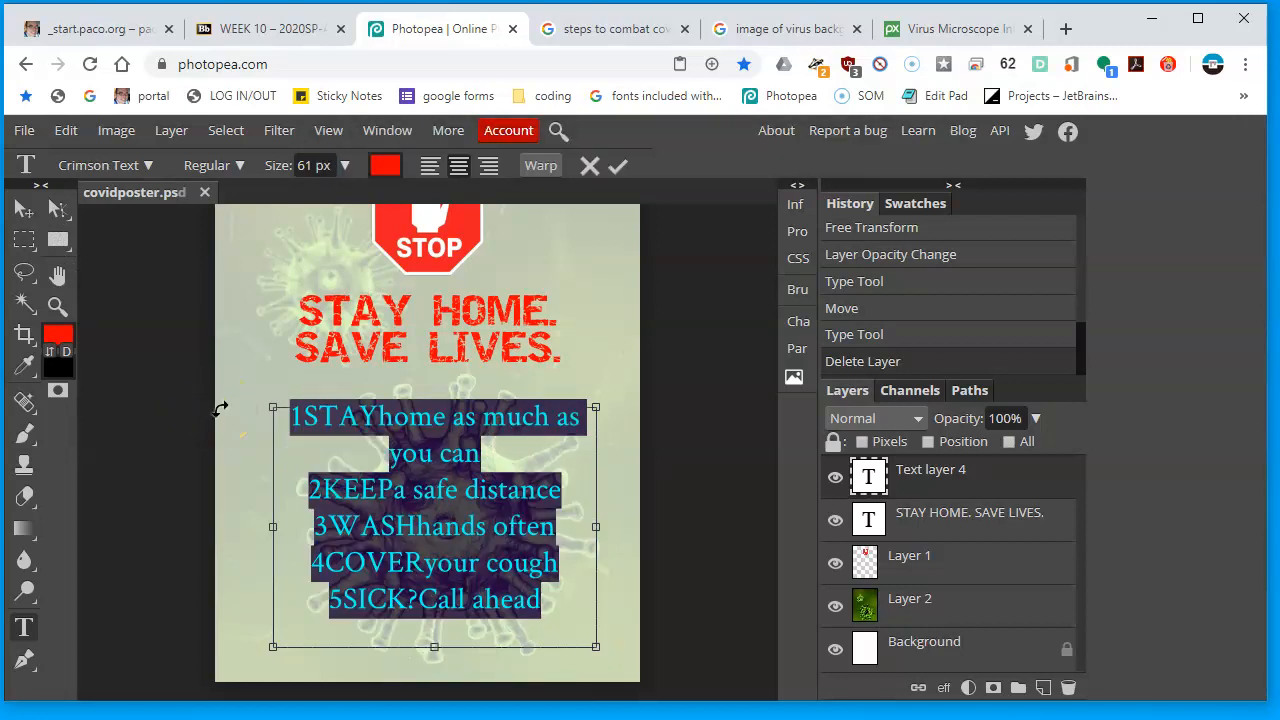
- Left-align the prevention steps and set their text colour to black (000000)
click(430, 166)
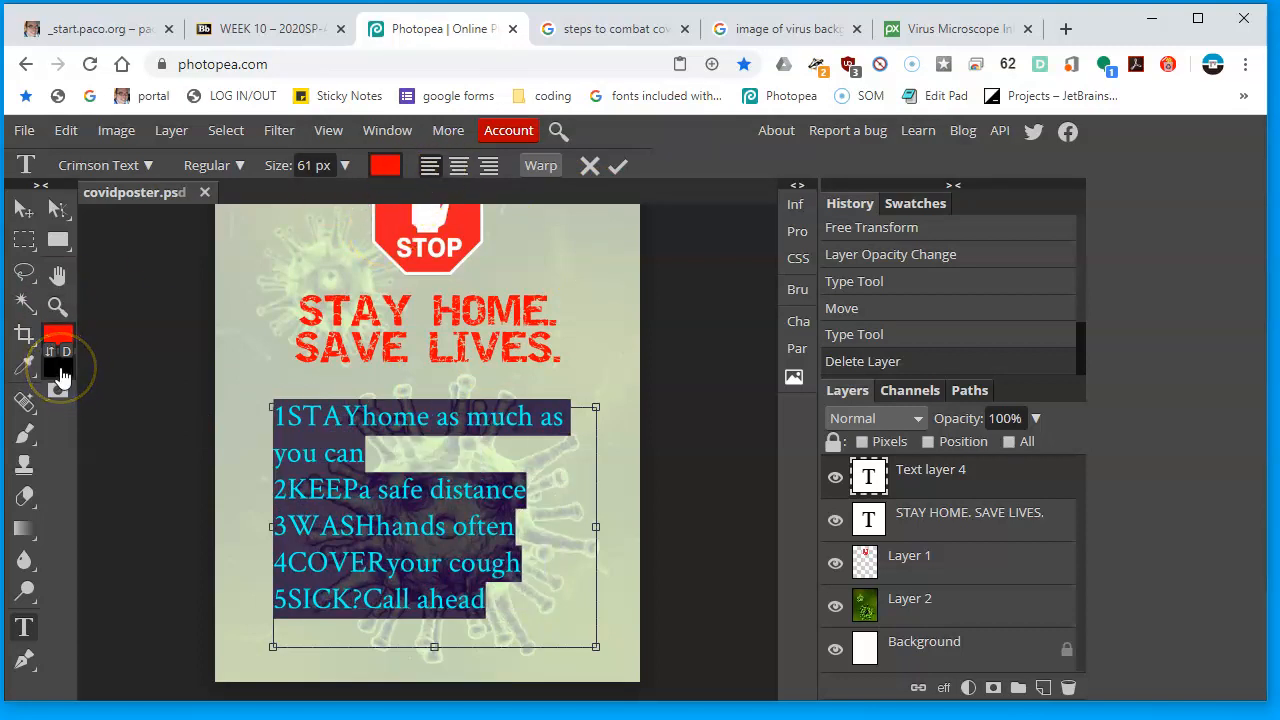
click(385, 165)
drag(250, 420, 80, 660)
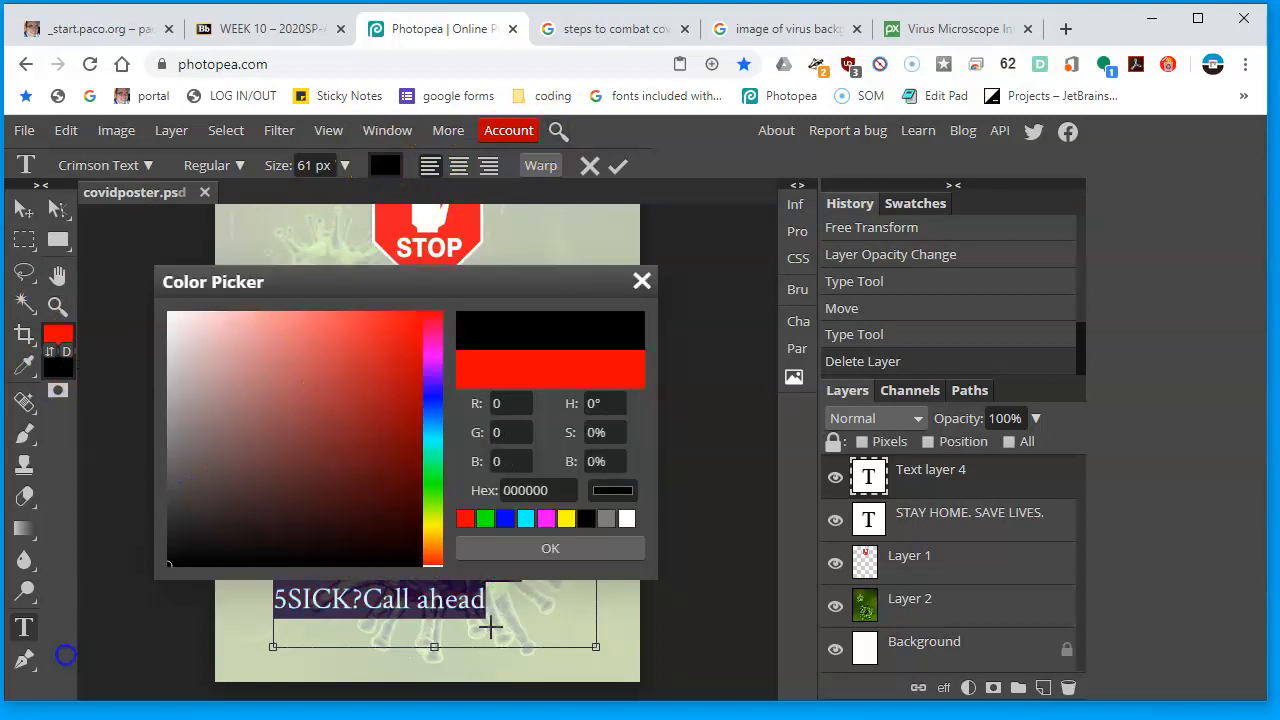
click(592, 548)
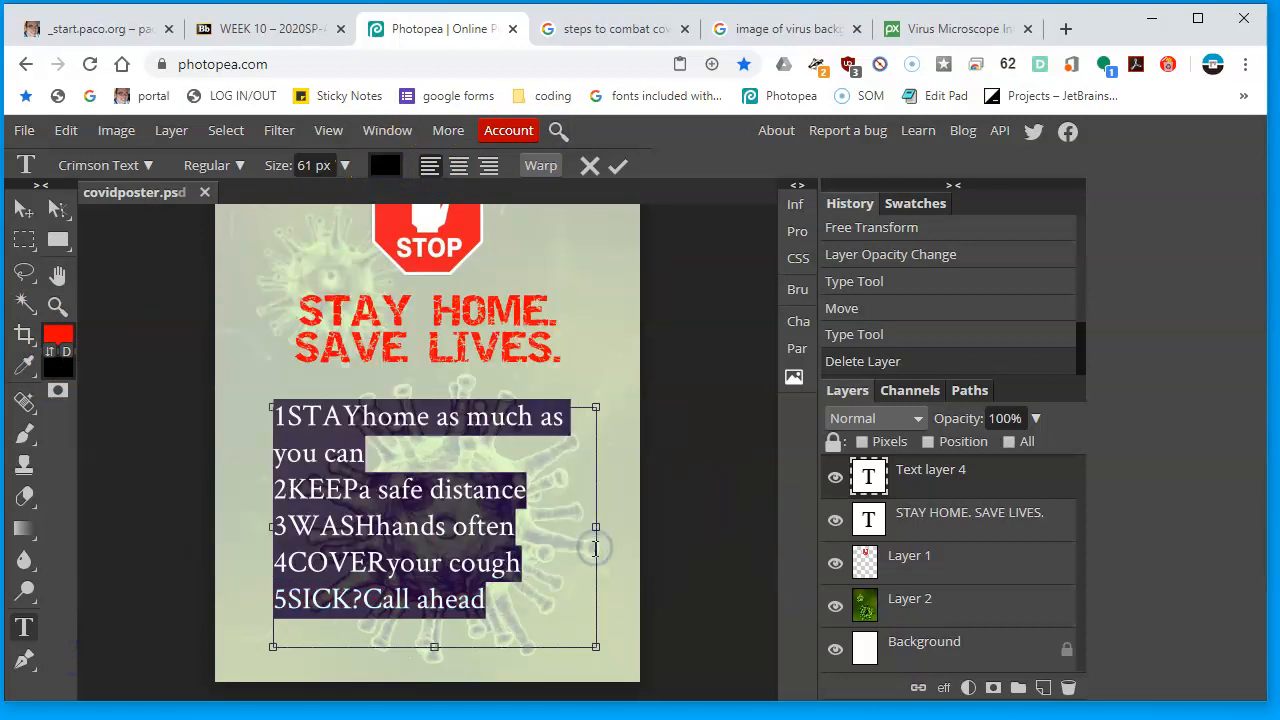
- Insert the missing spaces after KEEP, WASH, COVER and SICK? in the prevention steps
click(390, 452)
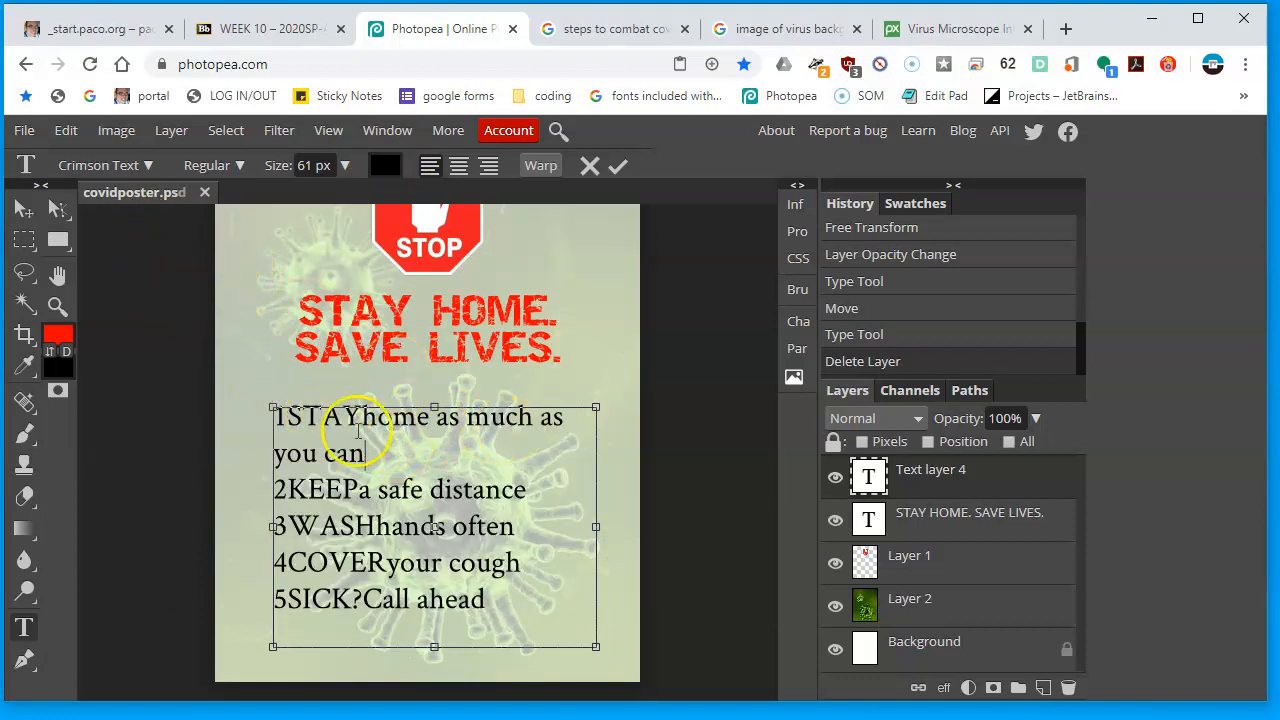
click(356, 491)
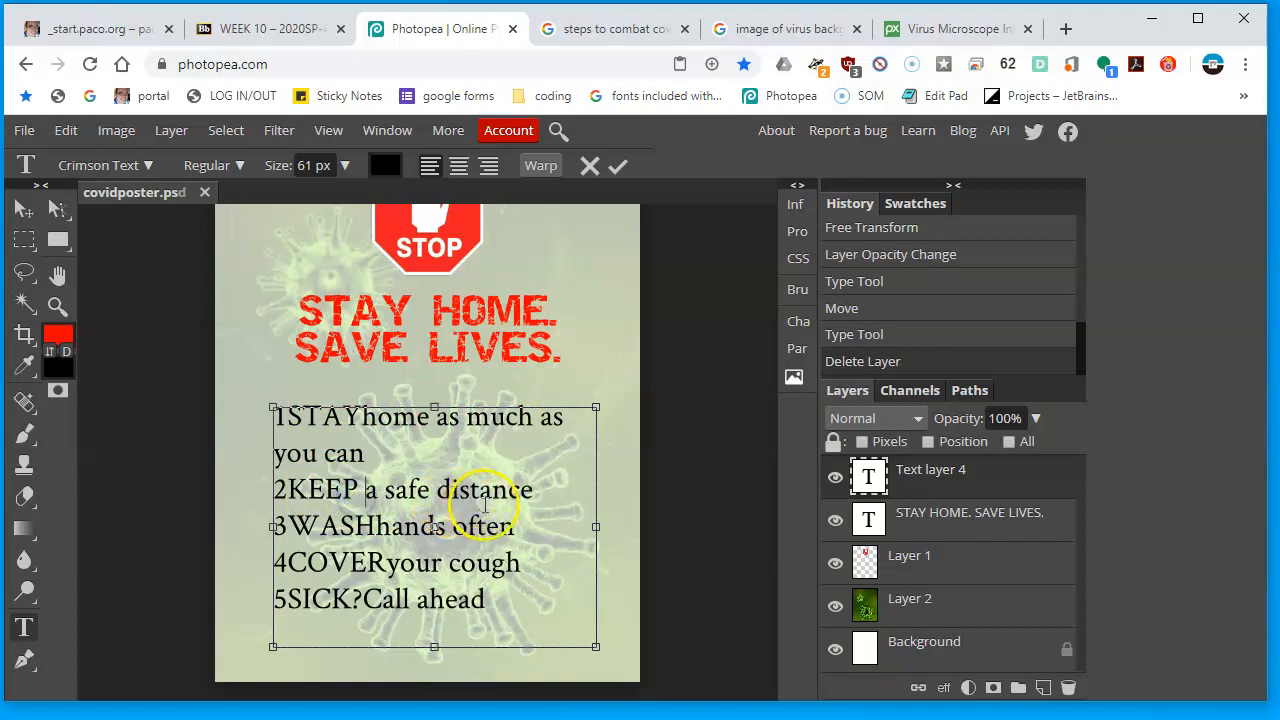
click(376, 526)
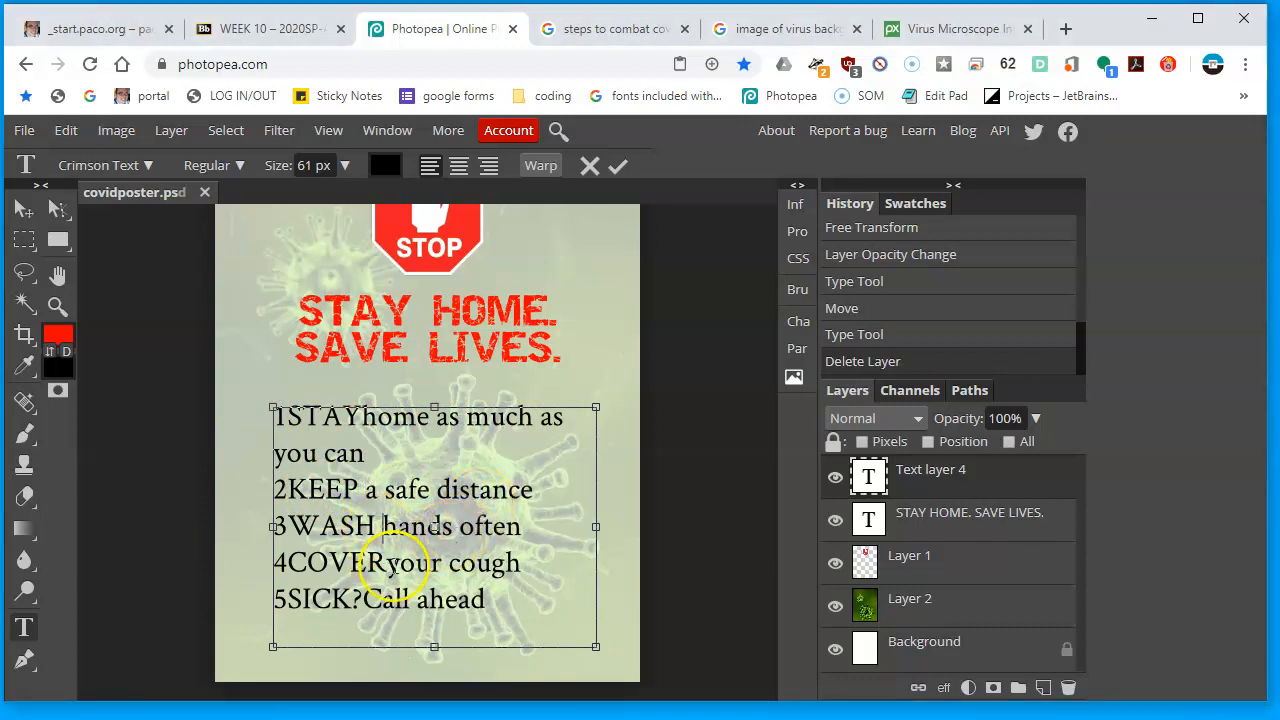
click(365, 600)
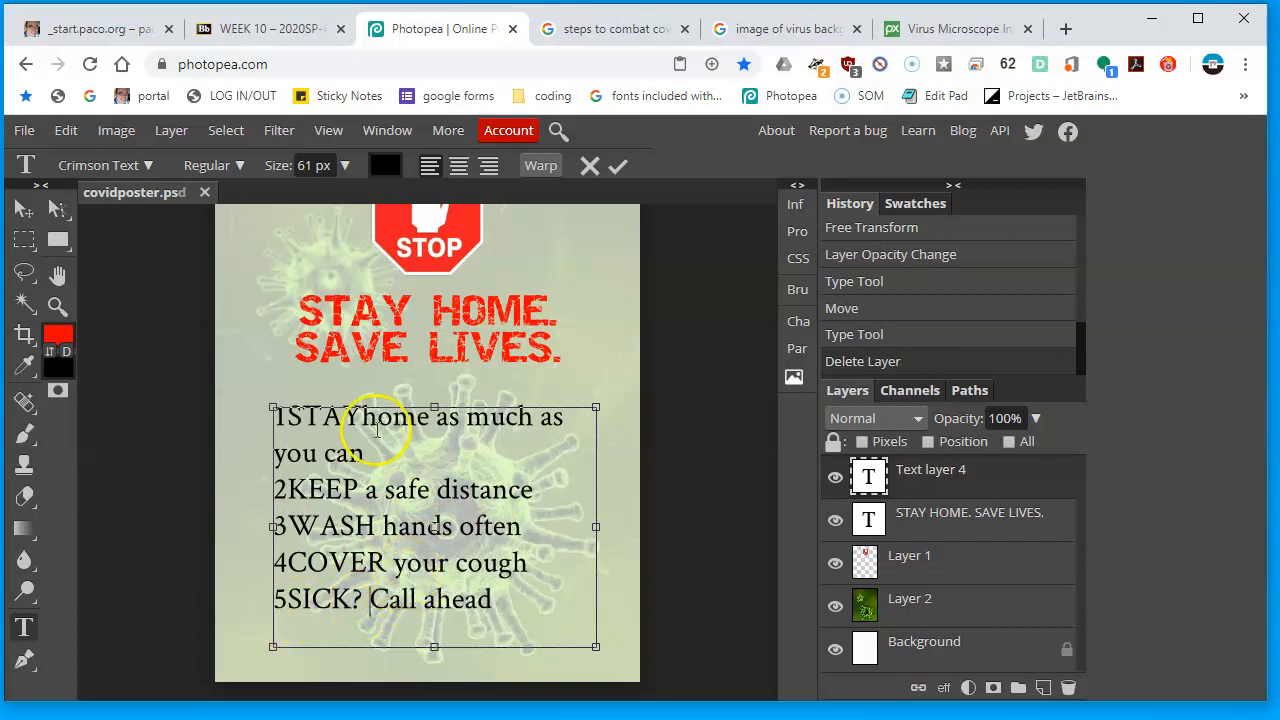
- Add a period and a space after each step number from 1 to 5, and a space after STAY
click(287, 417)
text(. )
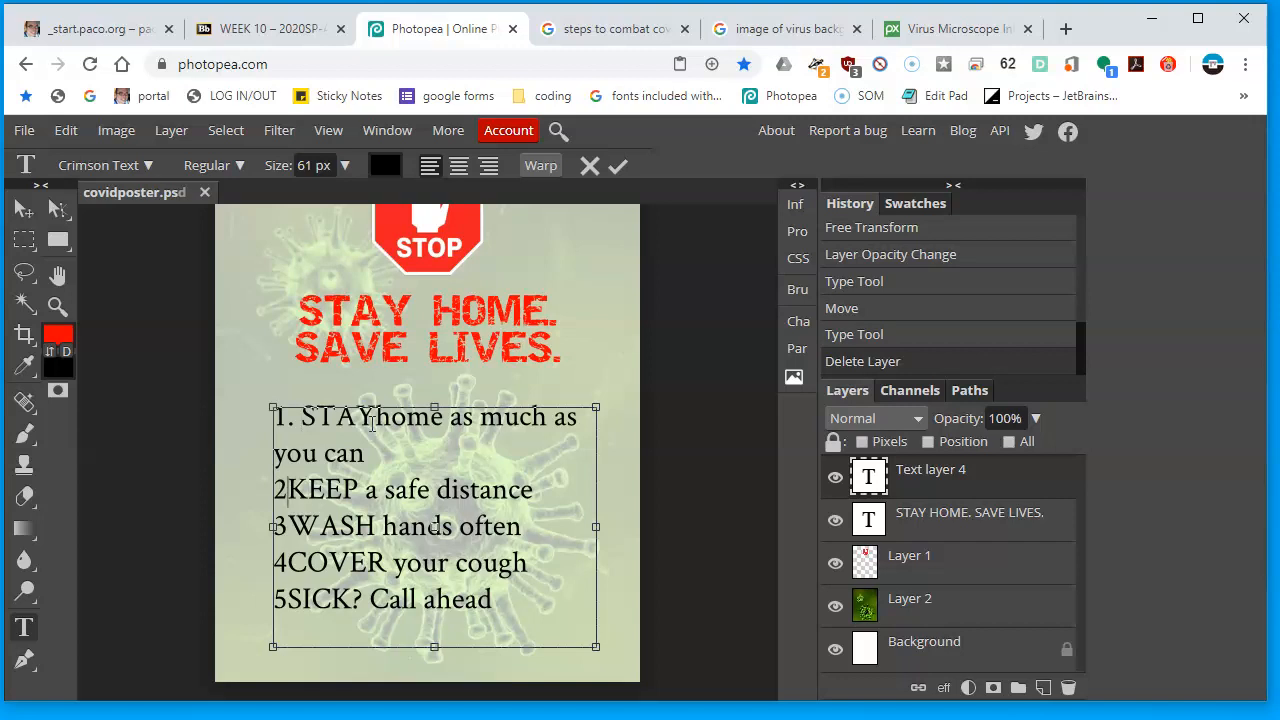
text(.)
key(Down)
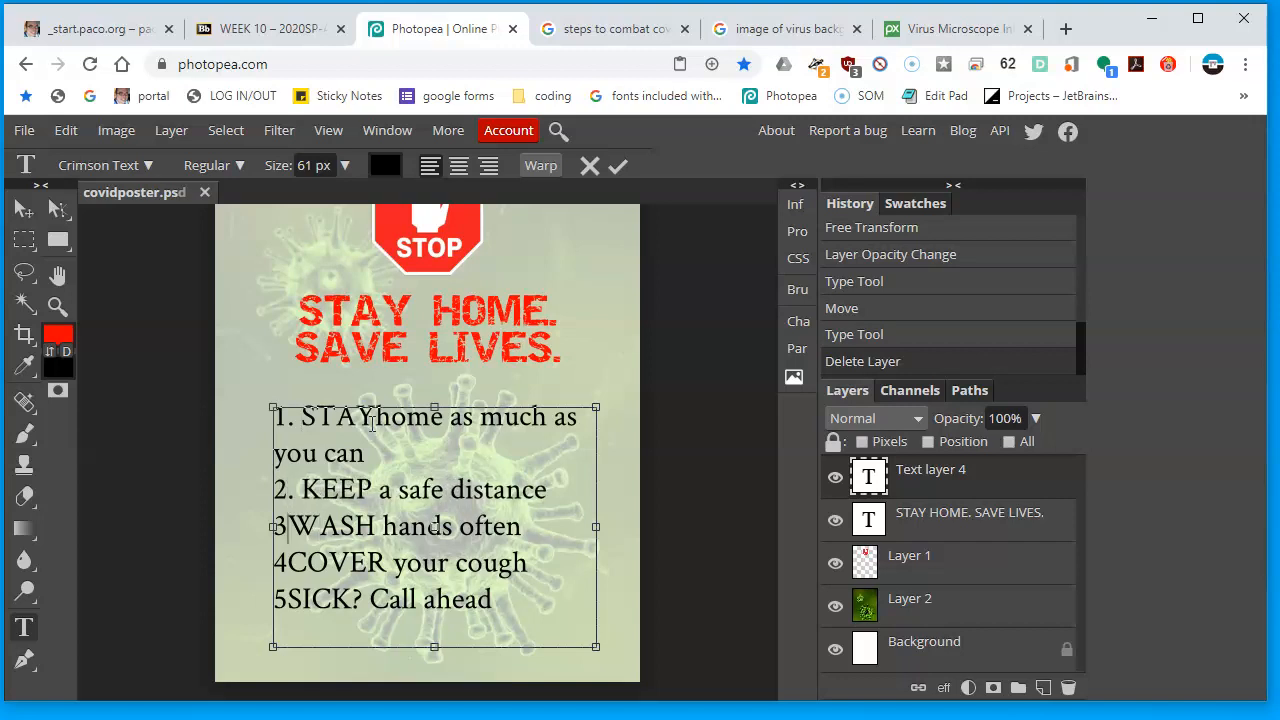
text(. )
text(.)
key(Down)
text(.)
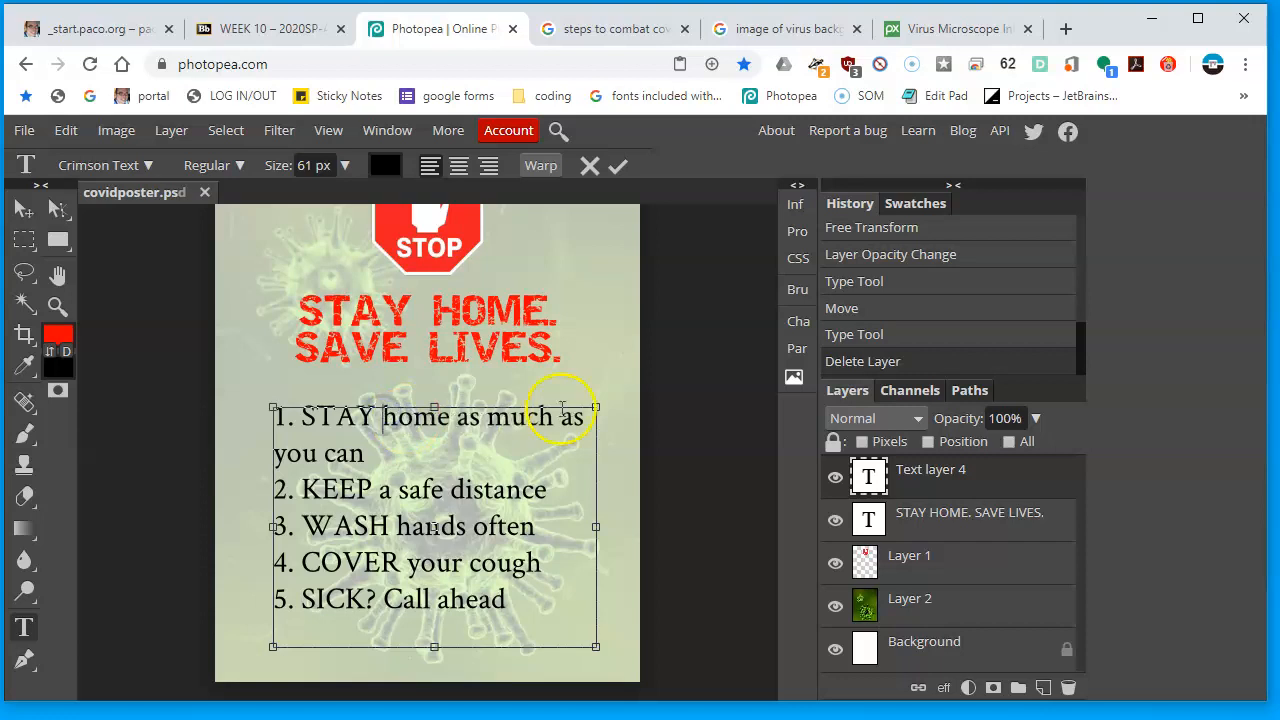
- Make the word STAY in the first prevention step bold
double_click(336, 413)
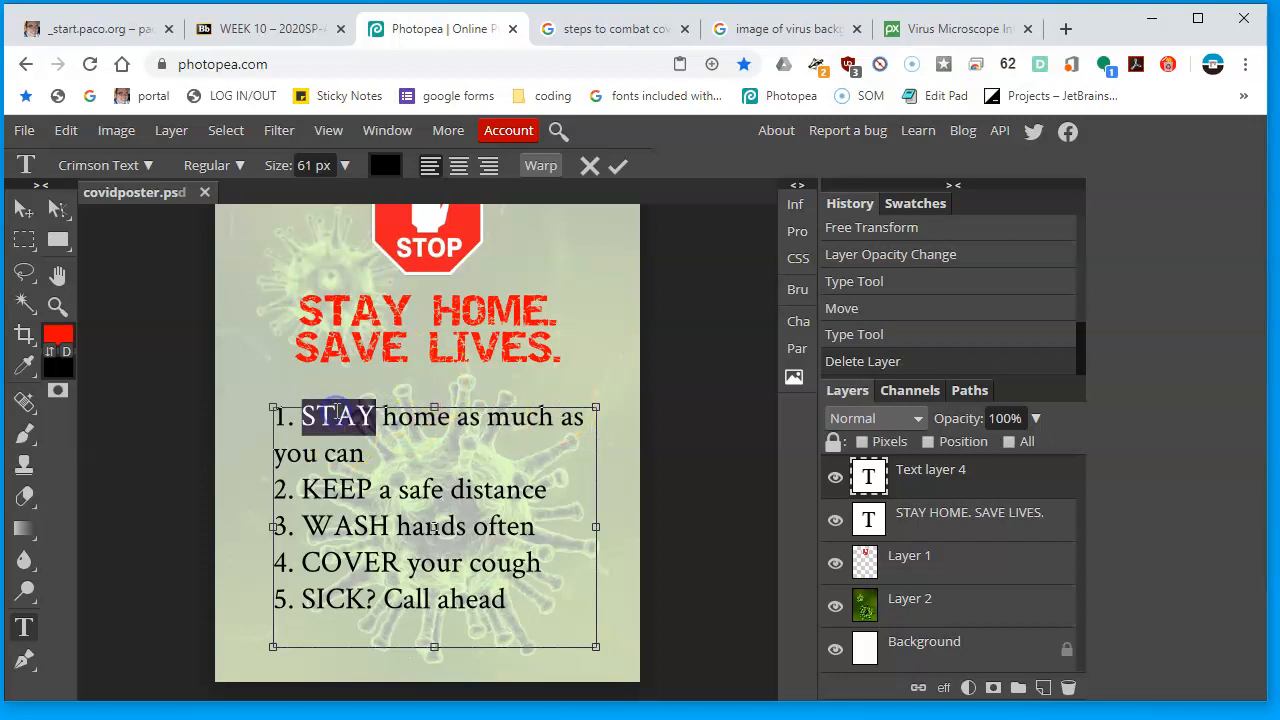
click(238, 166)
click(240, 166)
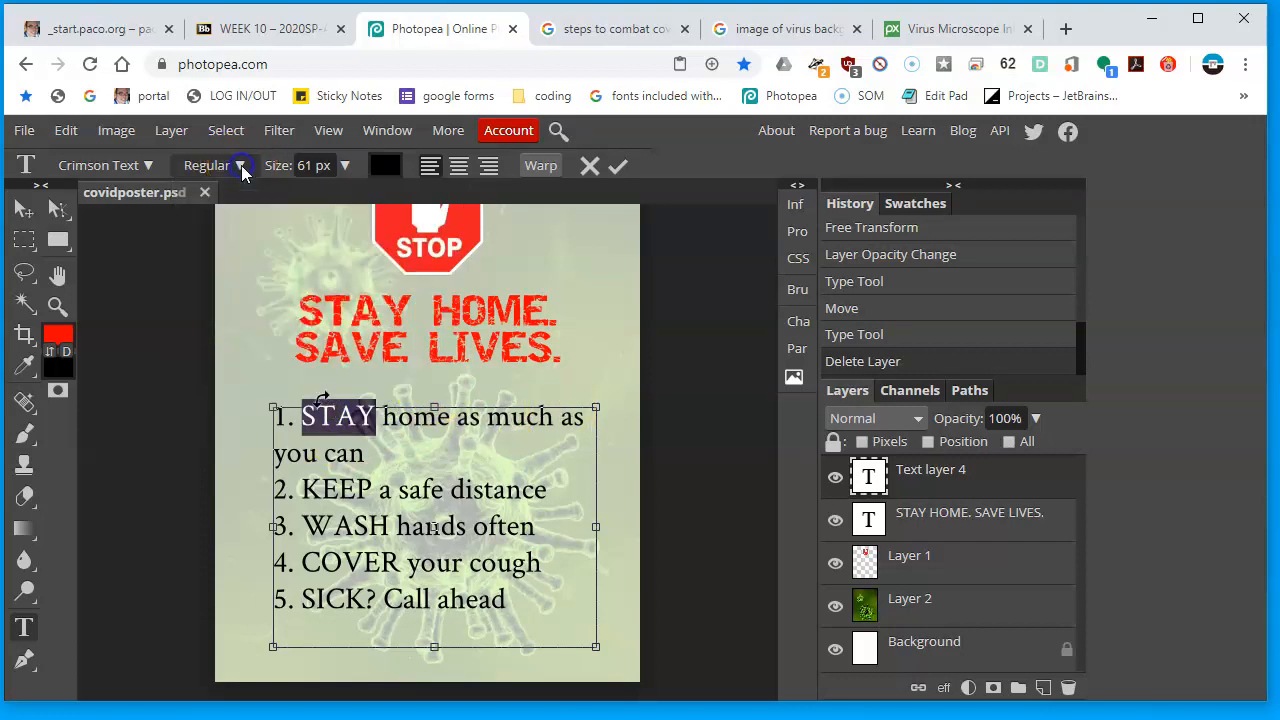
click(236, 167)
click(236, 325)
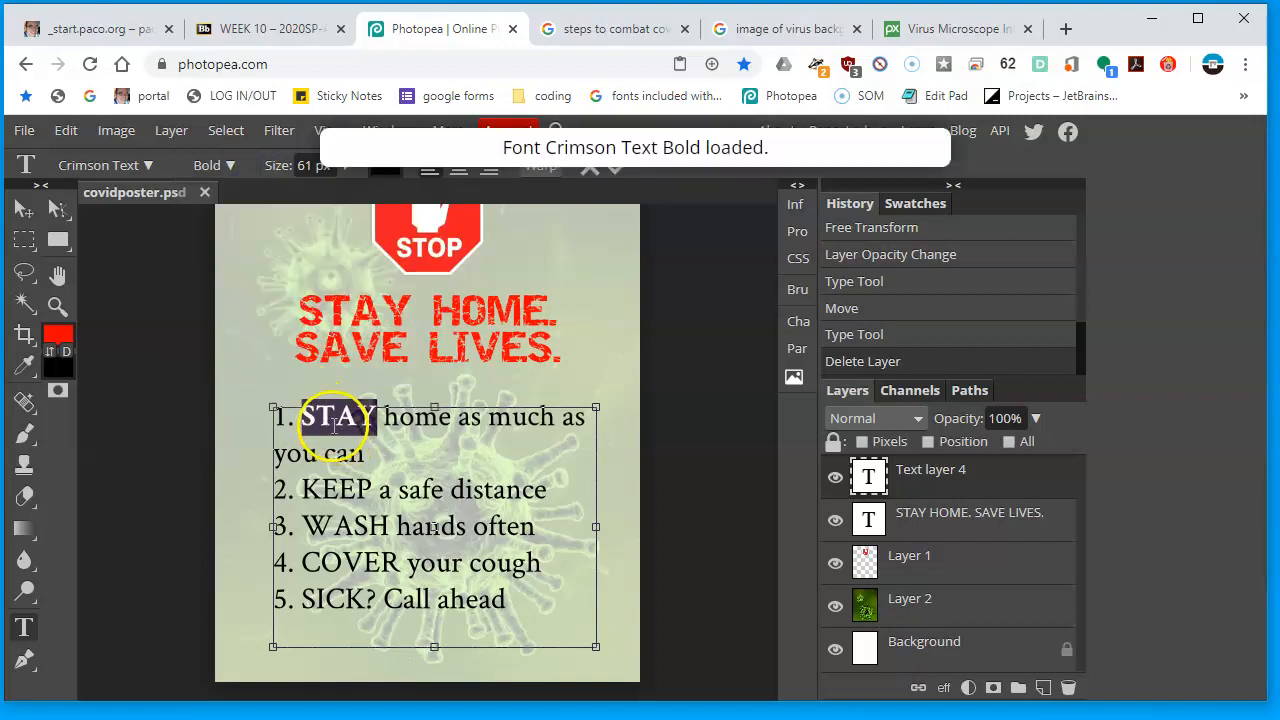
- Make the words KEEP and WASH in steps 2 and 3 bold
double_click(324, 487)
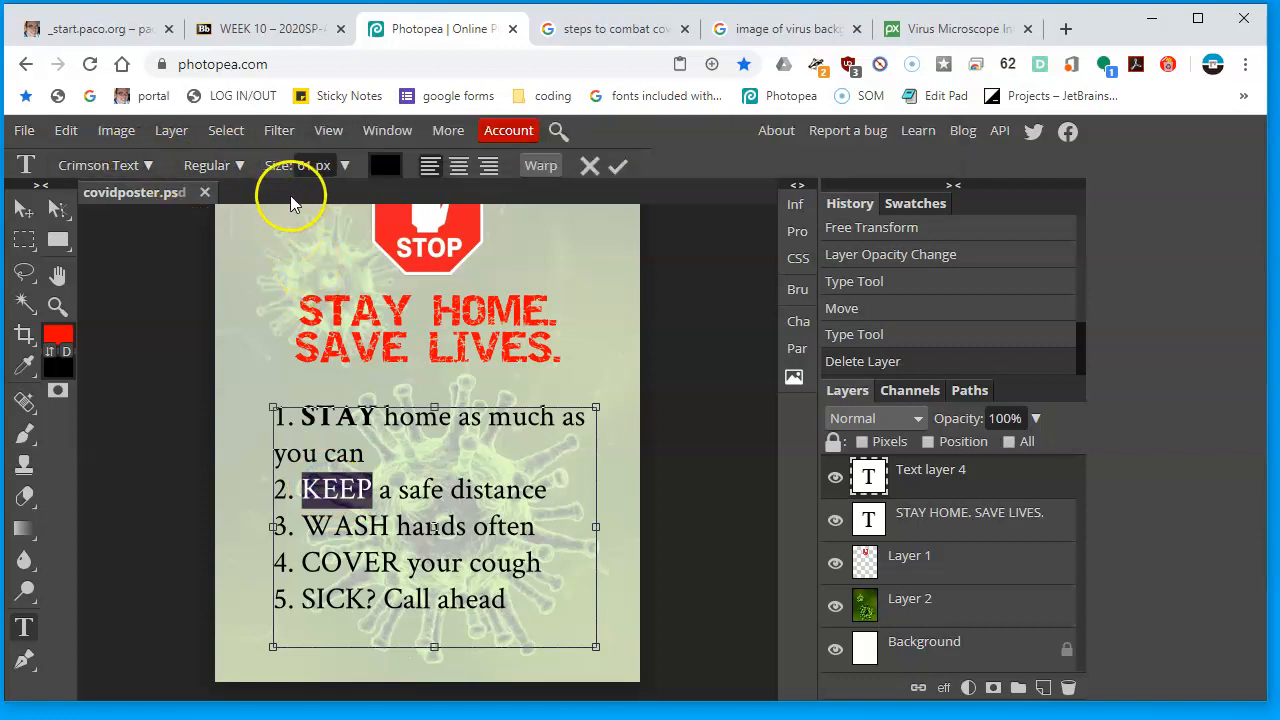
click(236, 167)
click(228, 322)
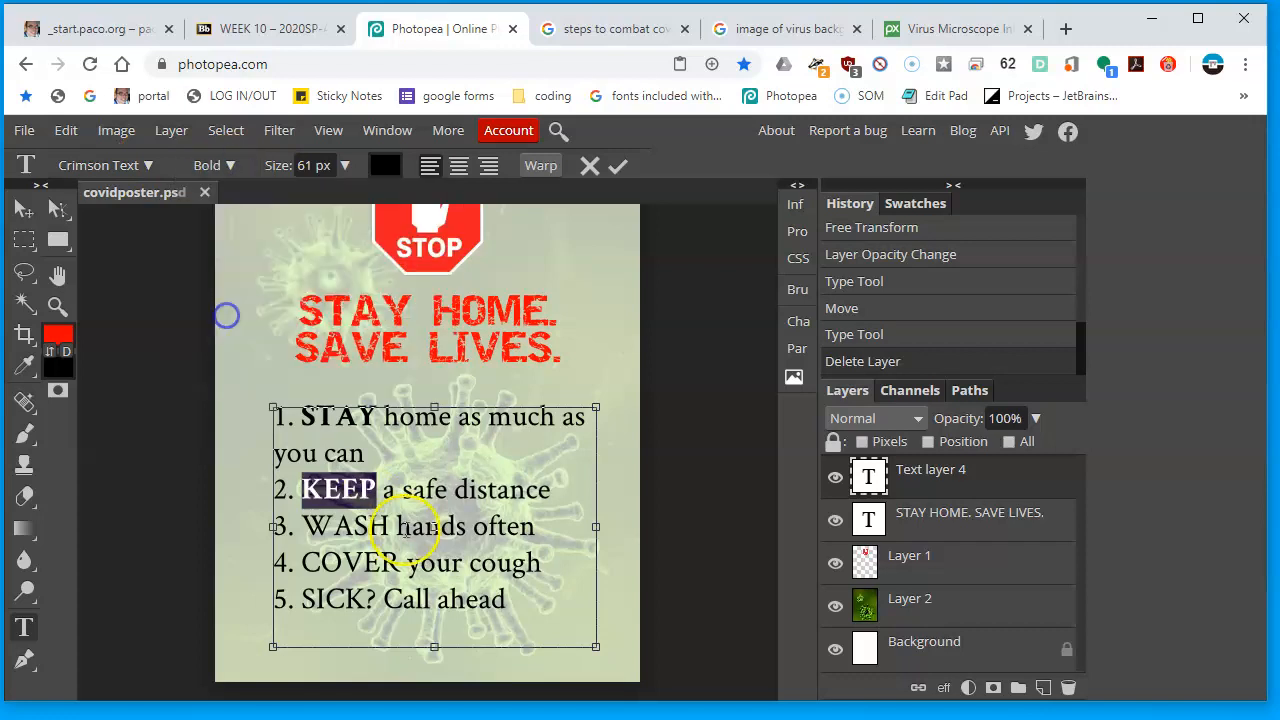
double_click(345, 525)
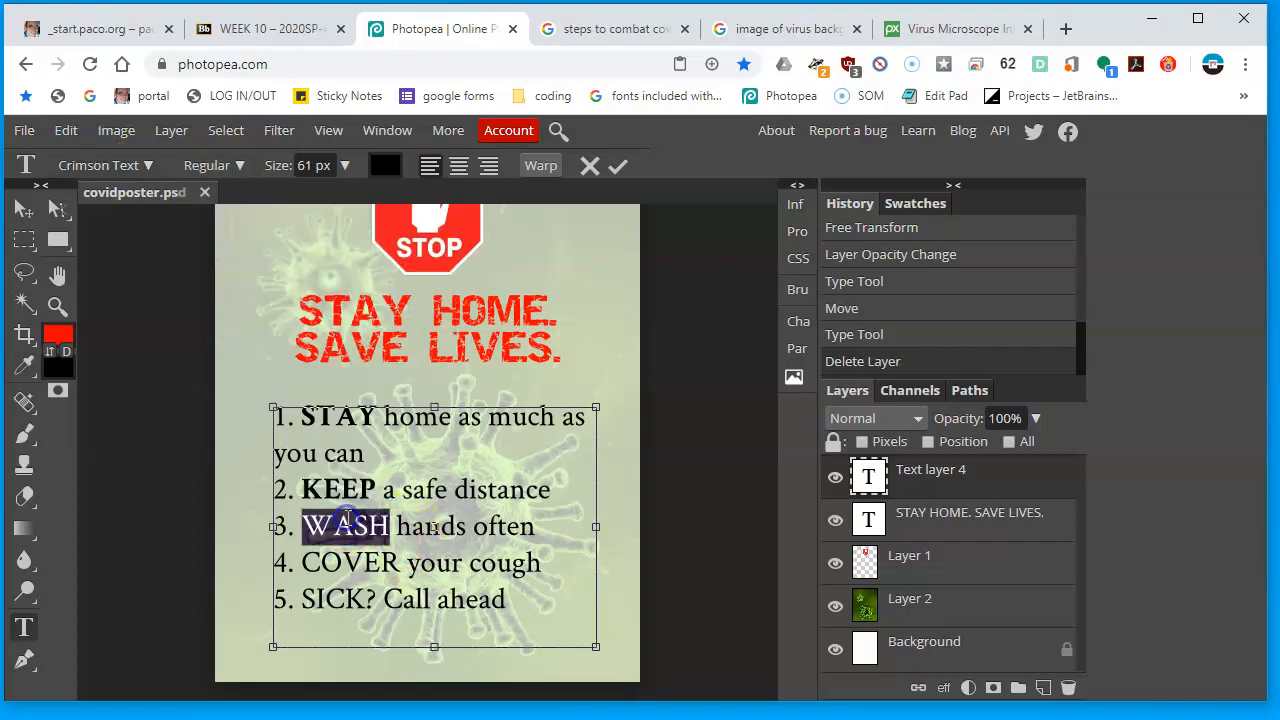
click(236, 166)
click(235, 322)
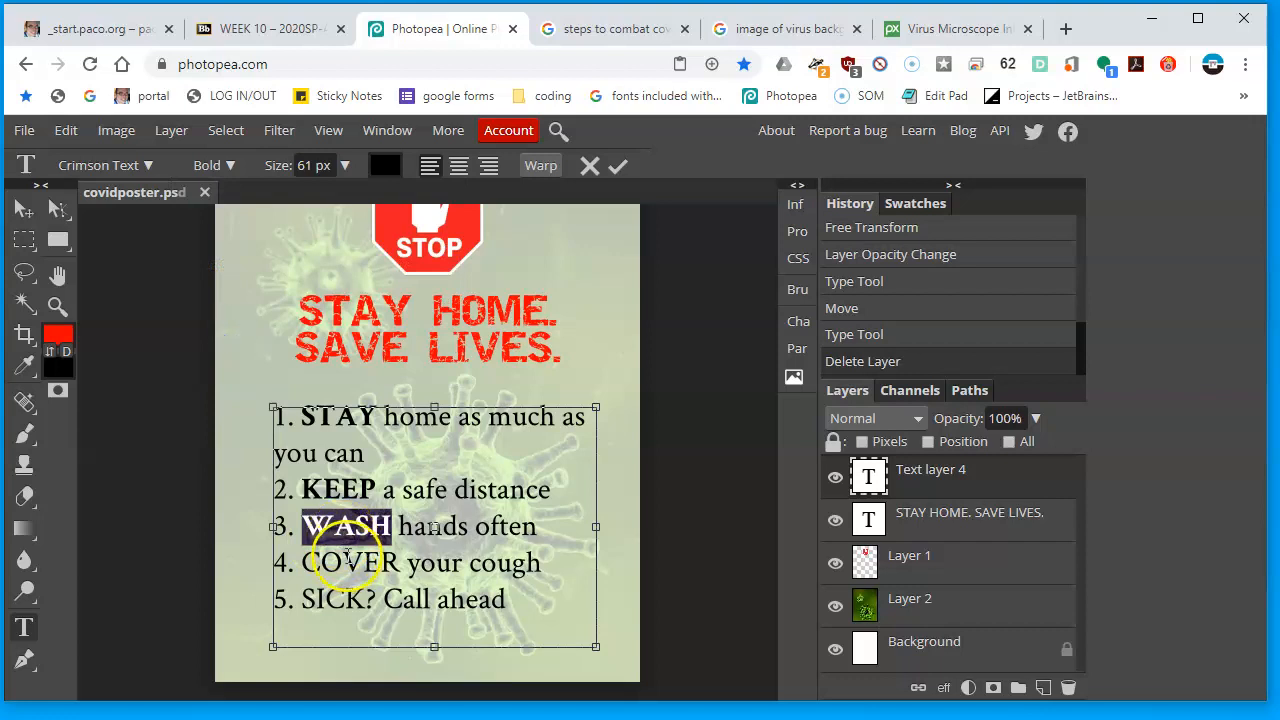
- Make COVER and SICK? in steps 4 and 5 bold
double_click(348, 562)
click(236, 166)
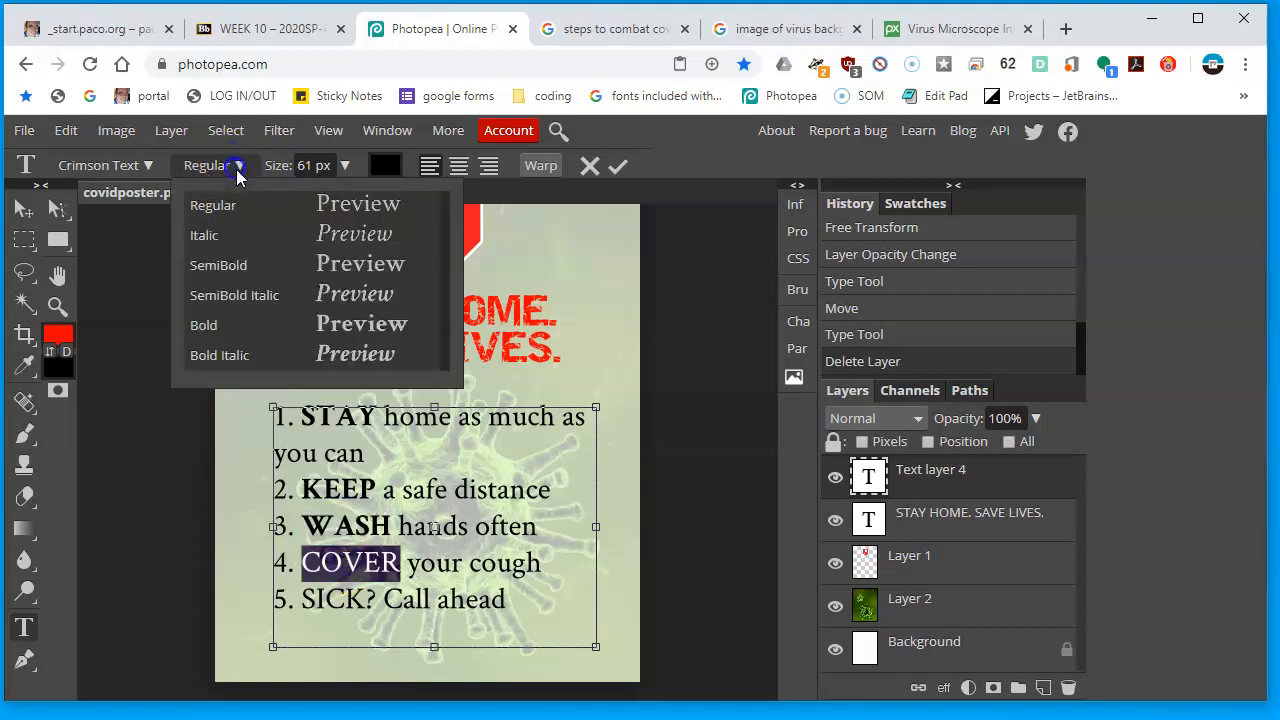
click(232, 334)
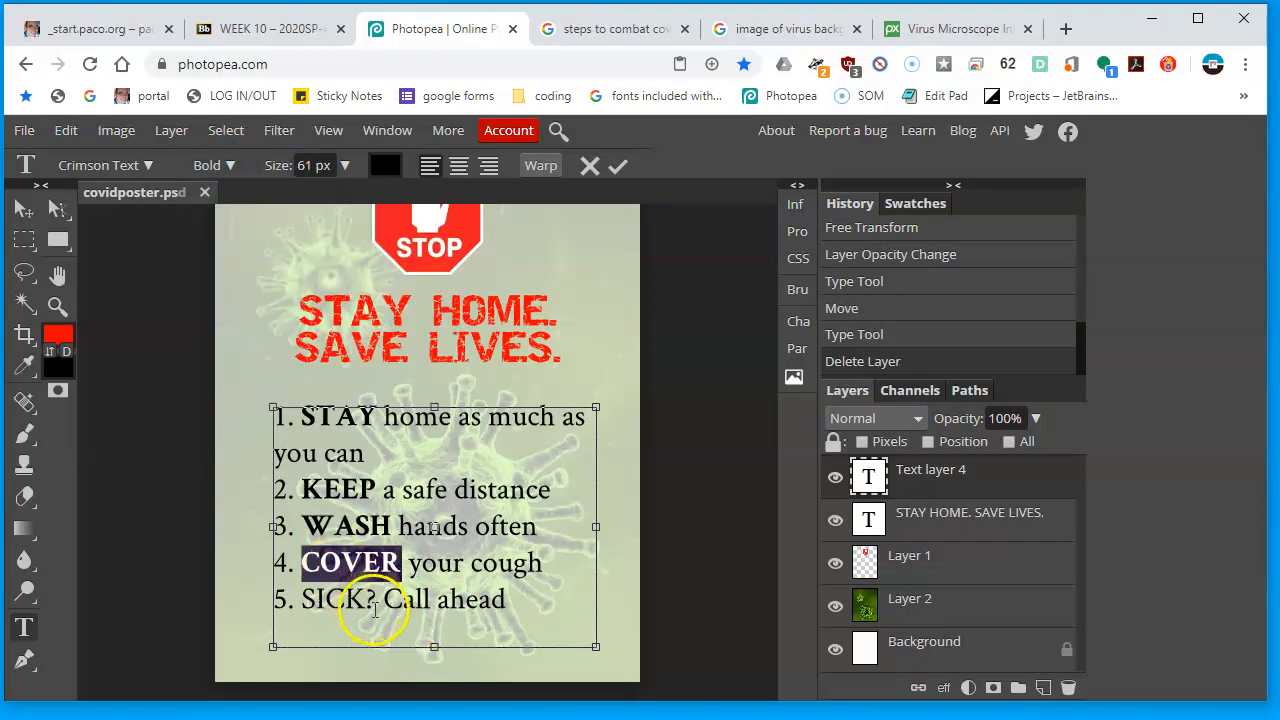
drag(377, 598, 303, 587)
click(213, 166)
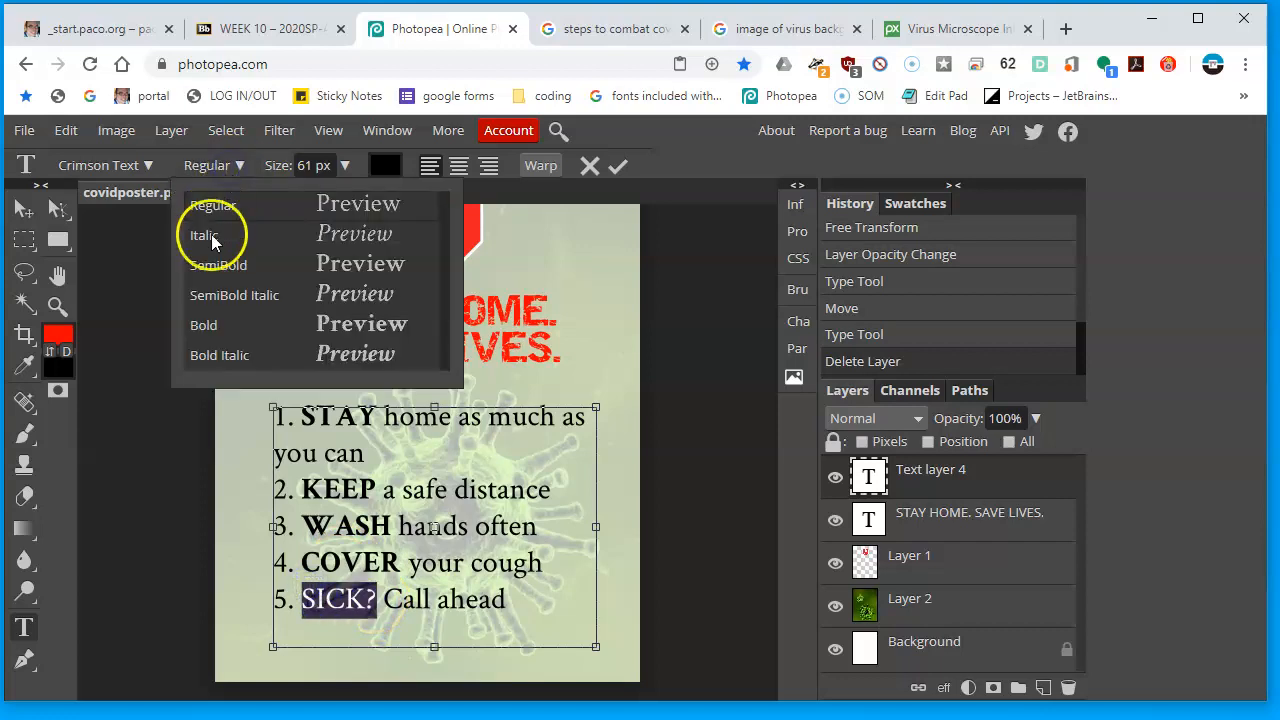
click(228, 326)
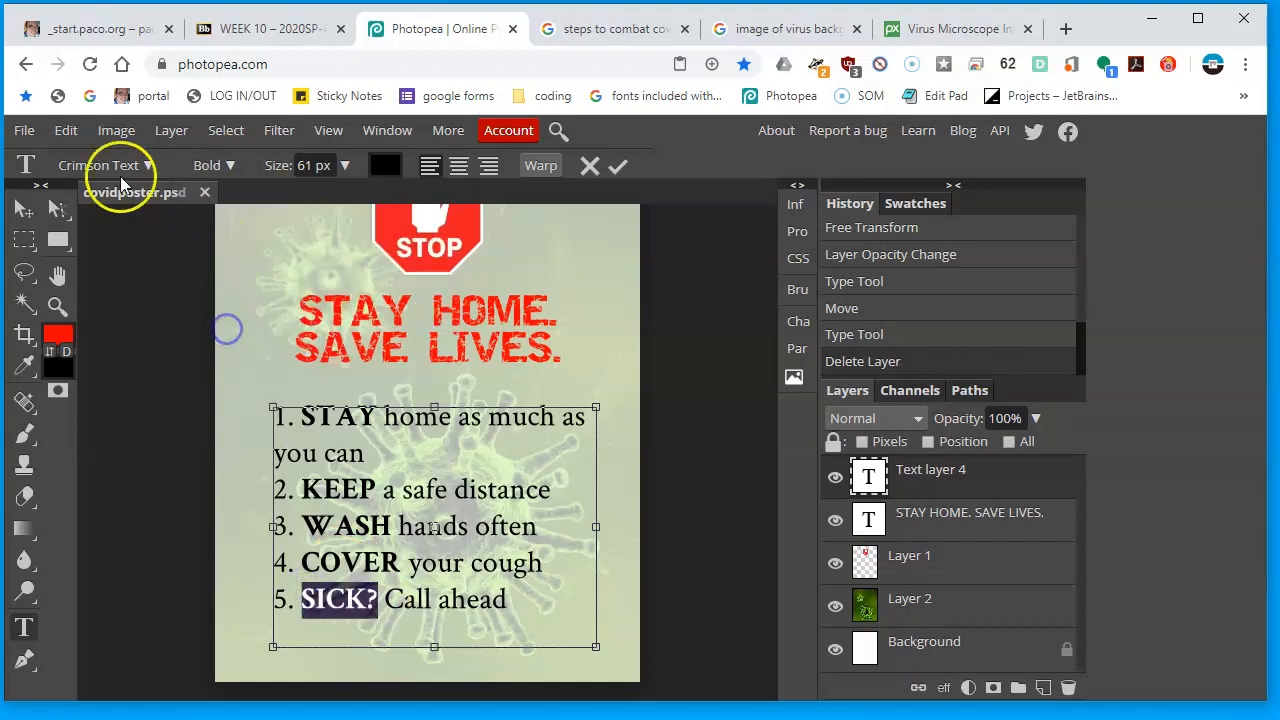
- Leave text editing and move the prevention steps list slightly closer to the heading
click(25, 212)
click(391, 470)
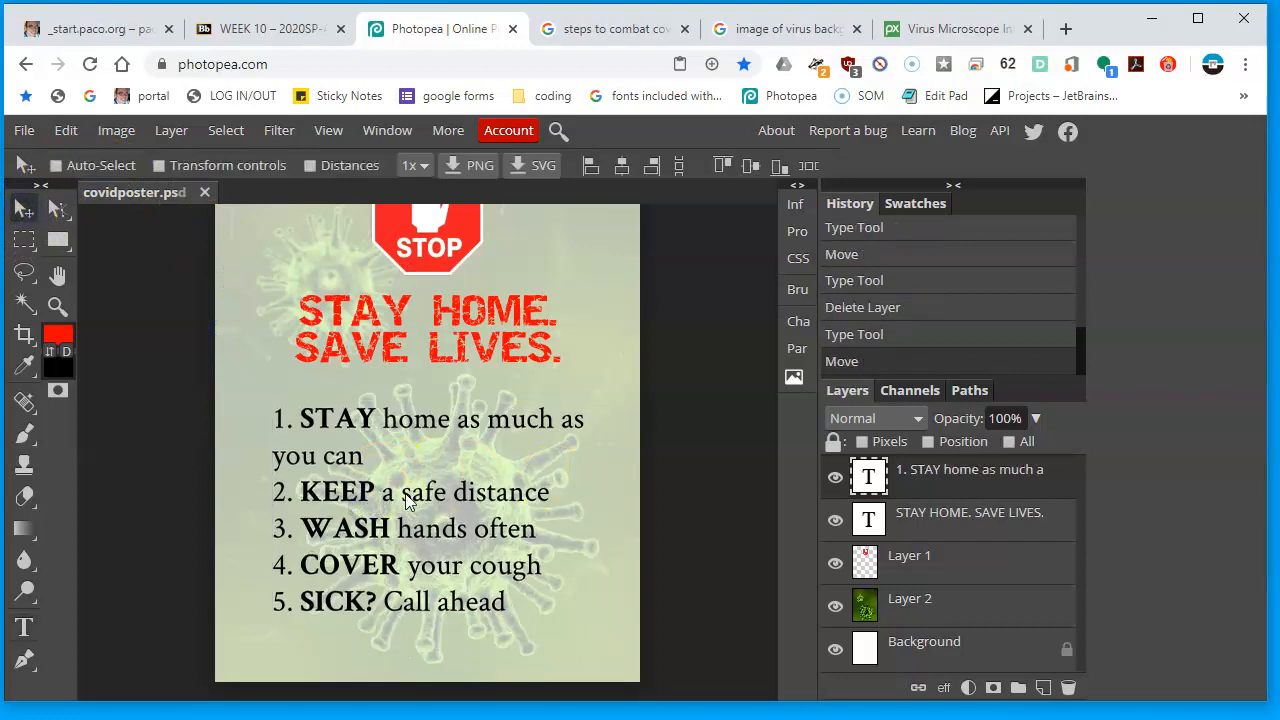
drag(368, 431, 305, 422)
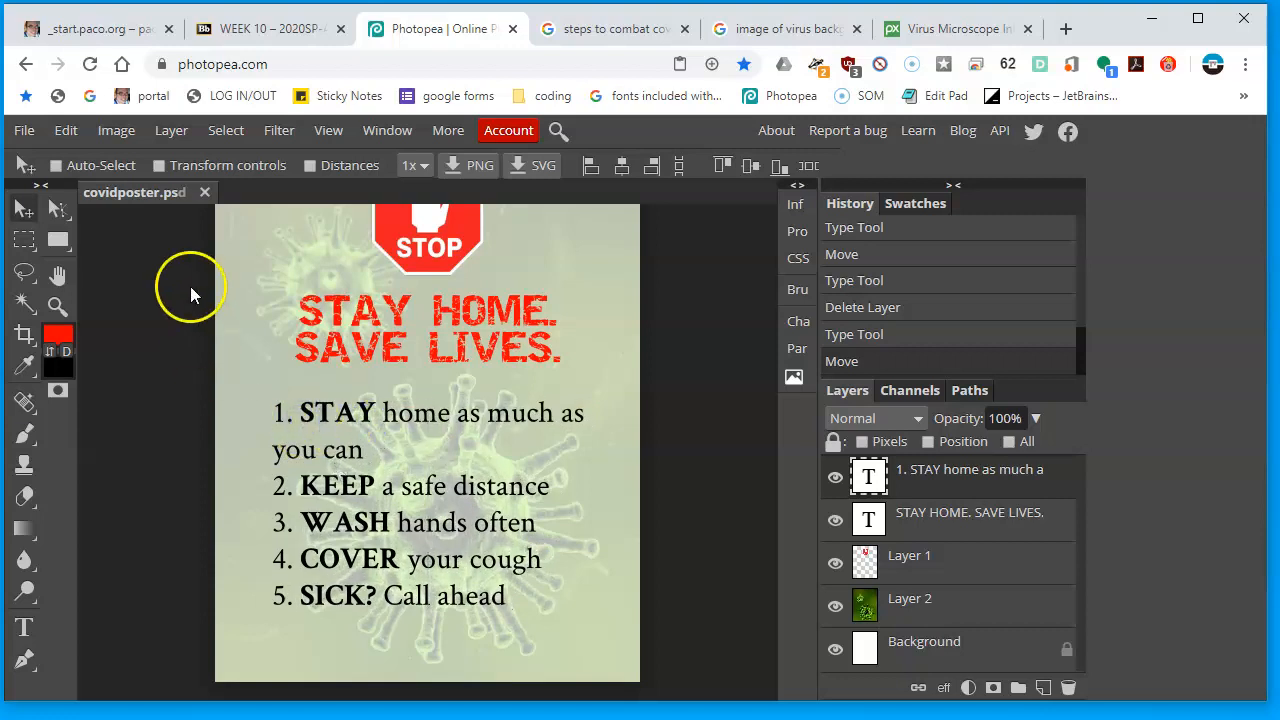
- Break the first prevention step before "as you can" and indent that second line to align with STAY
click(24, 627)
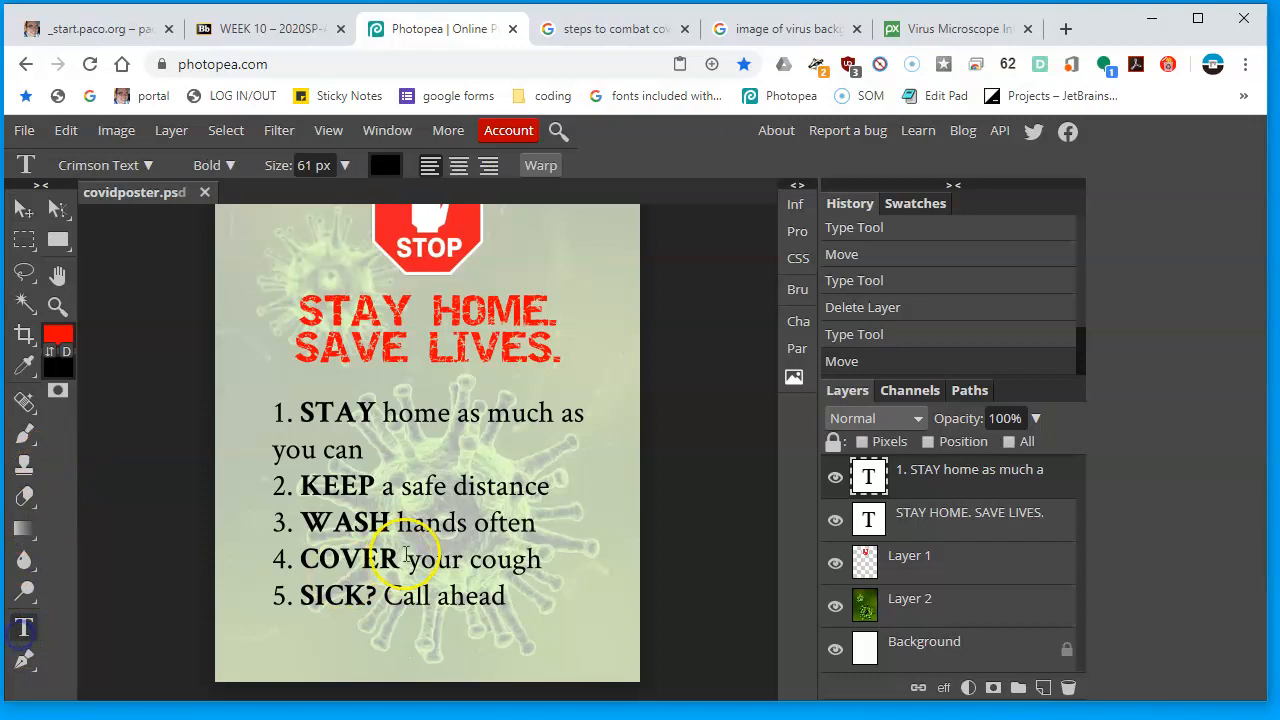
drag(270, 450, 287, 451)
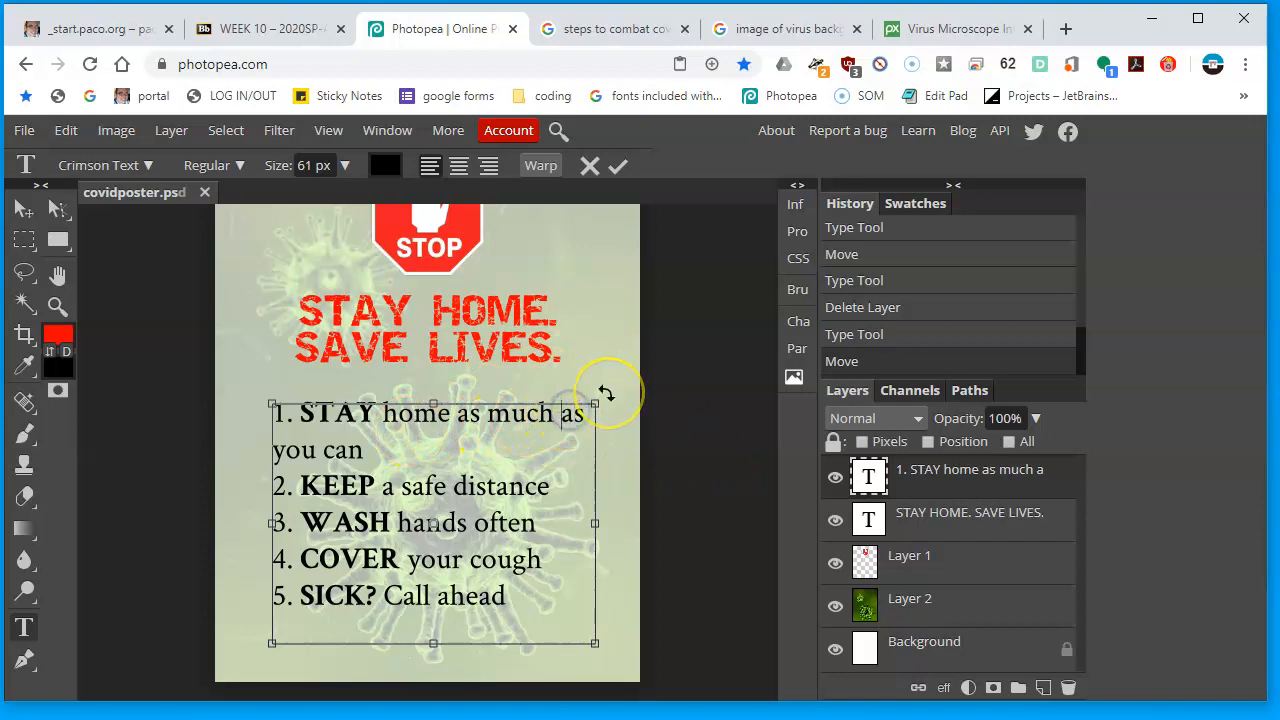
key(Return)
key(Tab)
key(BackSpace)
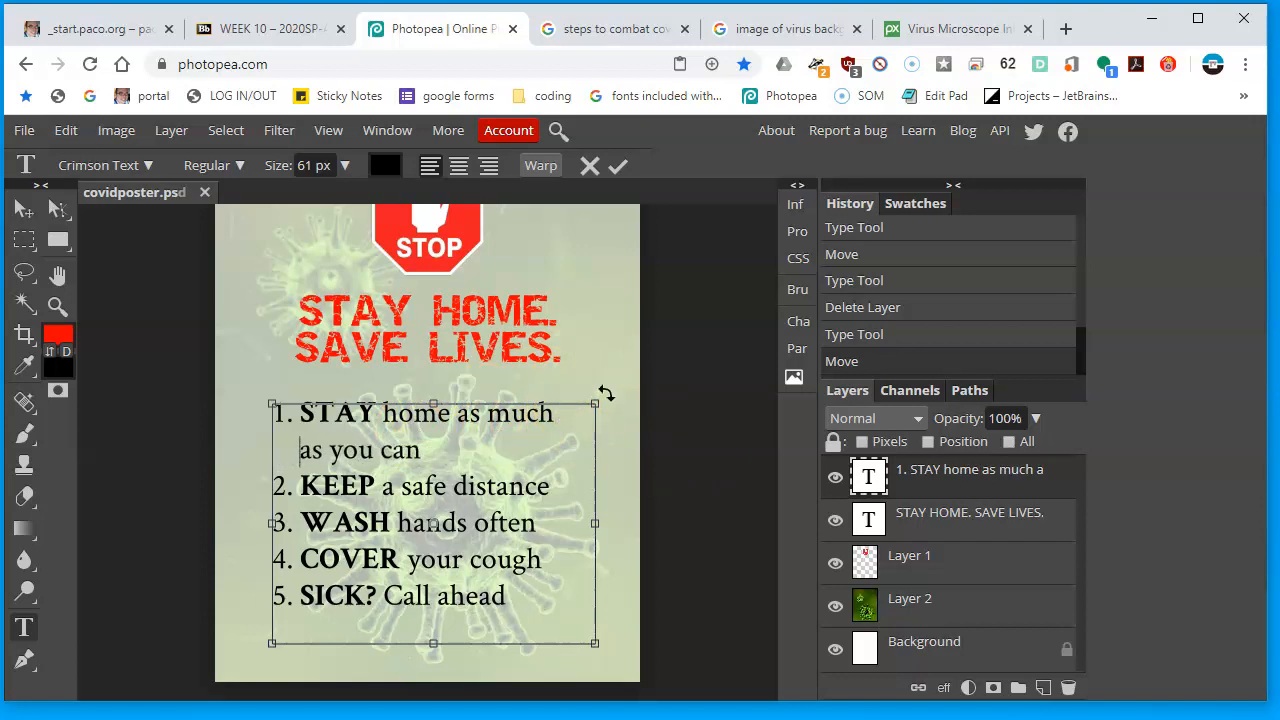
click(23, 208)
- Add a new layer above the steps list and set up a soft round brush at 368 px with 0% hardness
key(ctrl+minus)
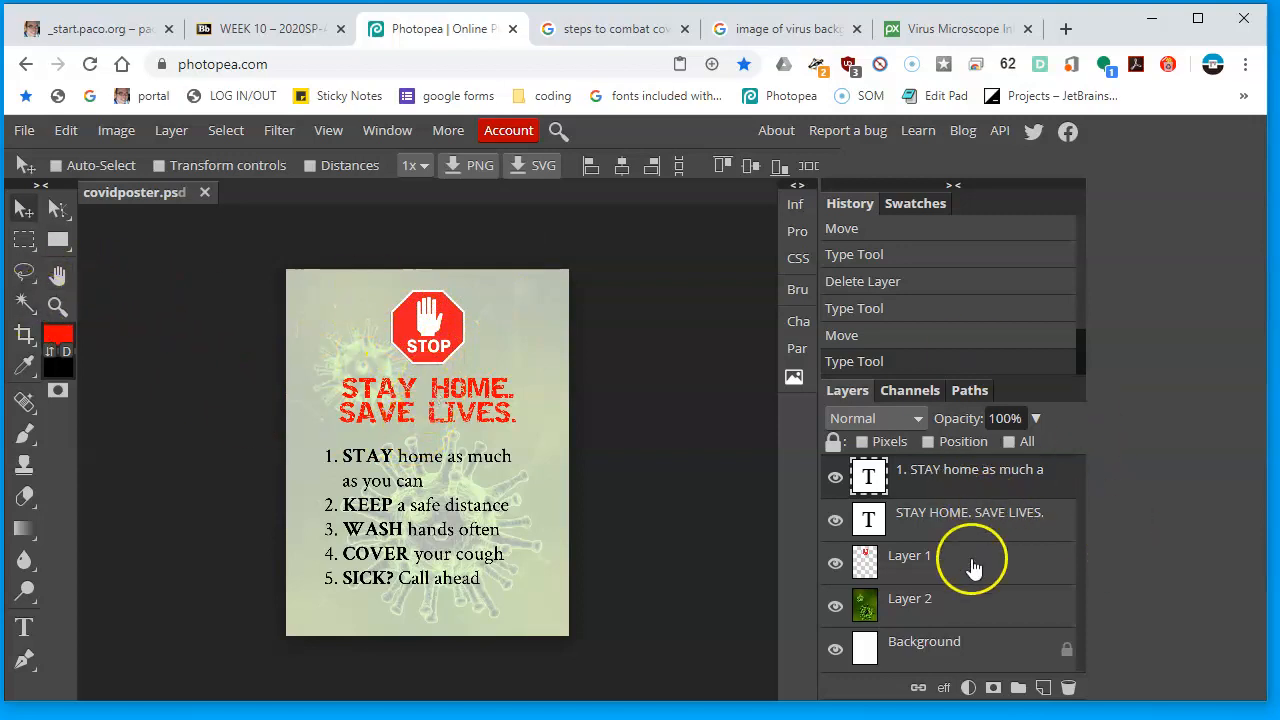
click(1043, 690)
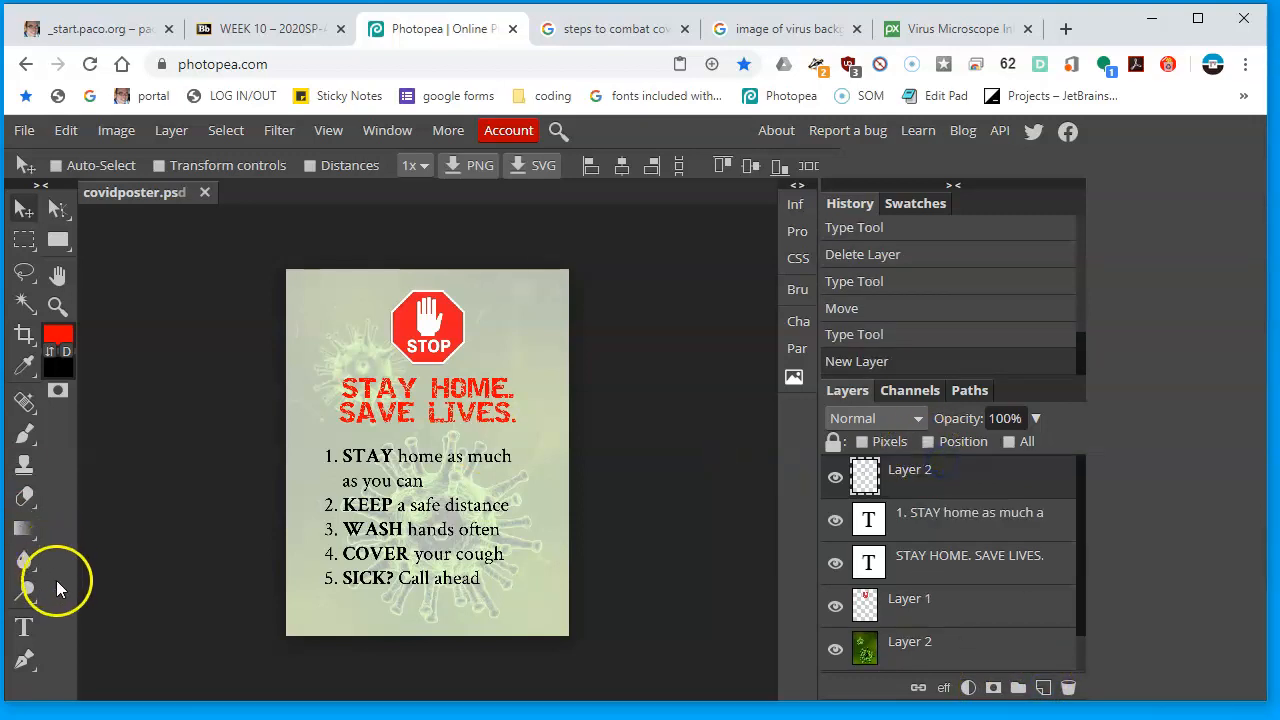
drag(26, 437, 127, 437)
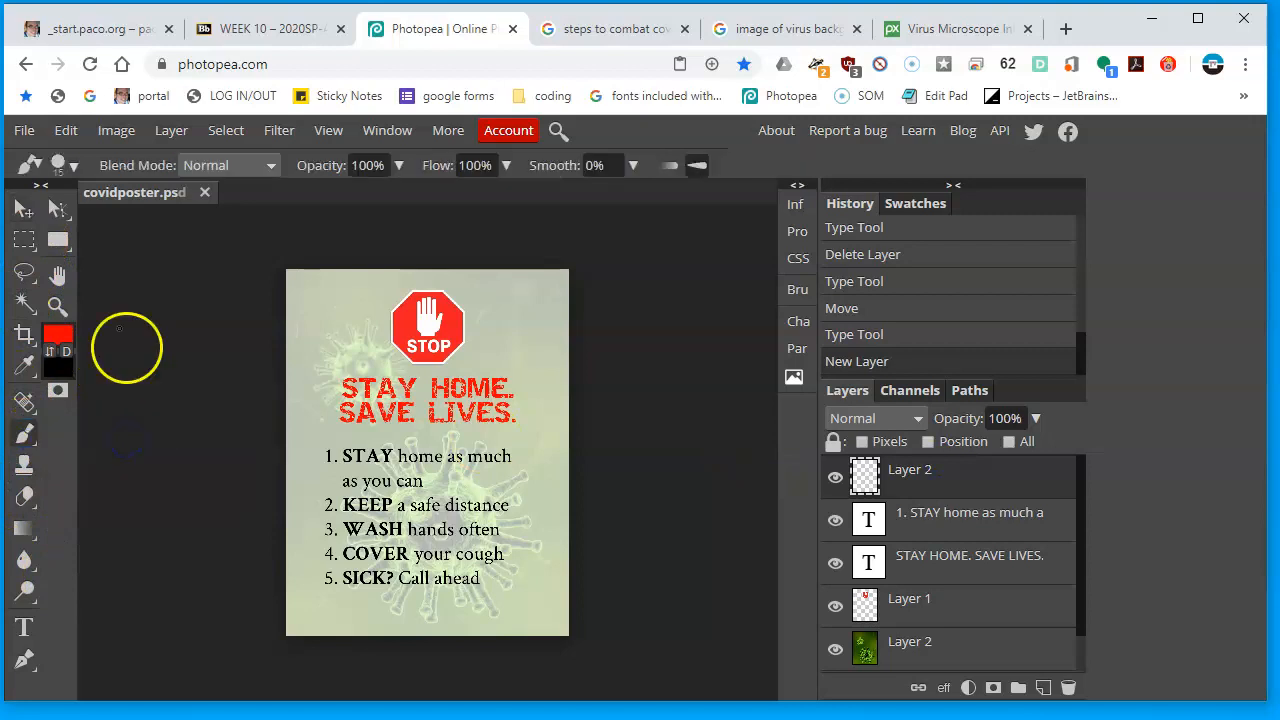
click(72, 167)
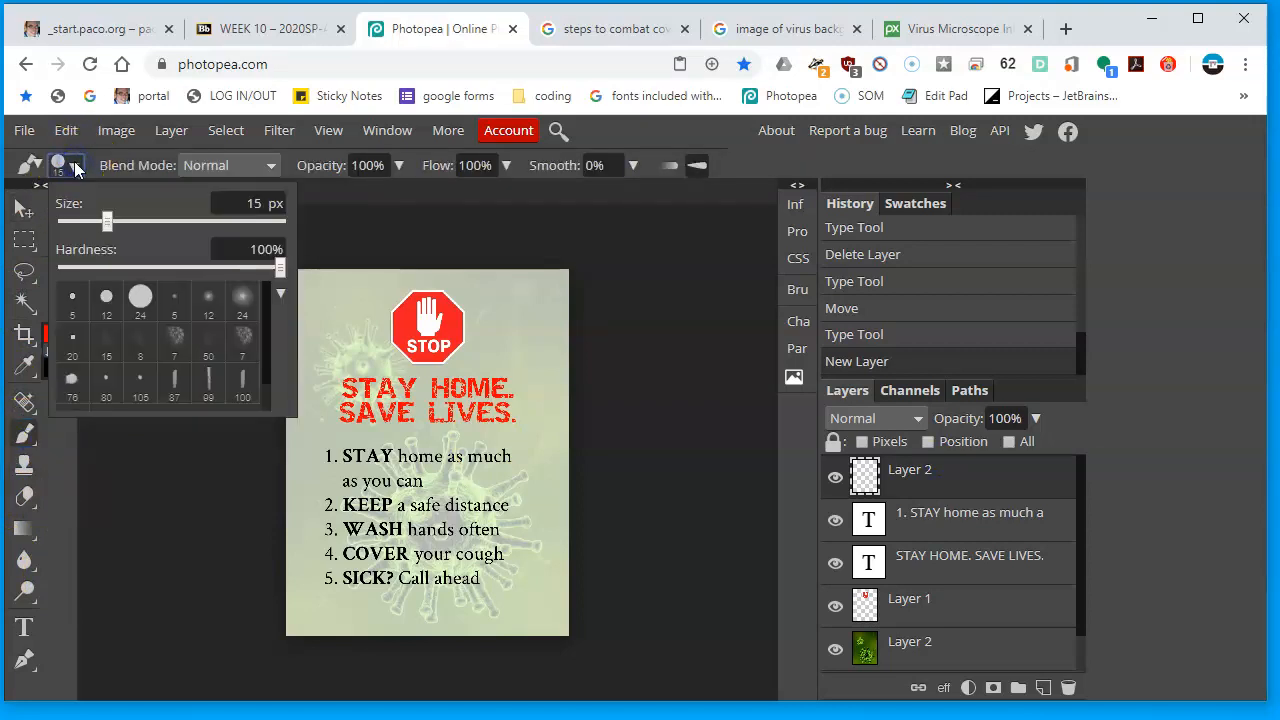
click(246, 308)
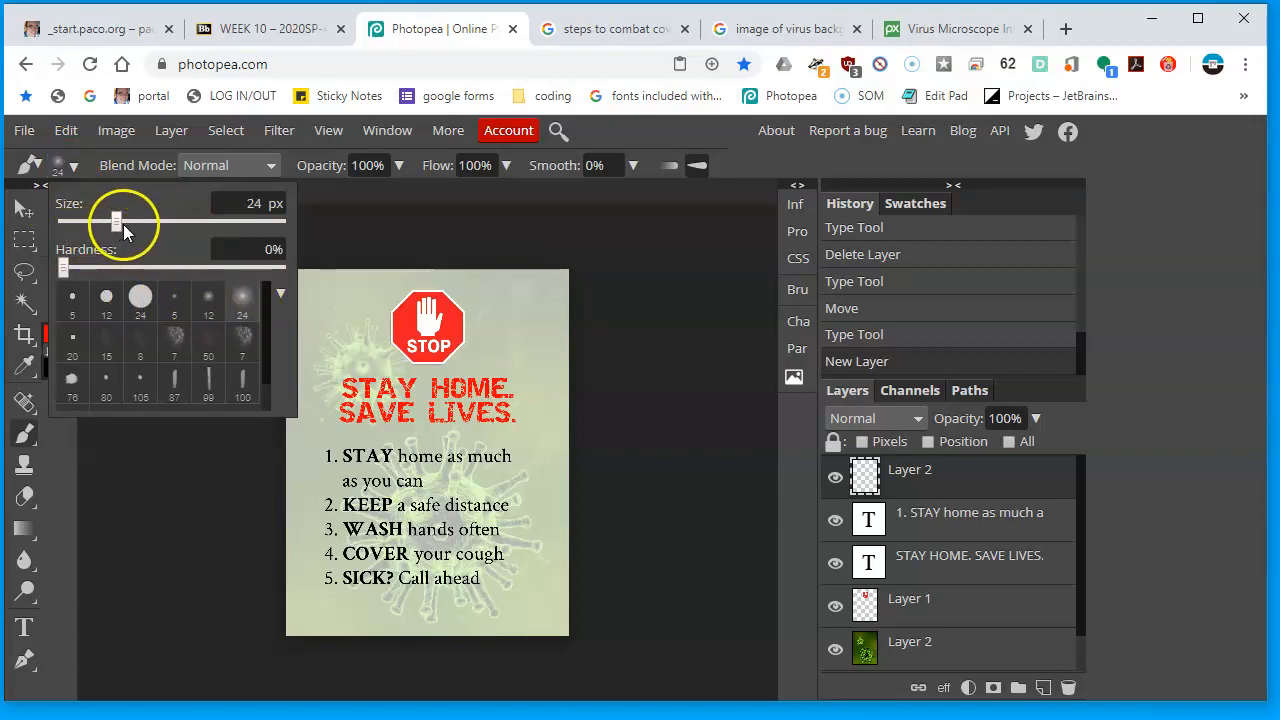
drag(116, 220, 212, 222)
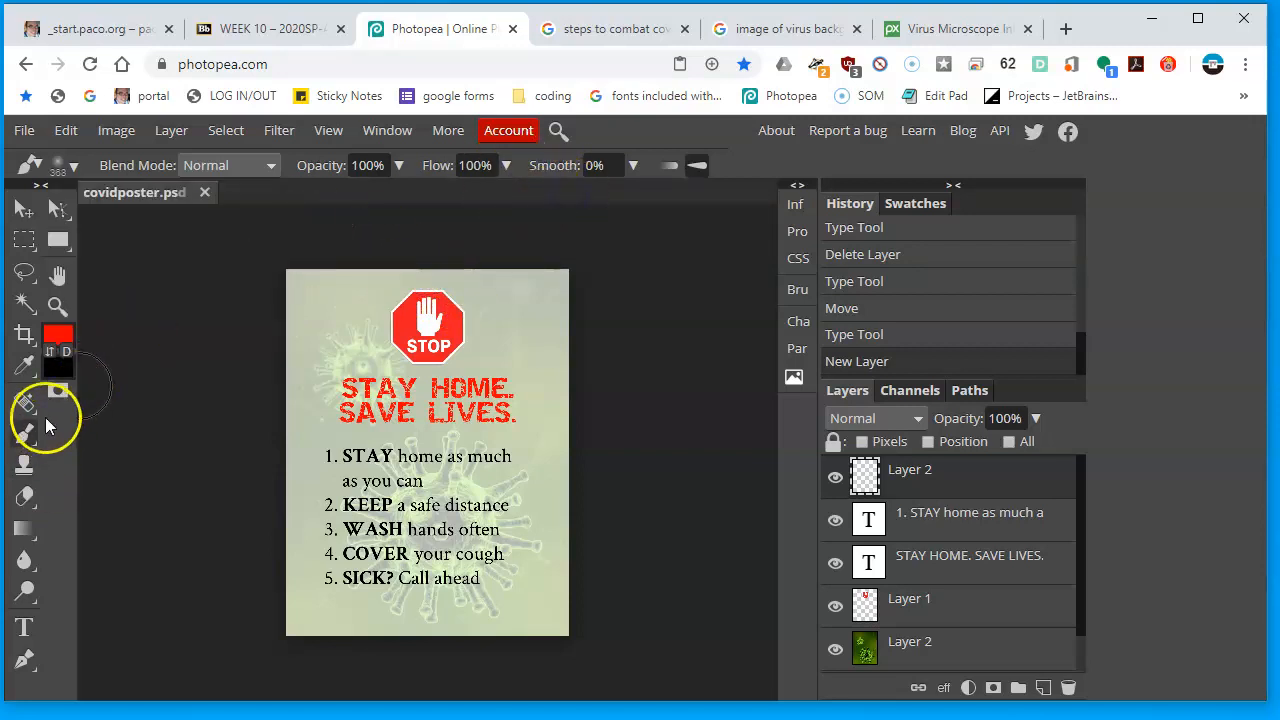
- Try to set the foreground colour to the dark green 5a8111
click(58, 334)
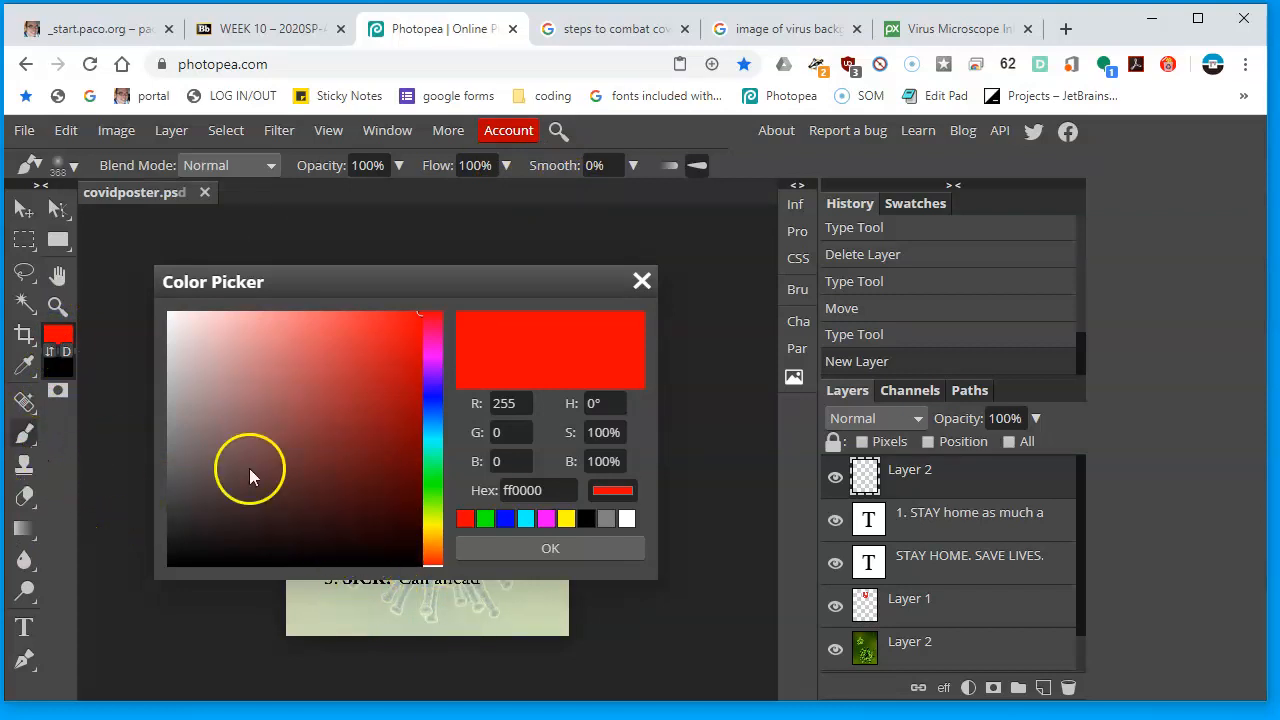
click(26, 368)
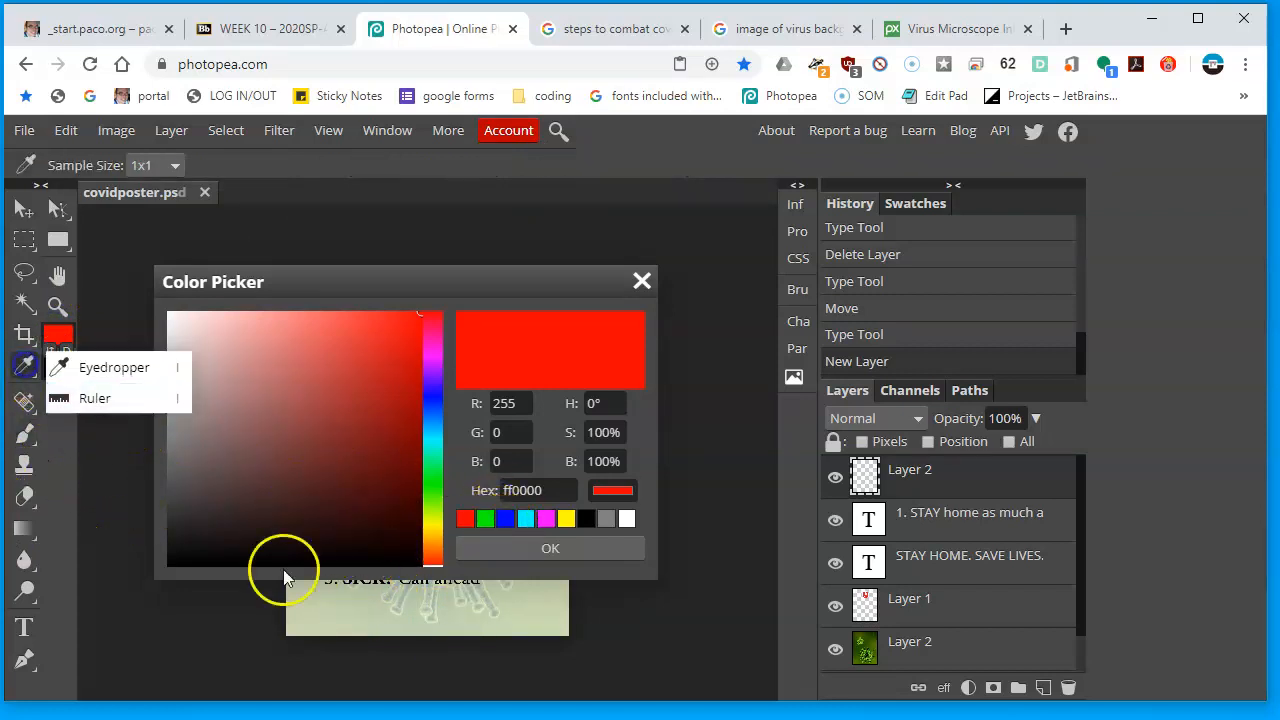
click(125, 370)
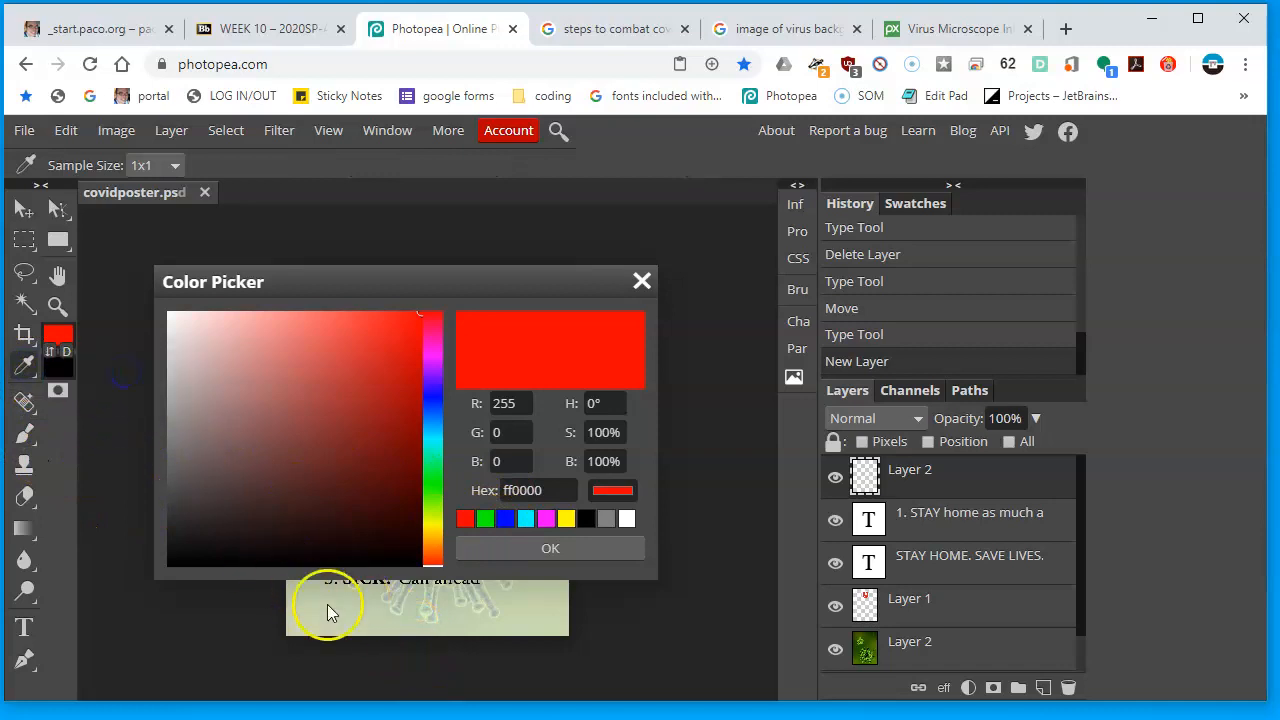
click(333, 613)
mouse_move(307, 342)
mouse_down()
mouse_move(366, 320)
mouse_move(341, 341)
mouse_move(400, 338)
mouse_move(394, 434)
mouse_move(383, 437)
mouse_up()
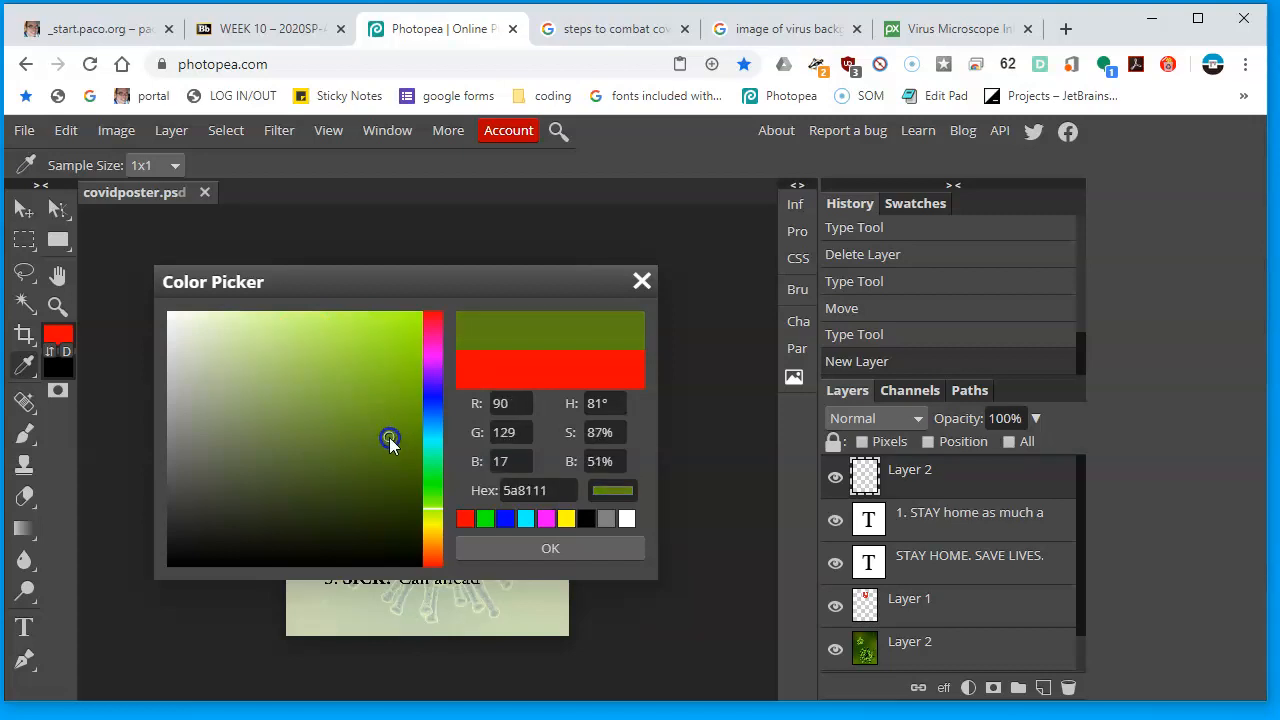
click(580, 548)
click(265, 268)
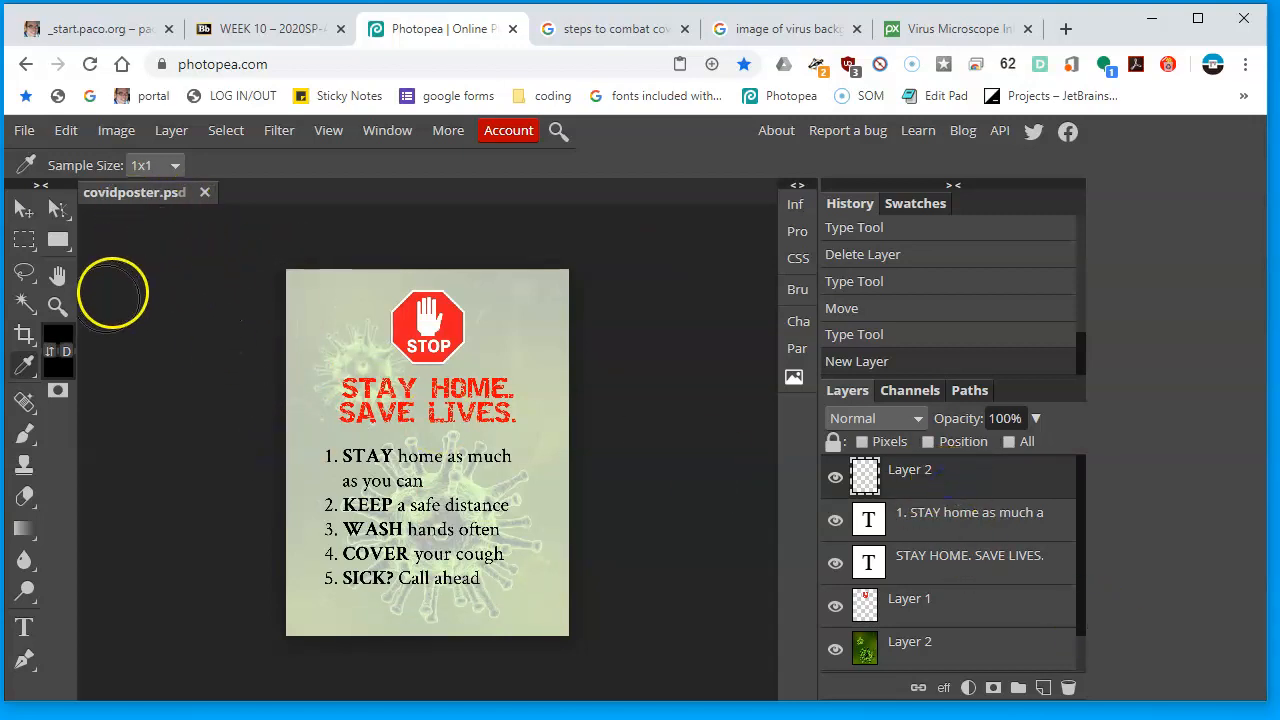
- Sample the flier's pale green background and deepen it to a dark olive green as the foreground colour
drag(548, 284, 543, 540)
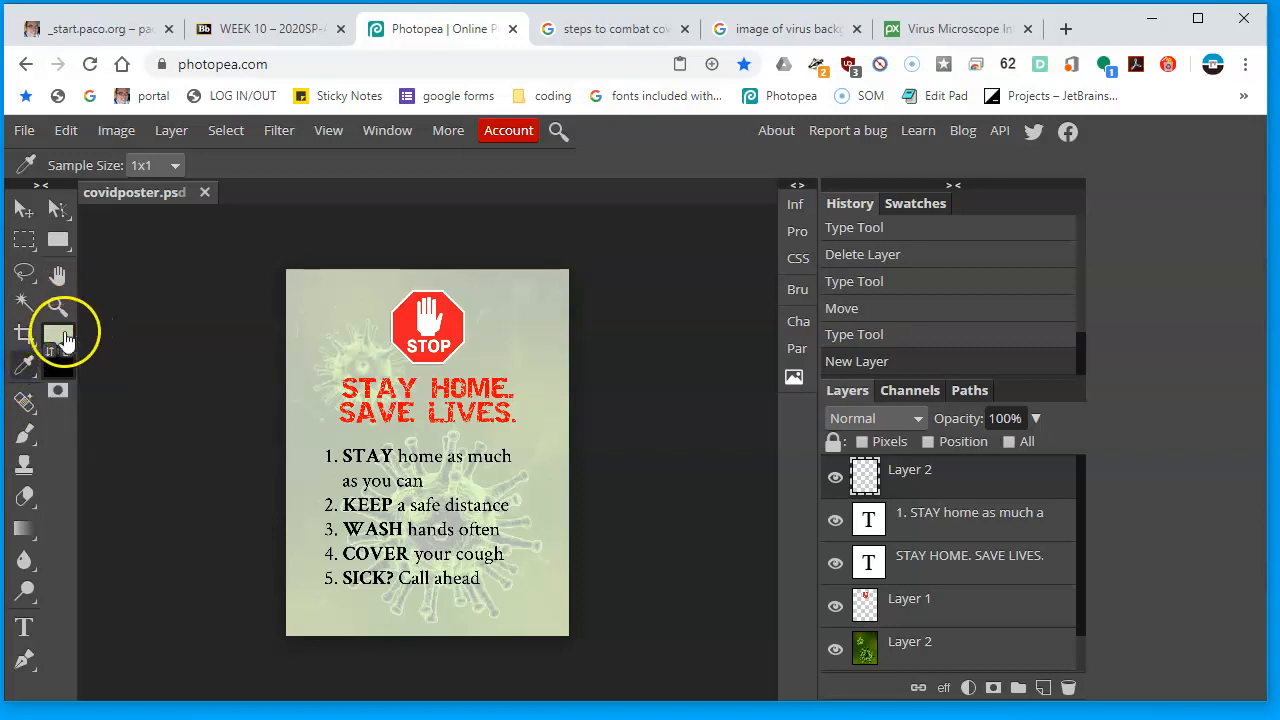
click(58, 333)
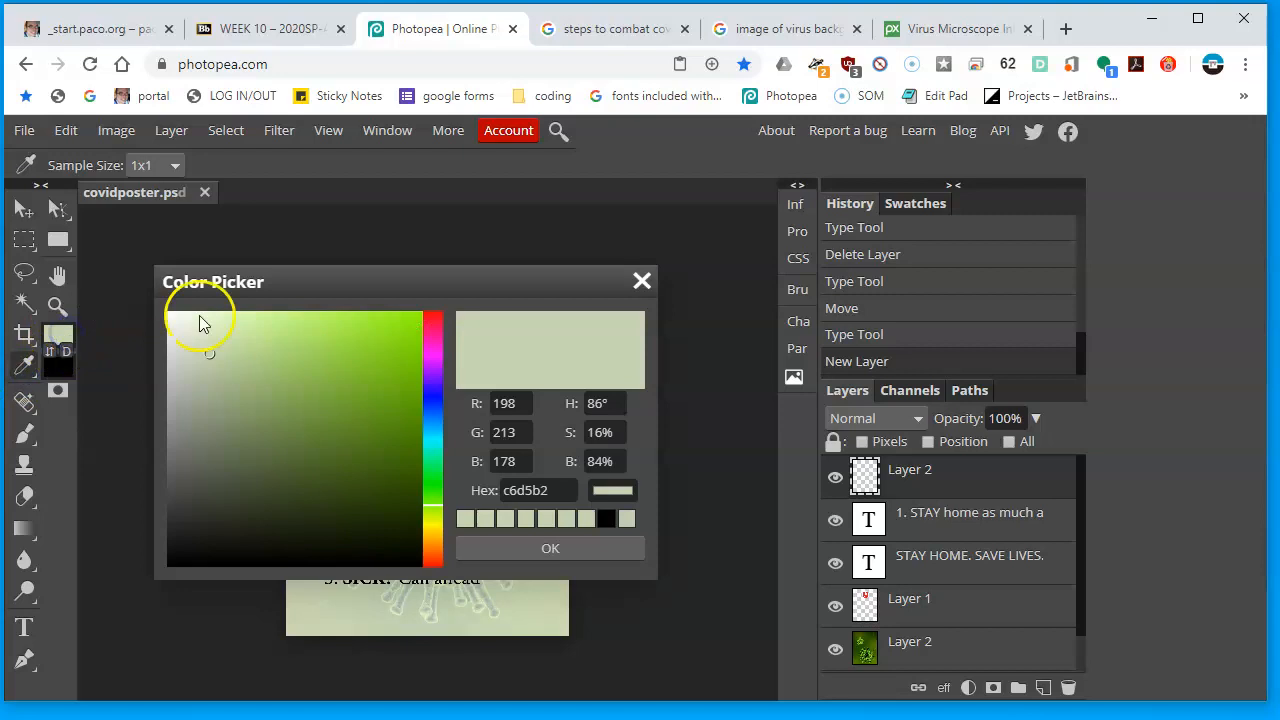
click(398, 364)
drag(414, 456, 380, 431)
click(570, 552)
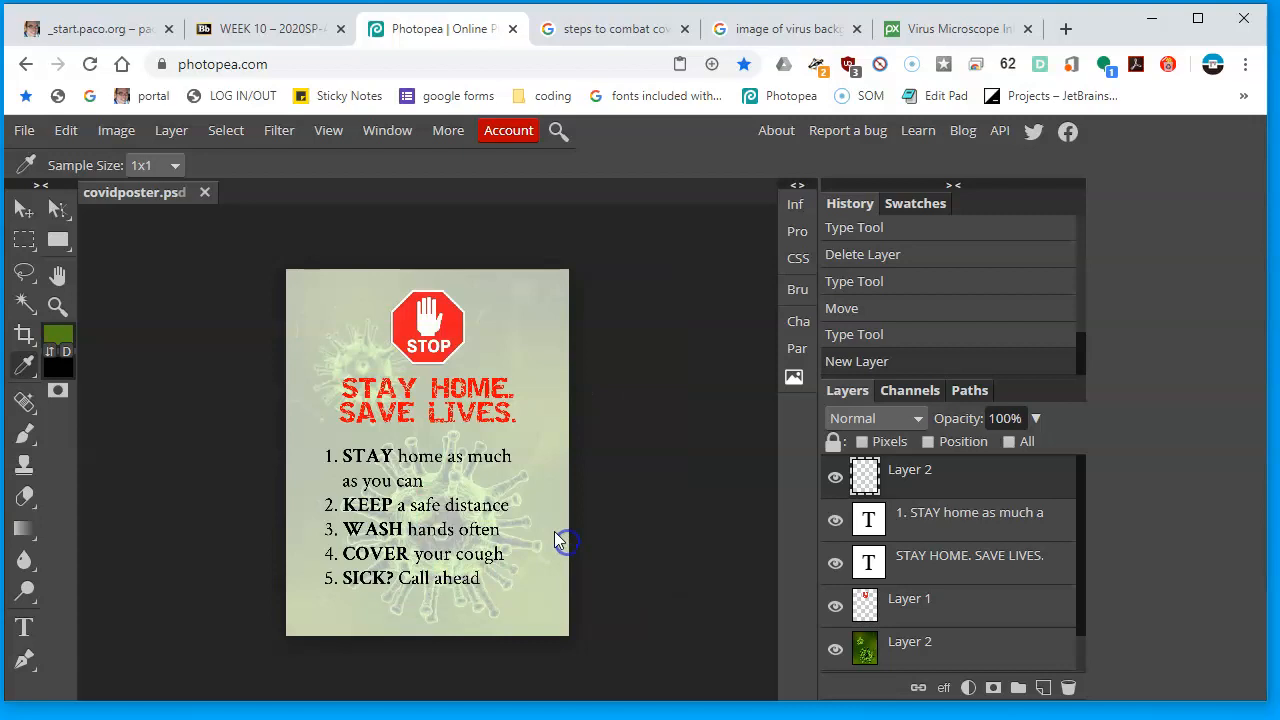
- Paint soft green Brush strokes around the flier's edges and inward over the corners and sides on the new layer
click(25, 434)
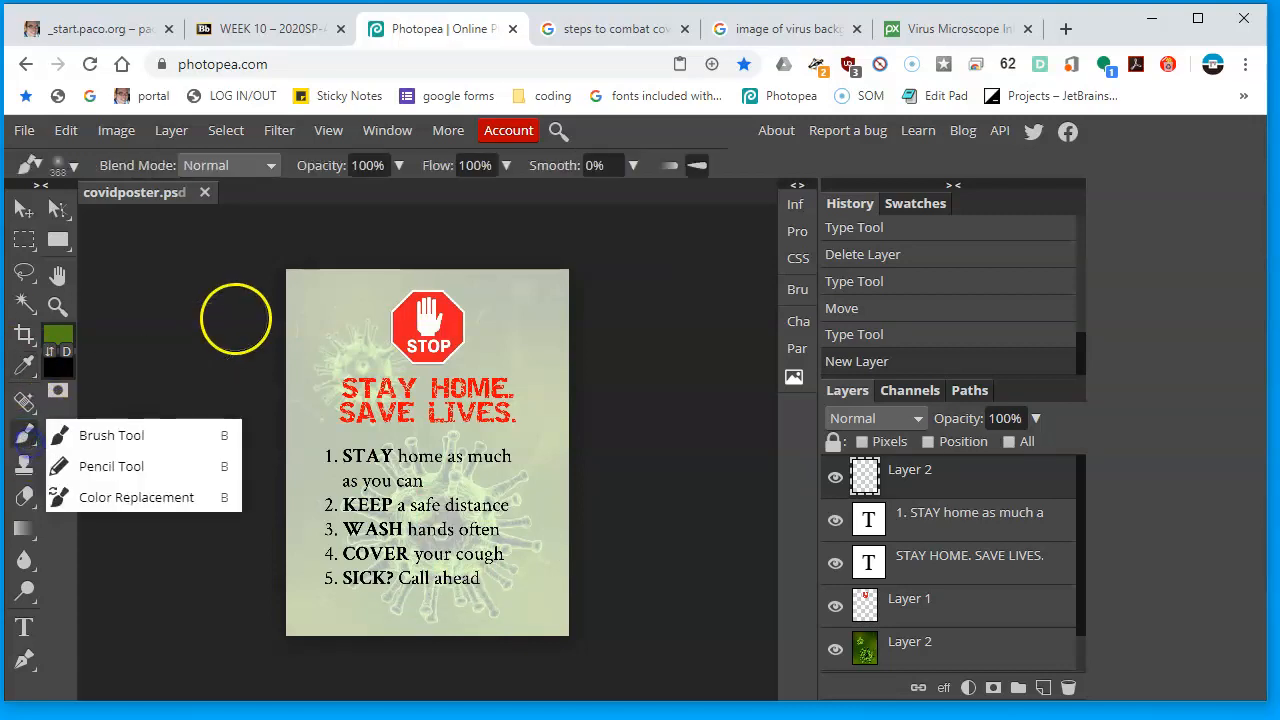
click(137, 436)
mouse_move(320, 266)
mouse_down()
mouse_move(281, 290)
mouse_move(271, 334)
mouse_up()
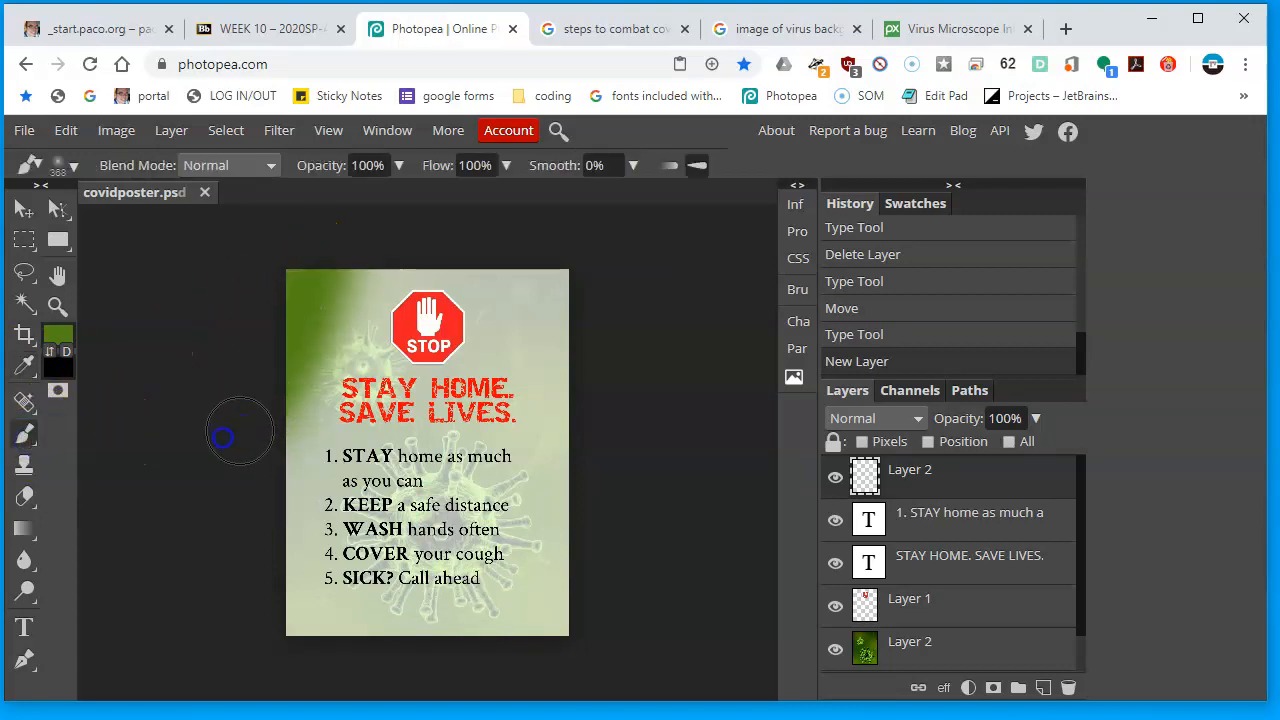
key(ctrl+z)
mouse_move(590, 325)
mouse_down()
mouse_move(543, 290)
mouse_move(567, 280)
mouse_move(566, 629)
mouse_move(487, 678)
mouse_move(315, 665)
mouse_move(260, 620)
mouse_move(239, 496)
mouse_move(293, 279)
mouse_move(367, 225)
mouse_move(589, 229)
mouse_up()
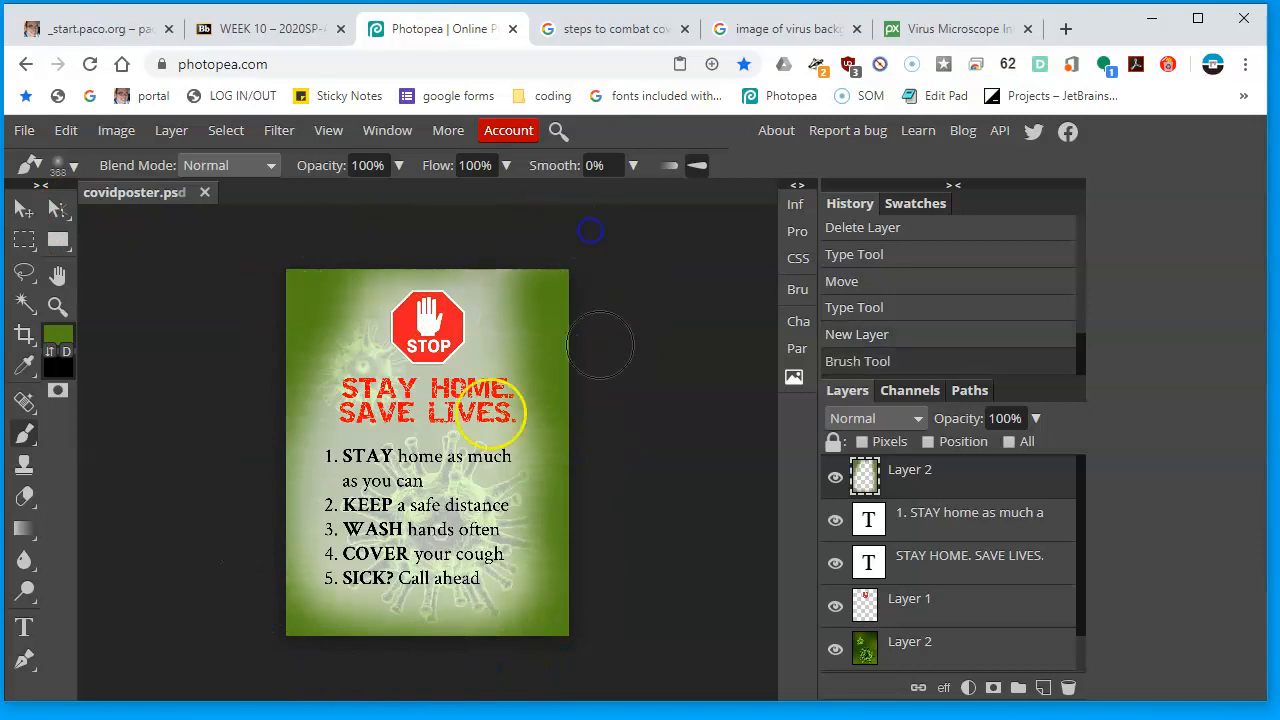
drag(304, 330, 334, 243)
drag(572, 297, 541, 364)
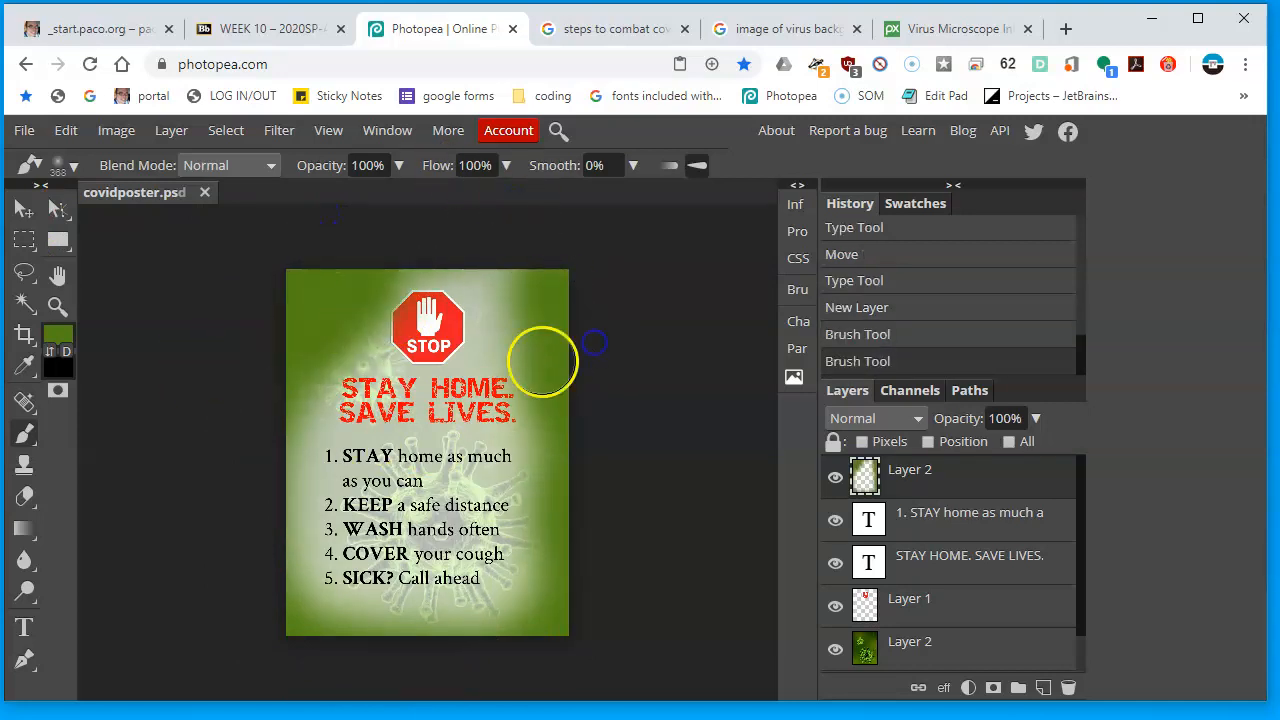
mouse_move(578, 605)
mouse_down()
mouse_move(551, 520)
mouse_move(539, 382)
mouse_up()
mouse_move(289, 314)
mouse_down()
mouse_move(310, 400)
mouse_move(288, 428)
mouse_up()
mouse_move(227, 477)
mouse_down()
mouse_move(208, 481)
mouse_move(289, 586)
mouse_move(320, 603)
mouse_up()
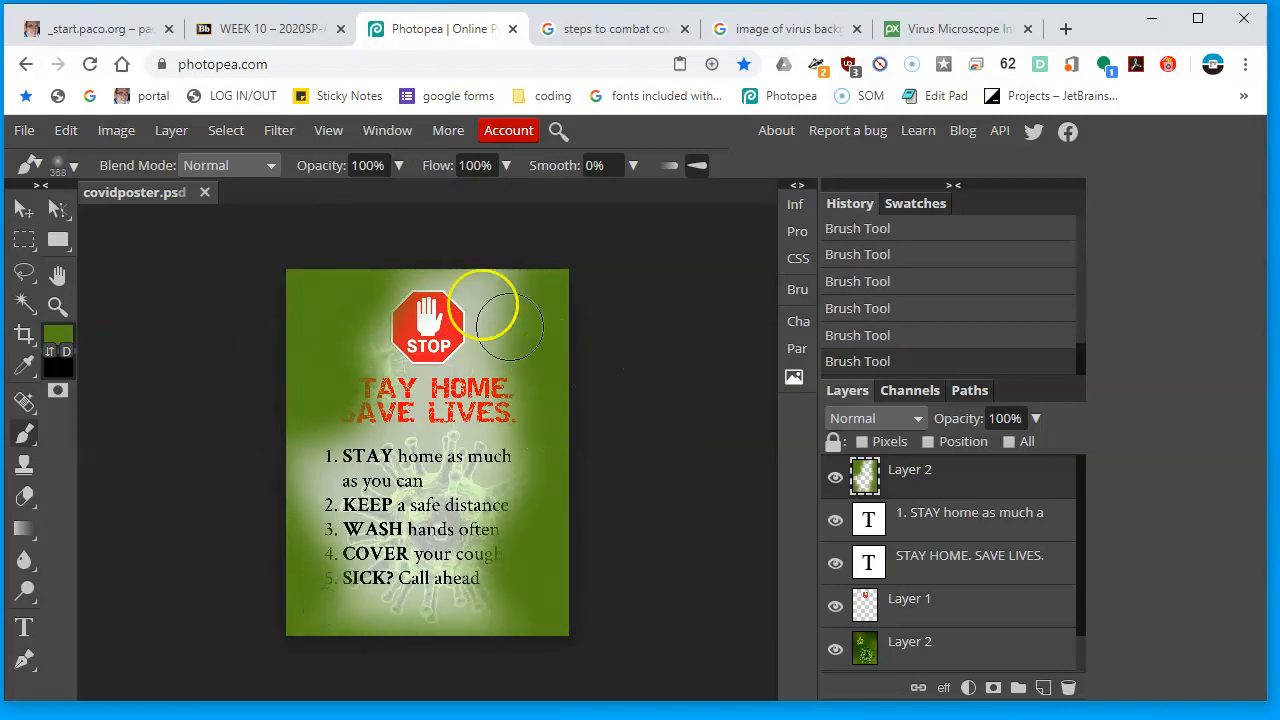
- Lower the painted layer's opacity to 31% and move it below the stop sign layer
click(993, 483)
click(1036, 419)
drag(997, 450, 989, 633)
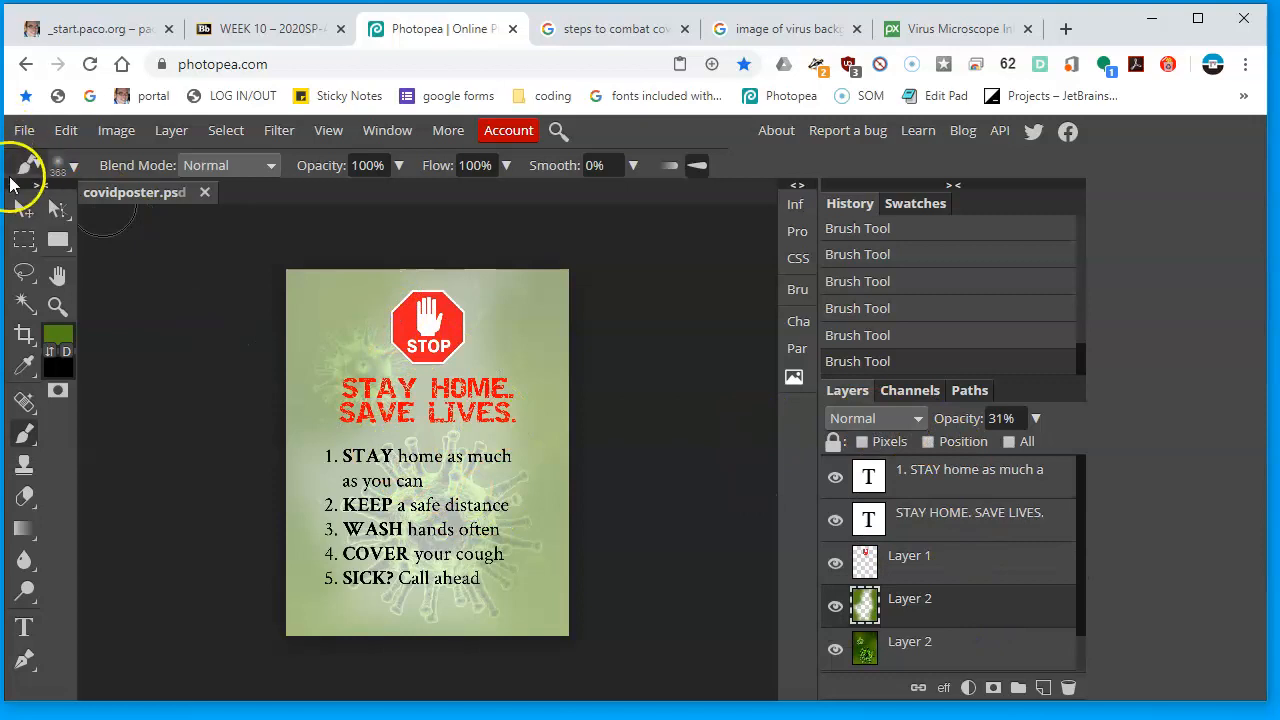
click(24, 212)
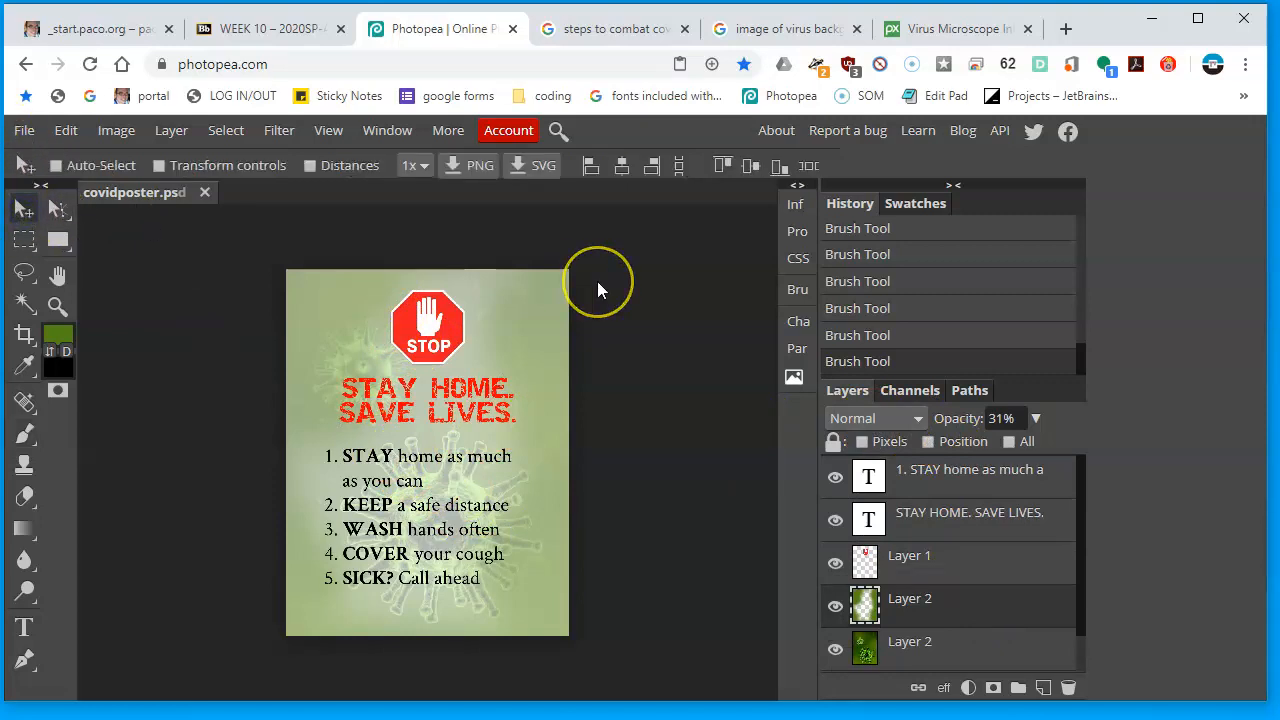
key(ctrl+minus)
key(ctrl+plus)
key(ctrl+plus)
key(ctrl+plus)
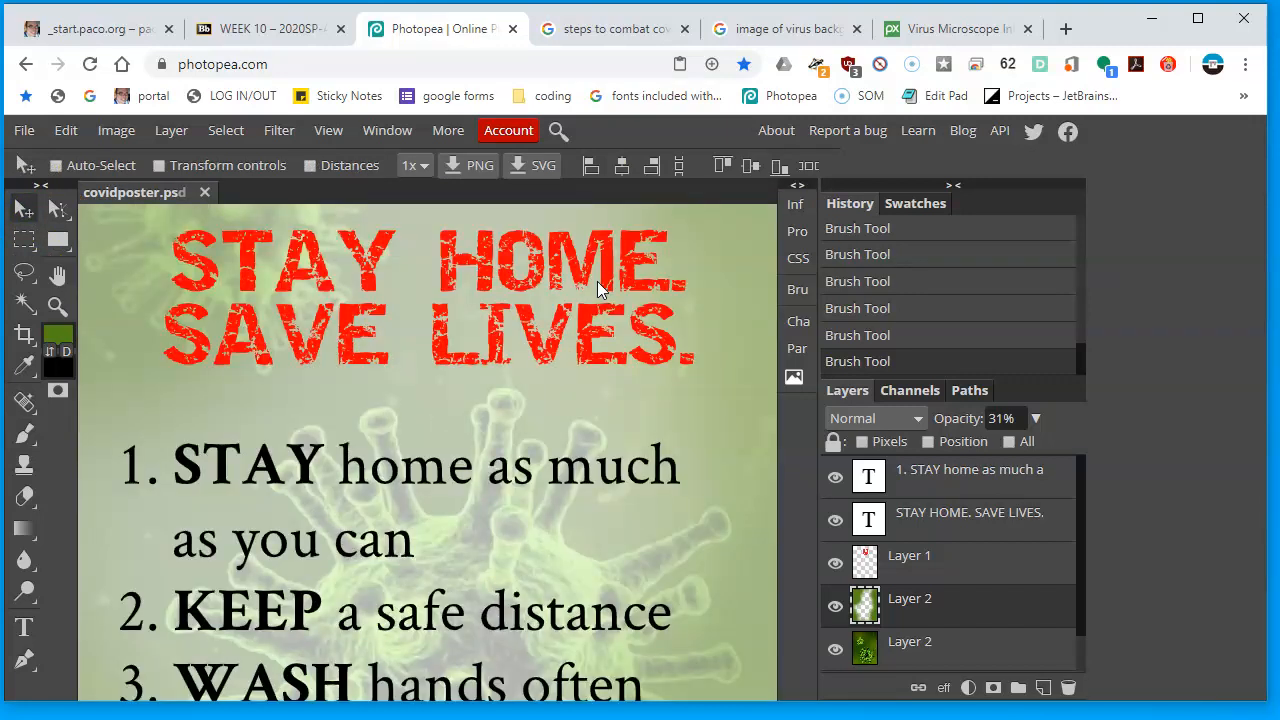
key(ctrl+minus)
key(ctrl+minus)
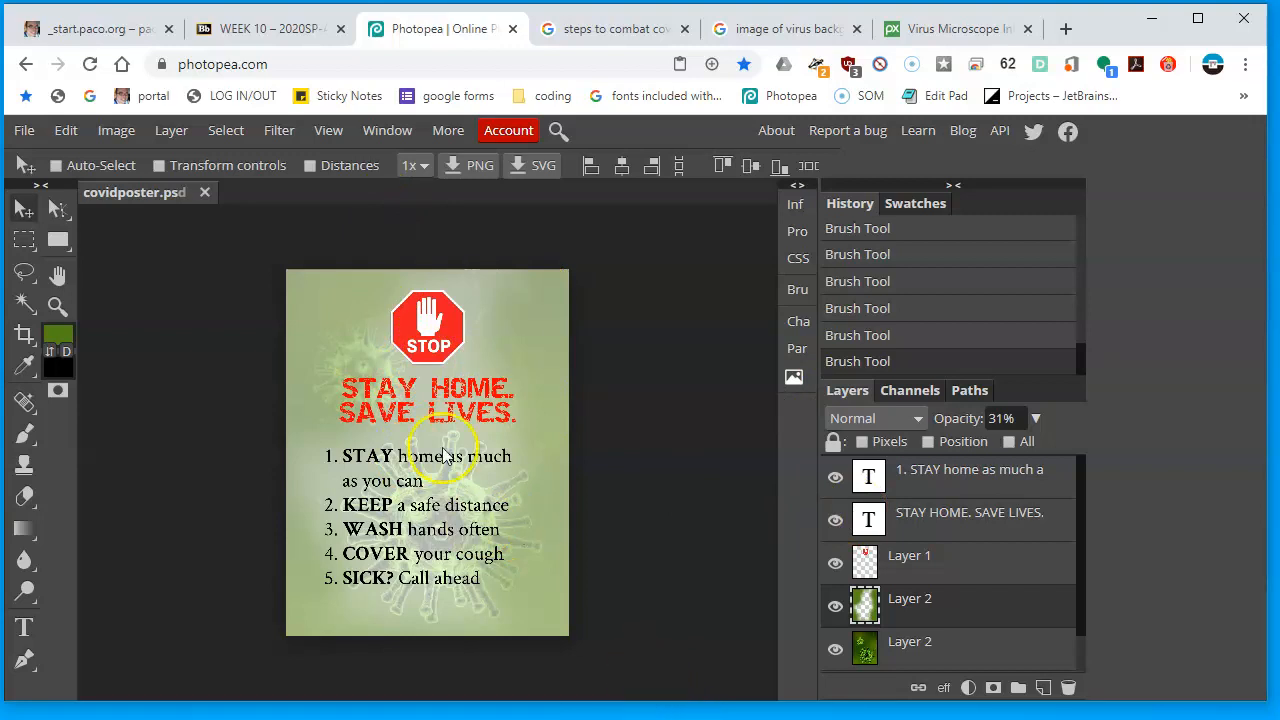
drag(611, 699, 608, 708)
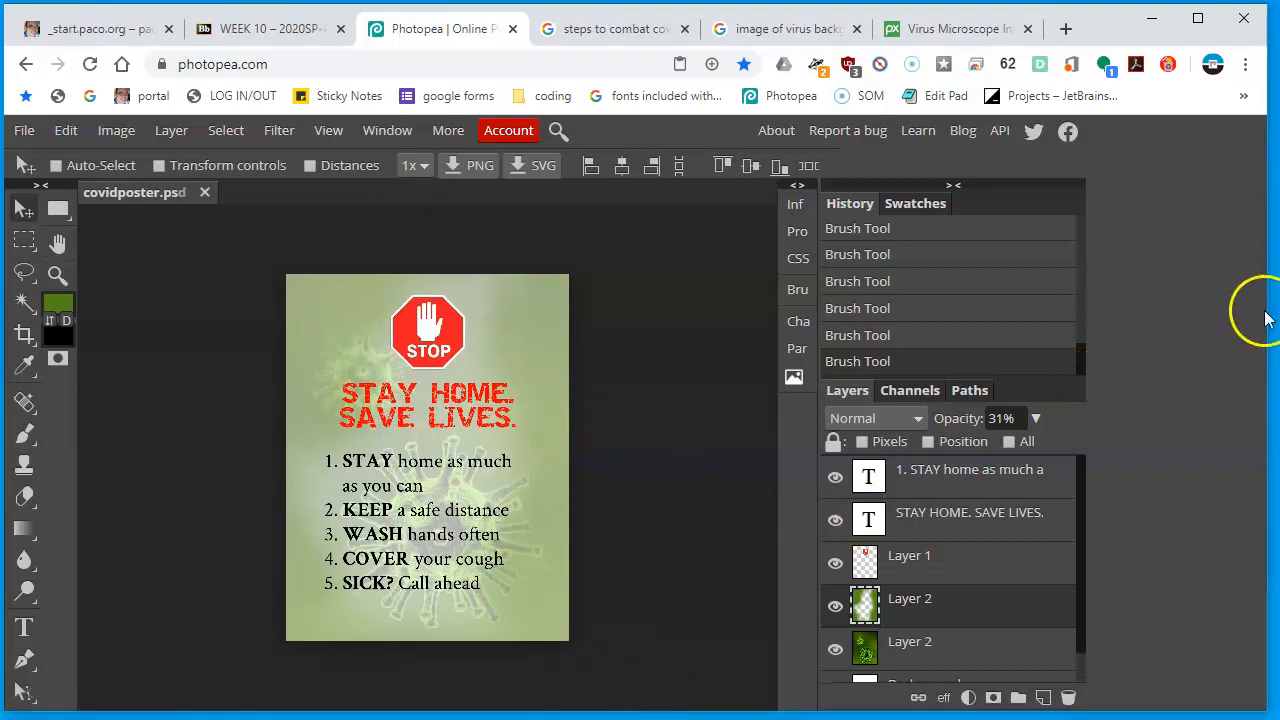
drag(1268, 313, 1270, 311)
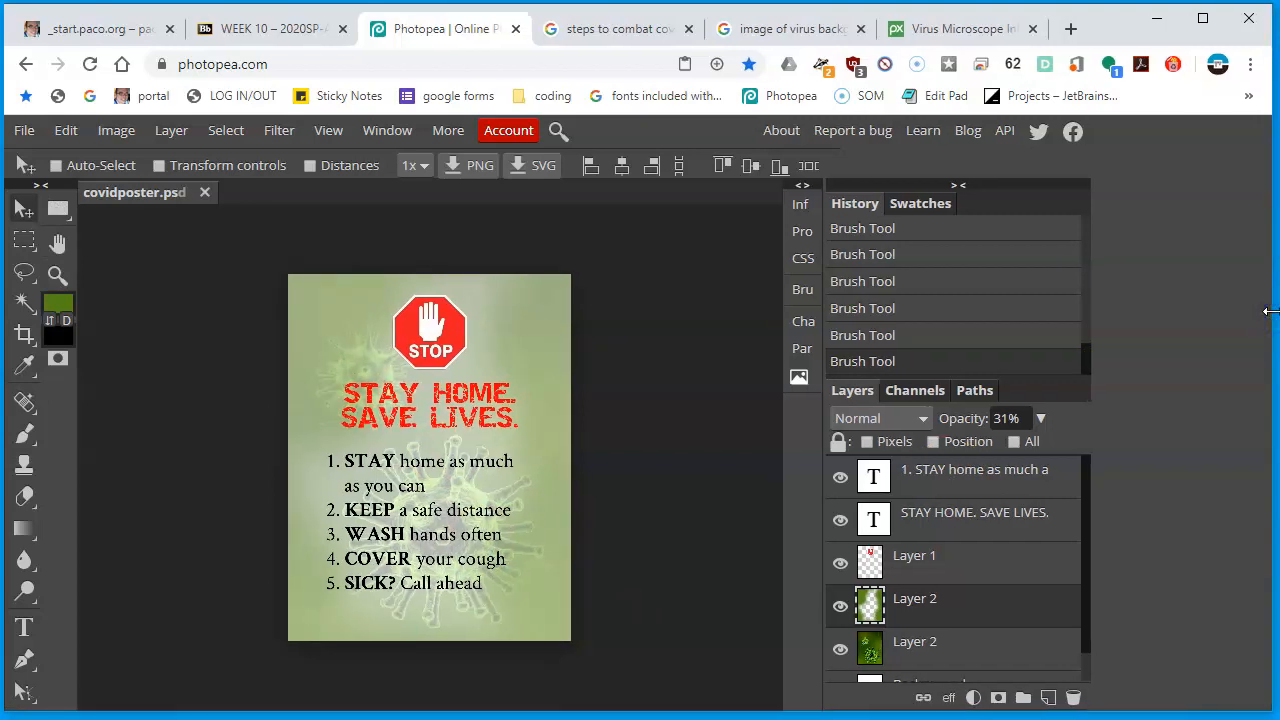